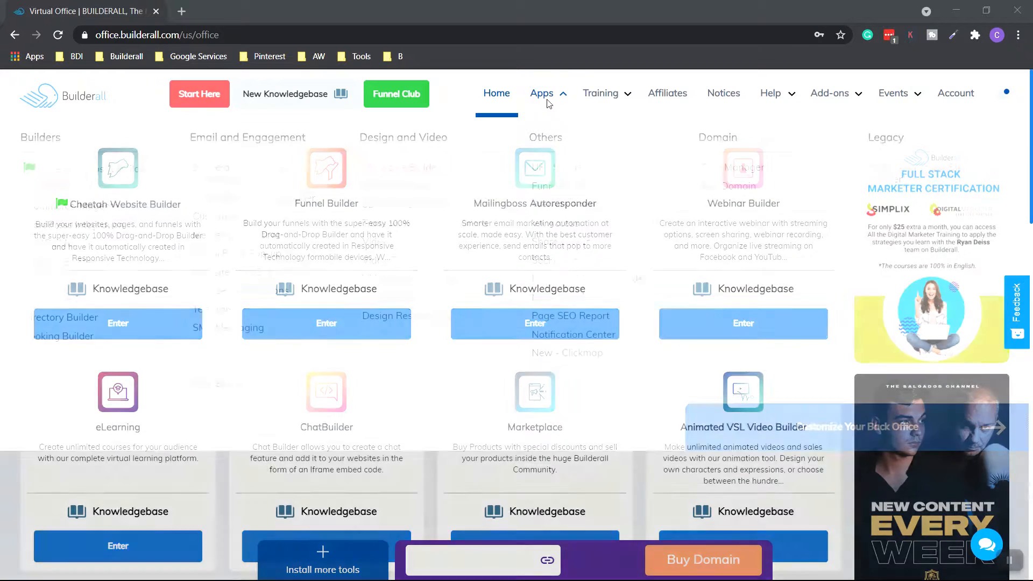
- Open the Cheetah Website Builder from the Builderall virtual office
left_click(541, 93)
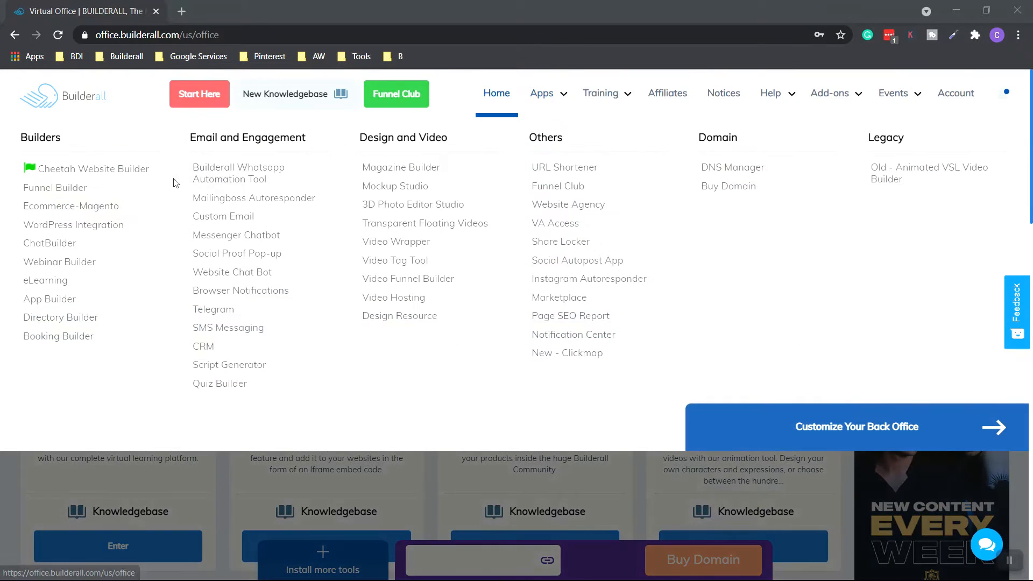
left_click(130, 177)
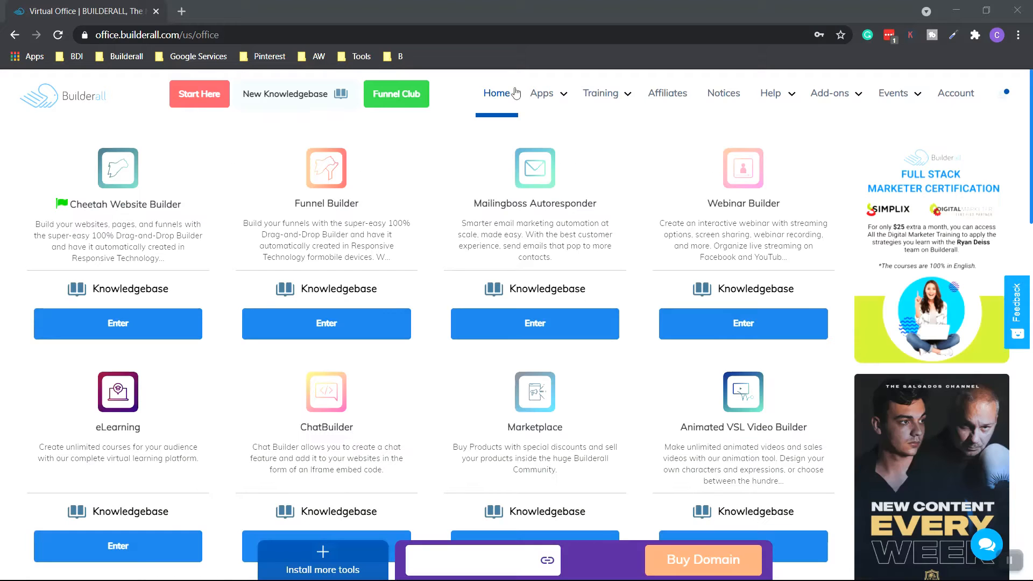
left_click(117, 325)
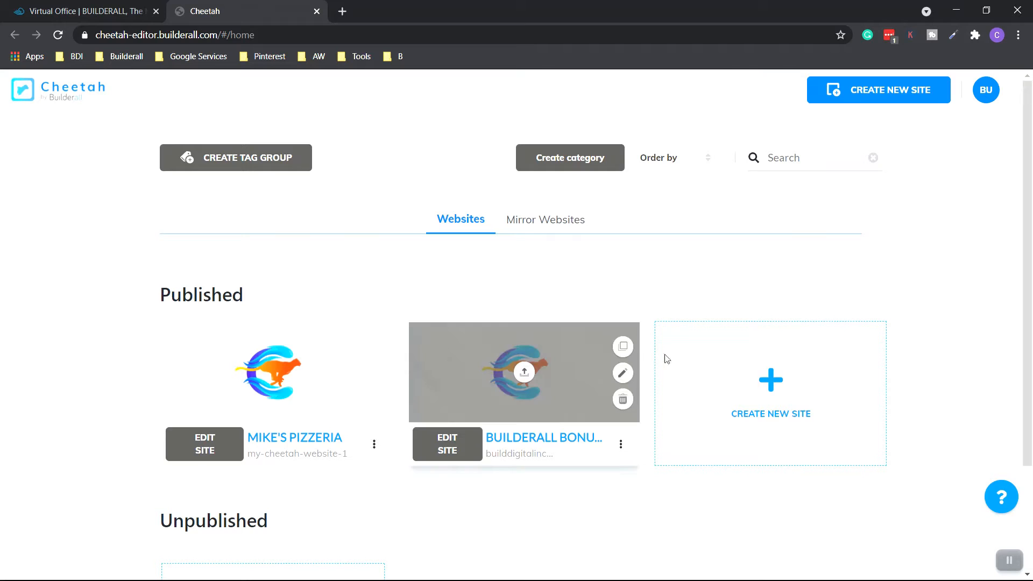
- Start creating a new site and choose Professional Templates as the starting point
scroll(837, 533, "down", 2)
scroll(689, 353, "up", 1)
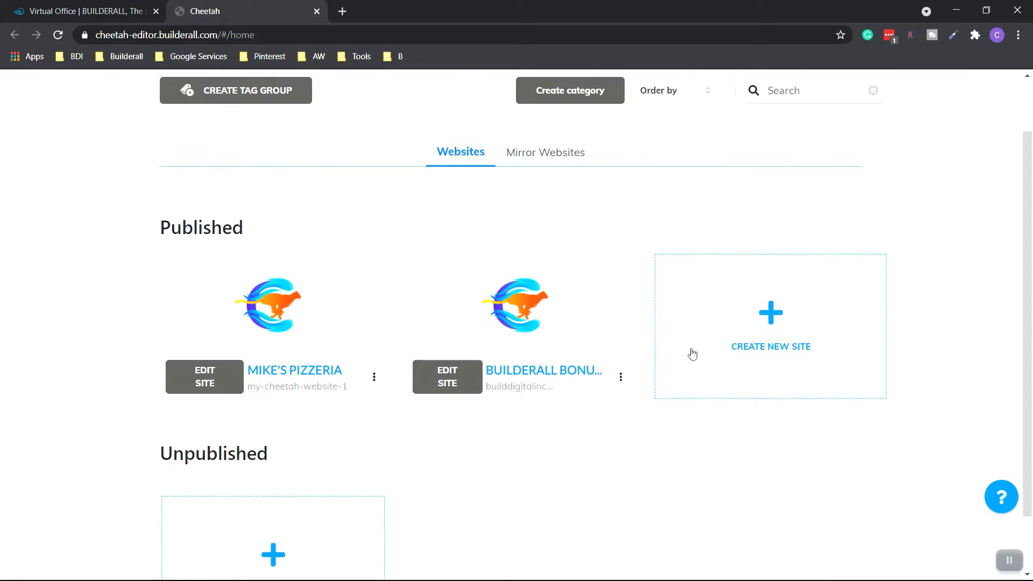
left_click(773, 327)
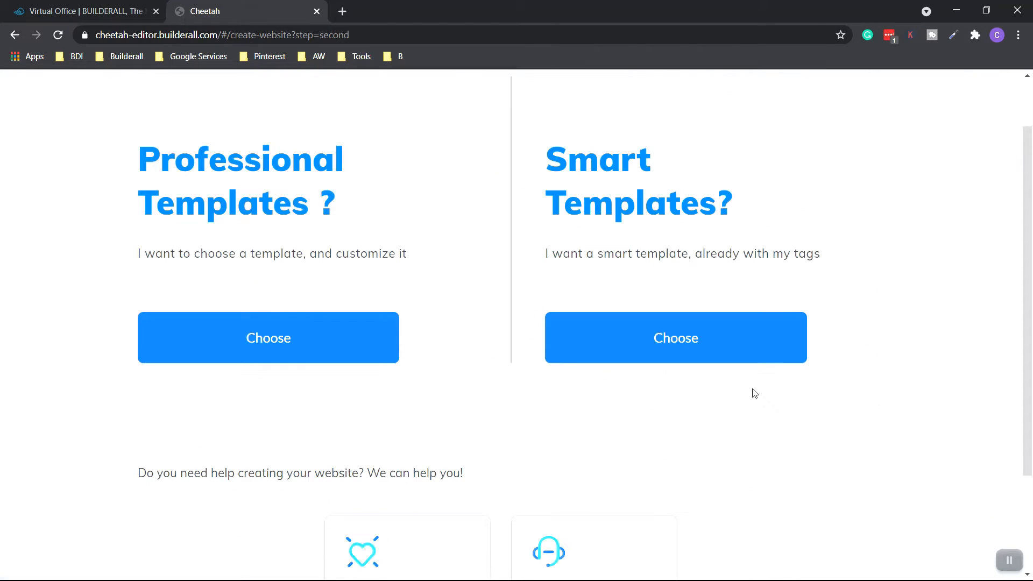
scroll(747, 398, "up", 1)
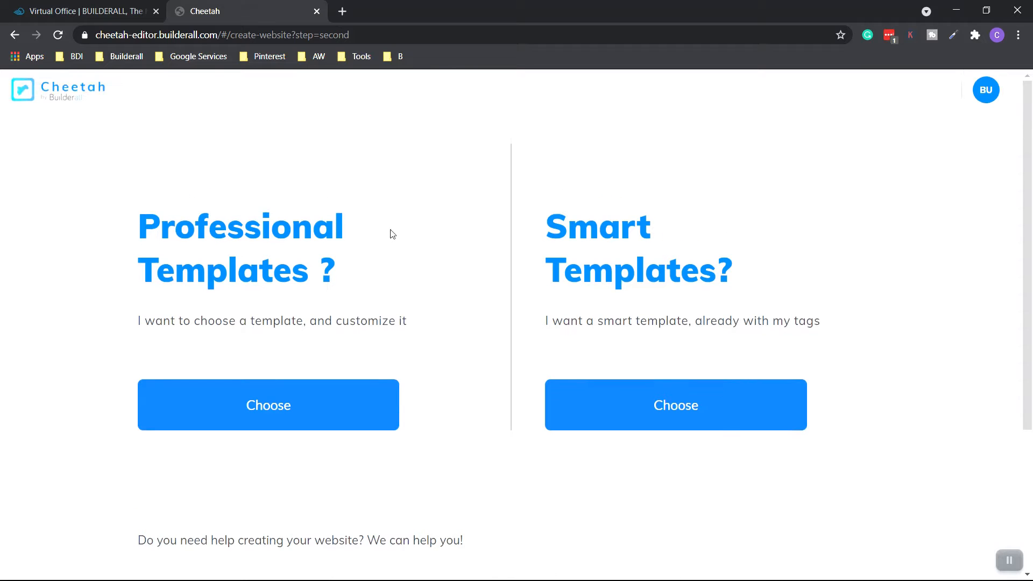
left_click(310, 410)
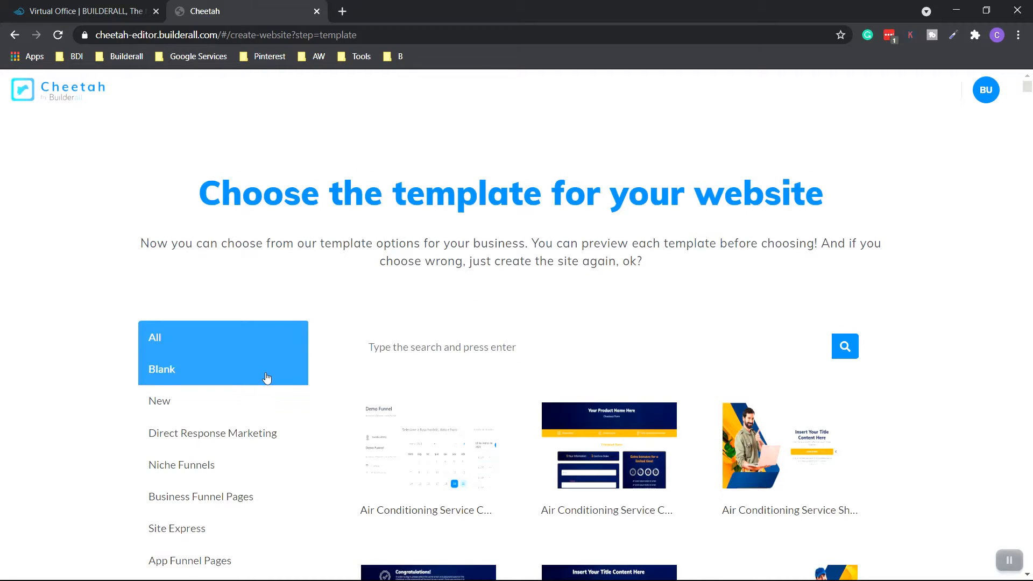
- Look through the template categories and filter the website templates to Site Express
scroll(265, 376, "down", 3)
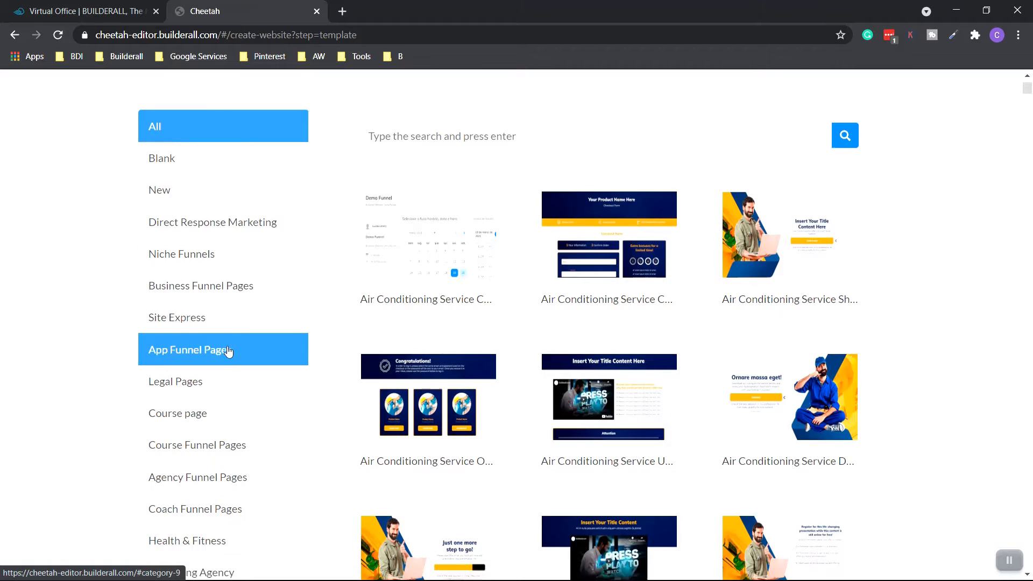
scroll(231, 350, "down", 5)
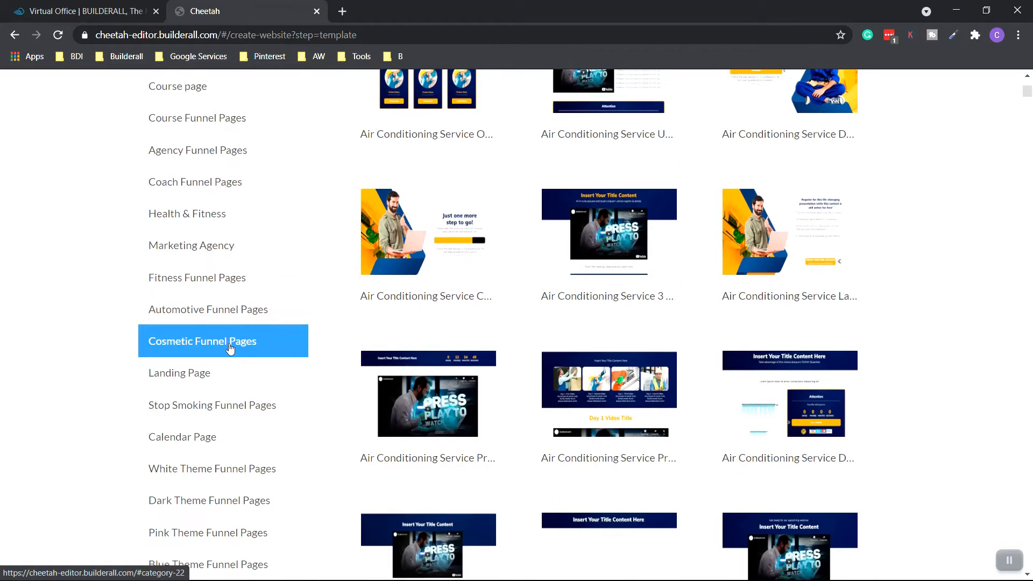
scroll(230, 349, "down", 3)
scroll(226, 347, "up", 7)
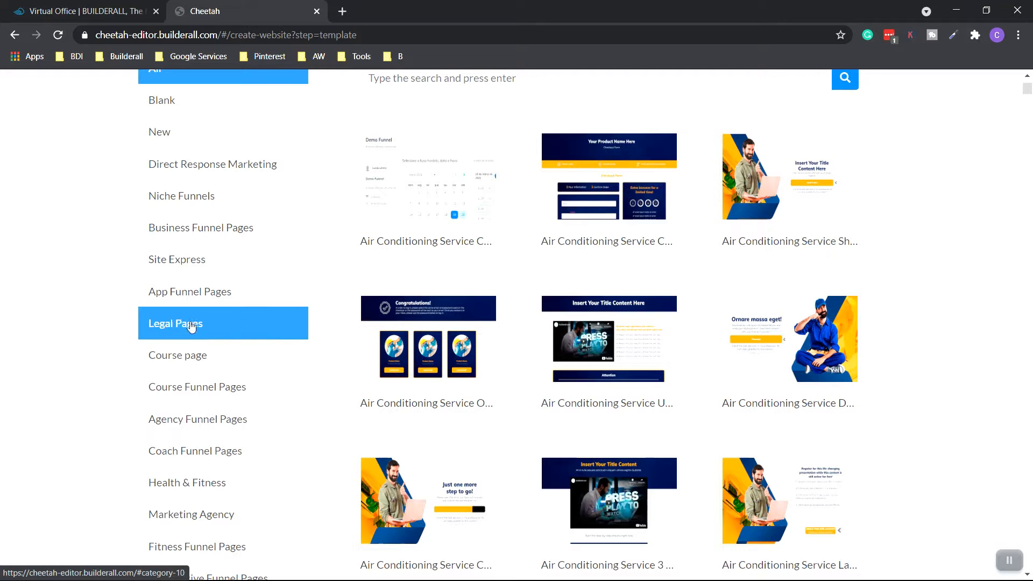
scroll(215, 318, "up", 2)
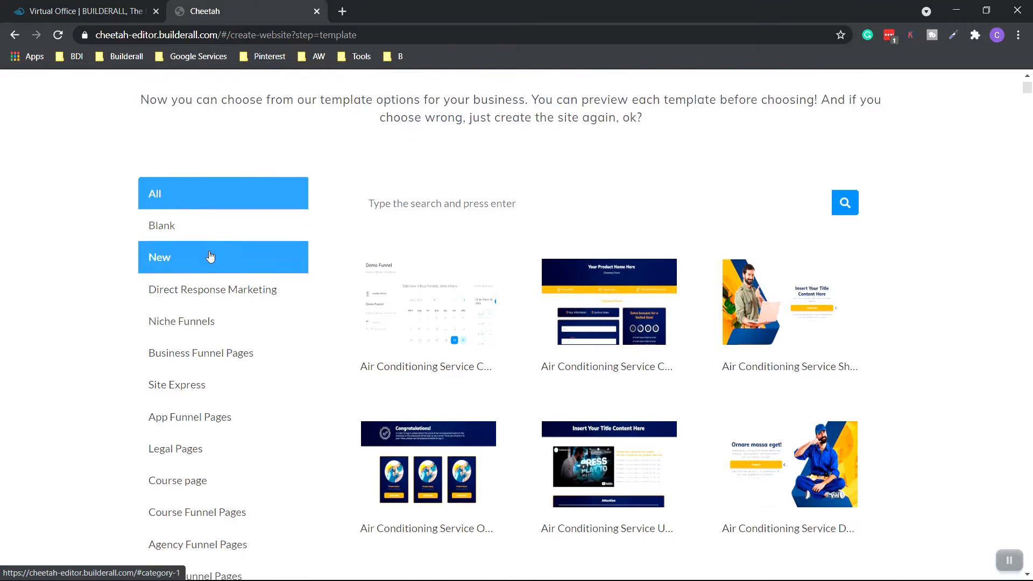
scroll(208, 261, "down", 2)
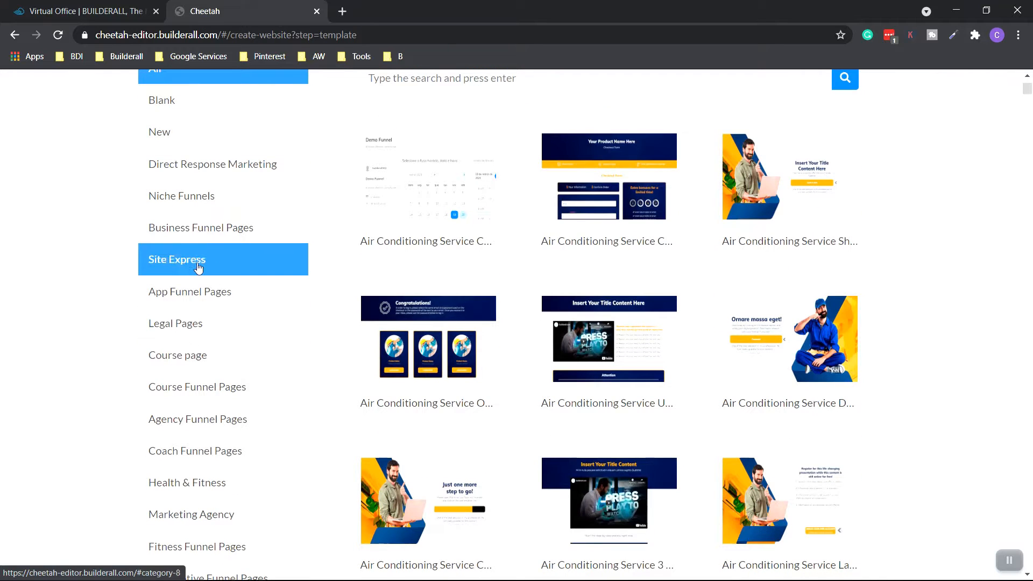
left_click(198, 267)
scroll(1028, 272, "up", 2)
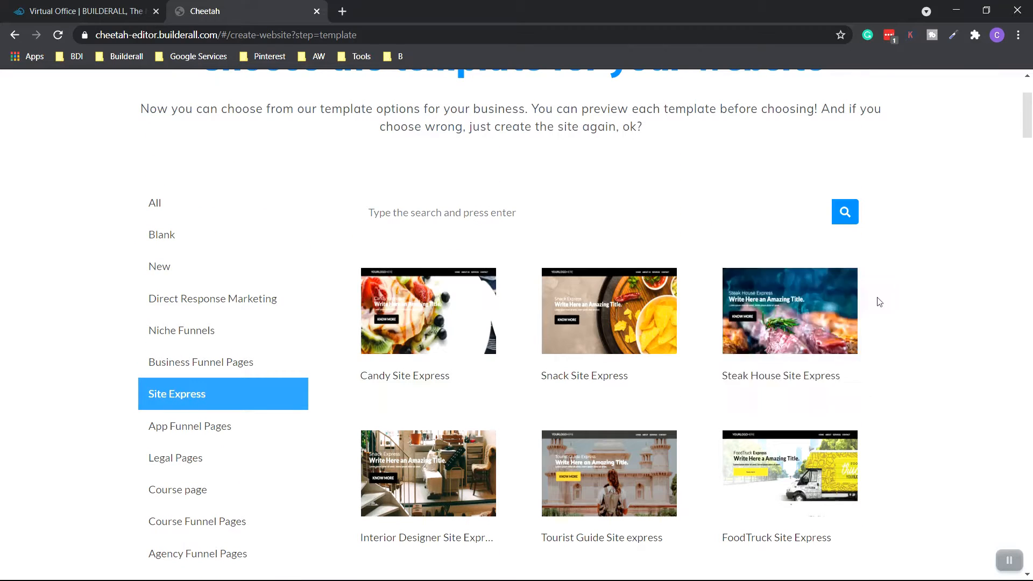
- Select the Snack Site Express template for the new website and confirm its creation
scroll(942, 247, "down", 2)
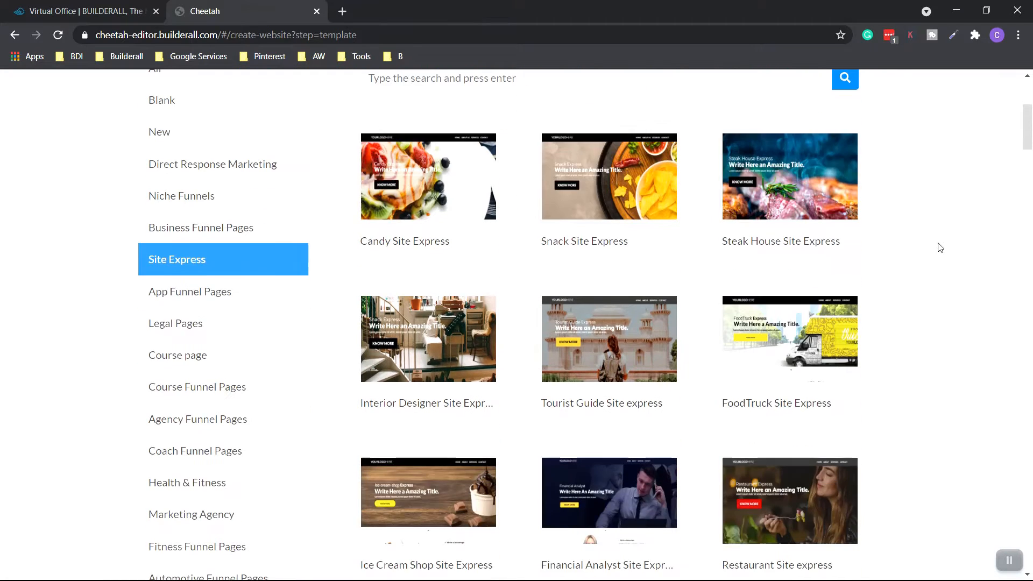
scroll(941, 248, "down", 1)
scroll(943, 248, "up", 2)
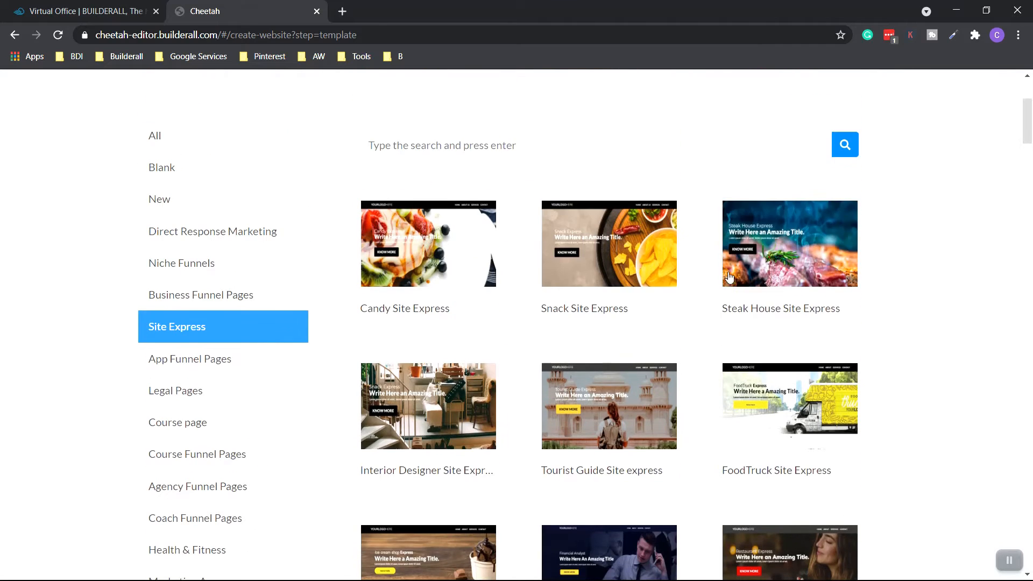
scroll(947, 272, "down", 1)
scroll(698, 272, "up", 2)
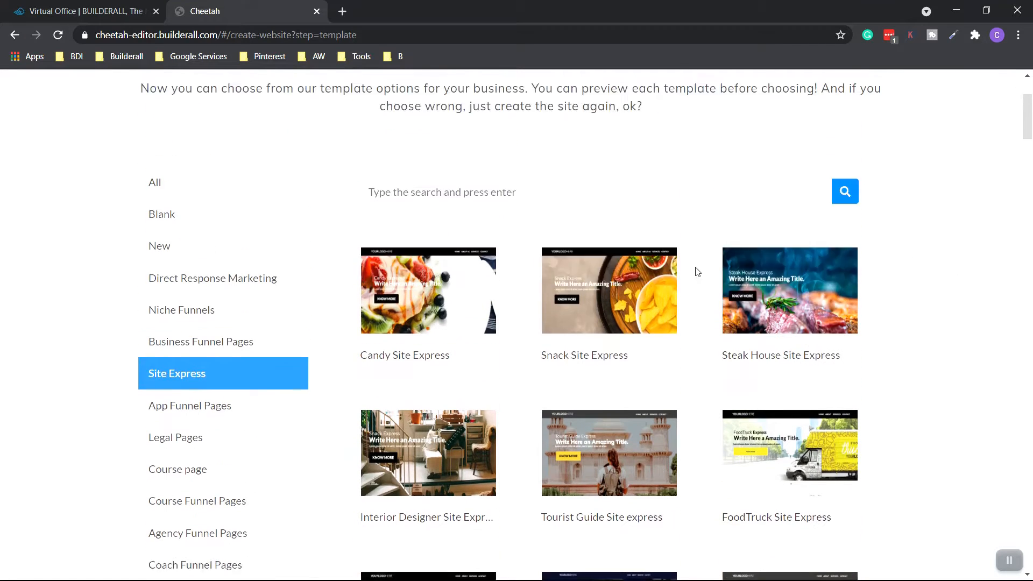
left_click(618, 361)
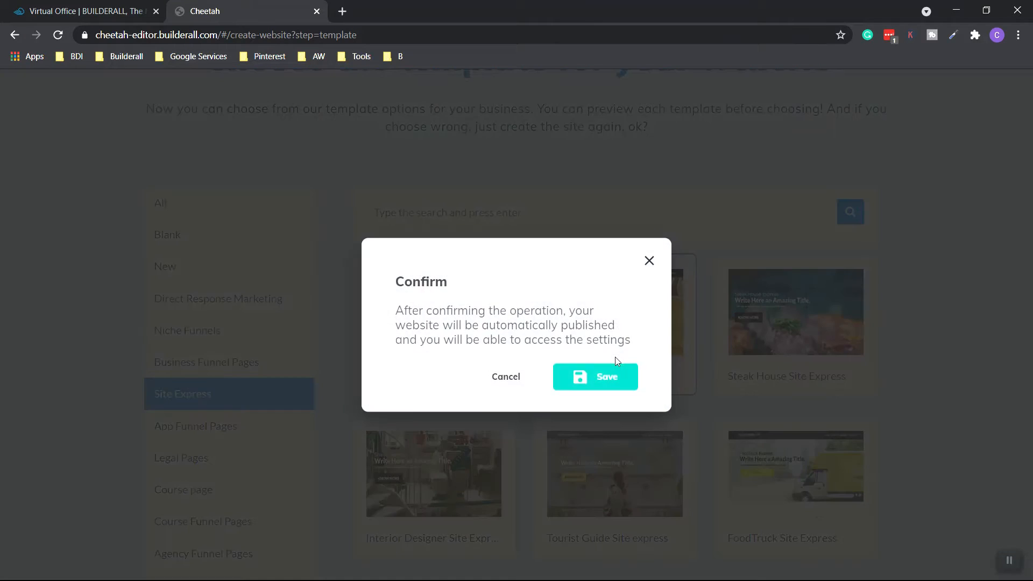
left_click(608, 388)
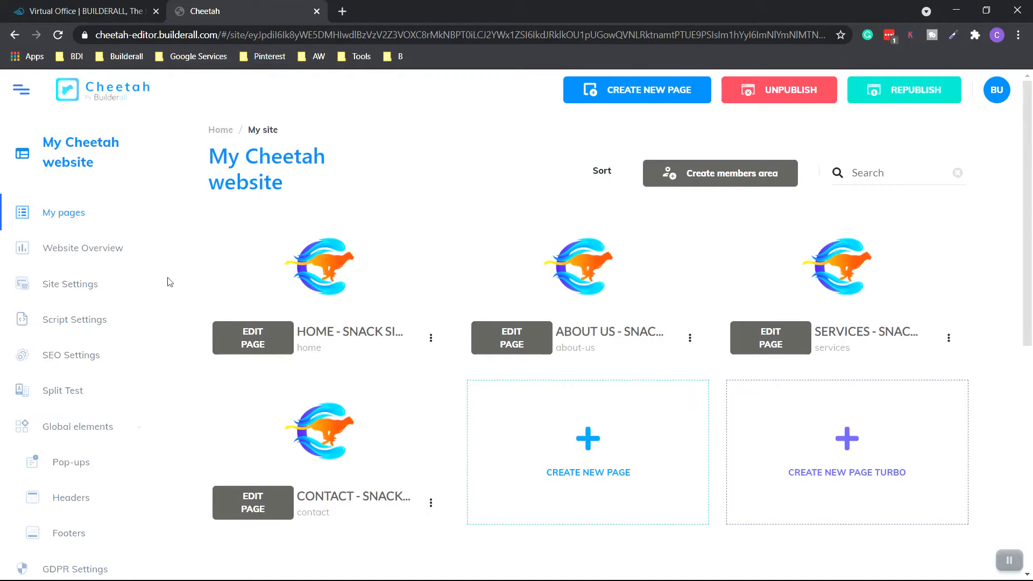
- Open the Site Settings of the new Cheetah website at its general settings
left_click(72, 289)
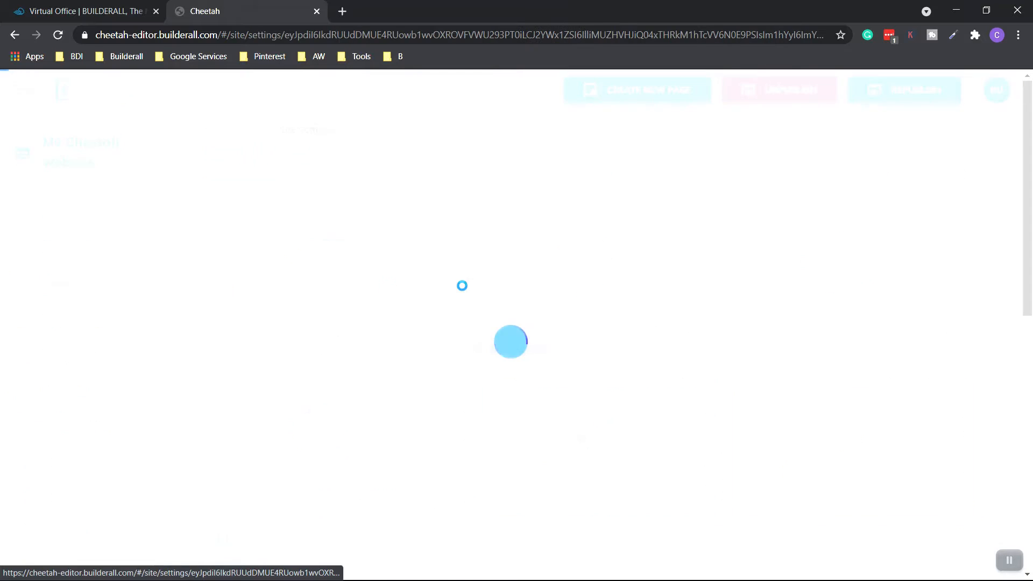
scroll(449, 311, "down", 1)
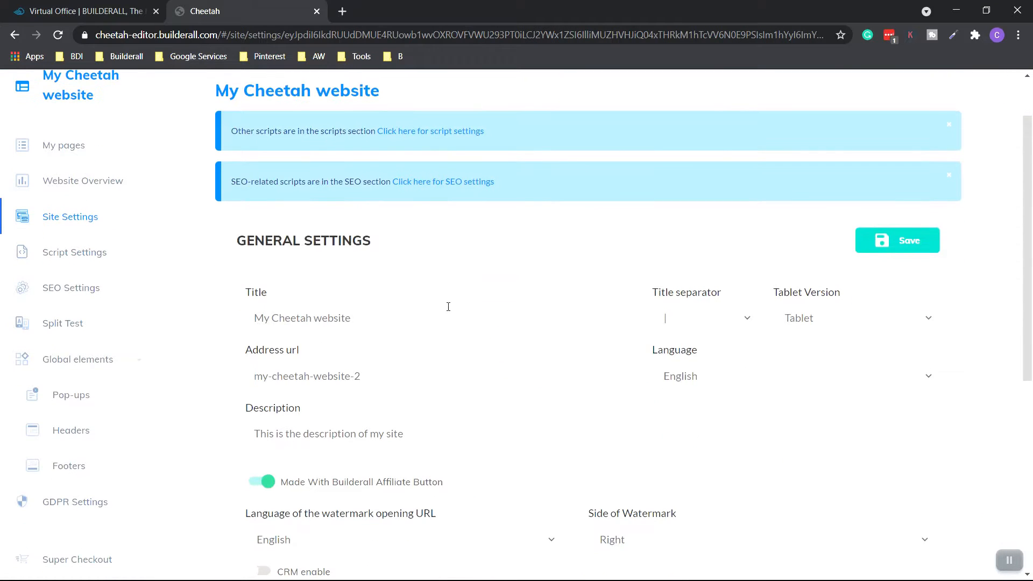
scroll(449, 309, "up", 1)
scroll(410, 390, "down", 1)
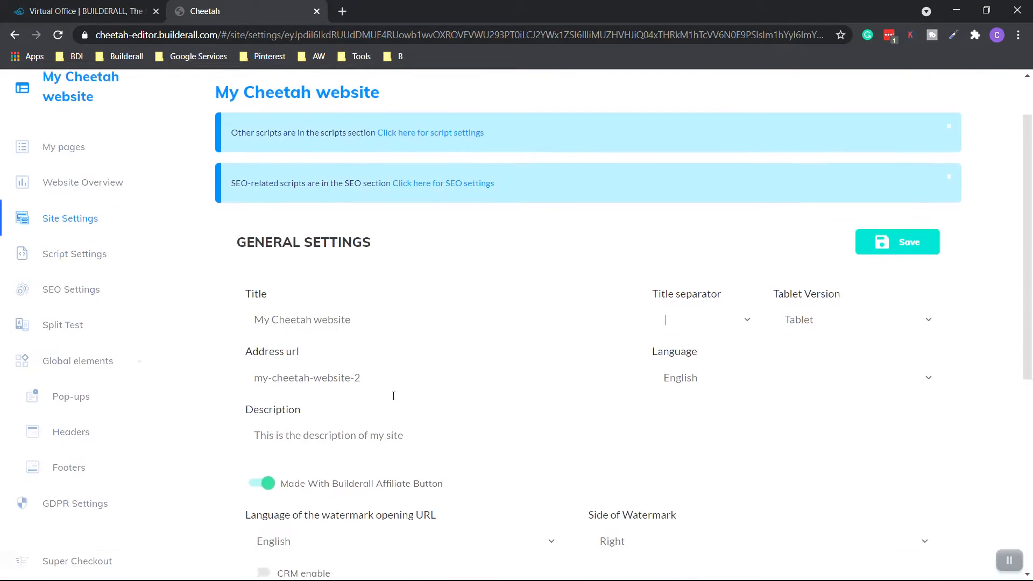
scroll(392, 397, "up", 1)
- Replace the website title with "My Restaurnt"
triple_click(369, 385)
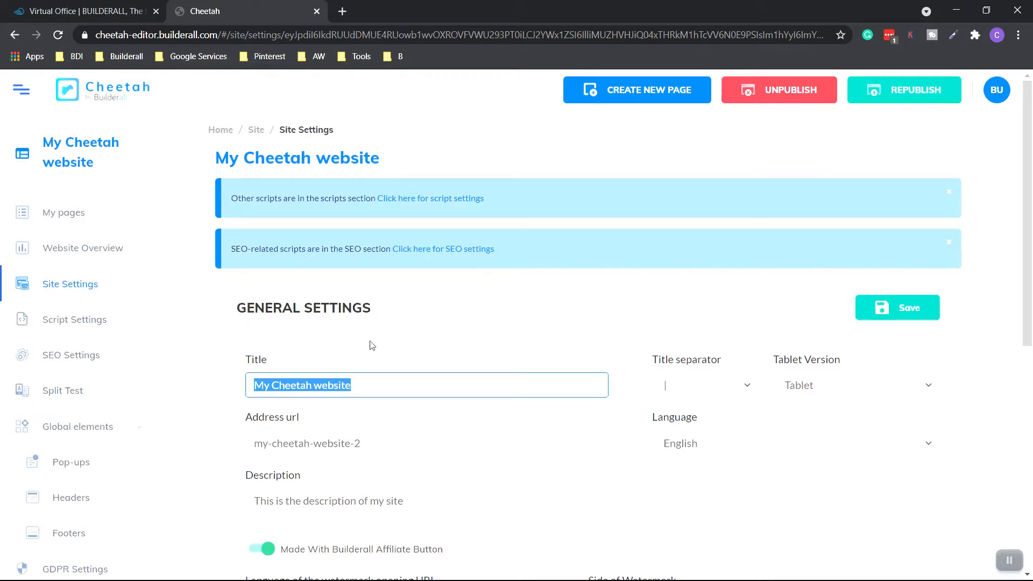
type("My RestaurNT")
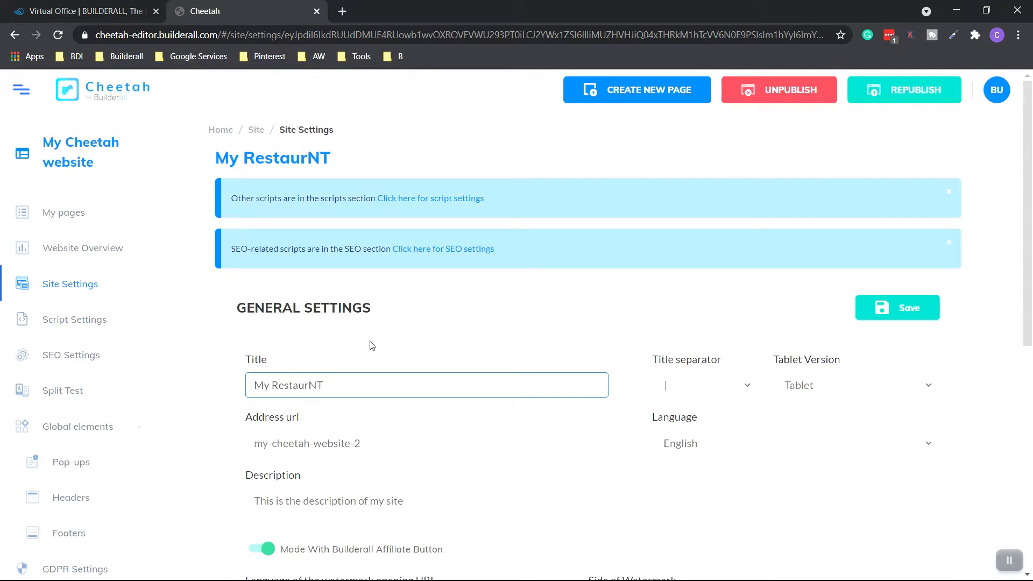
key("BackSpace")
key("BackSpace")
type("NT")
key("BackSpace")
key("BackSpace")
type("nt")
- Enable the CRM option in the website's general settings
scroll(780, 365, "down", 3)
scroll(701, 347, "down", 2)
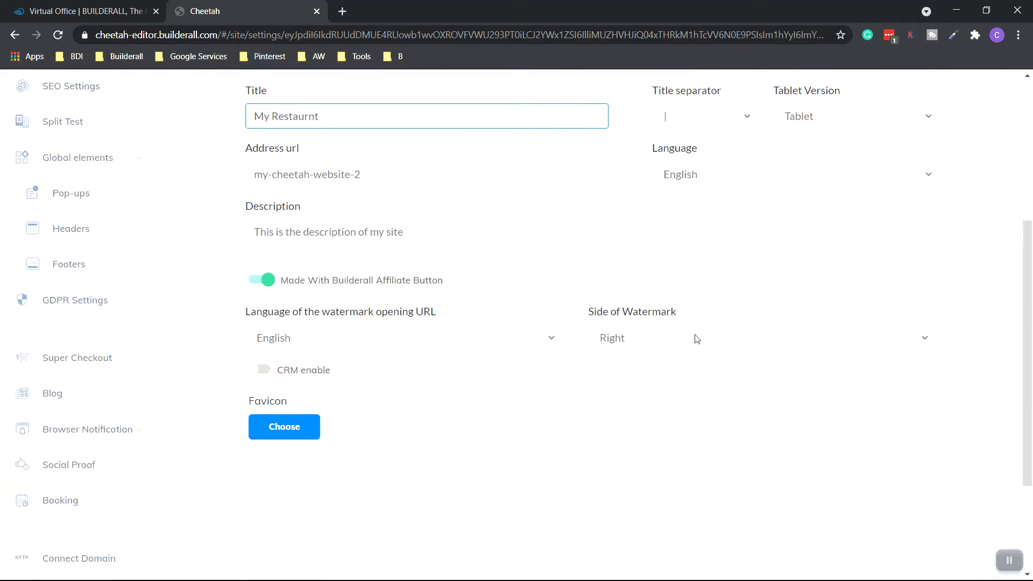
scroll(592, 302, "up", 2)
scroll(530, 372, "down", 1)
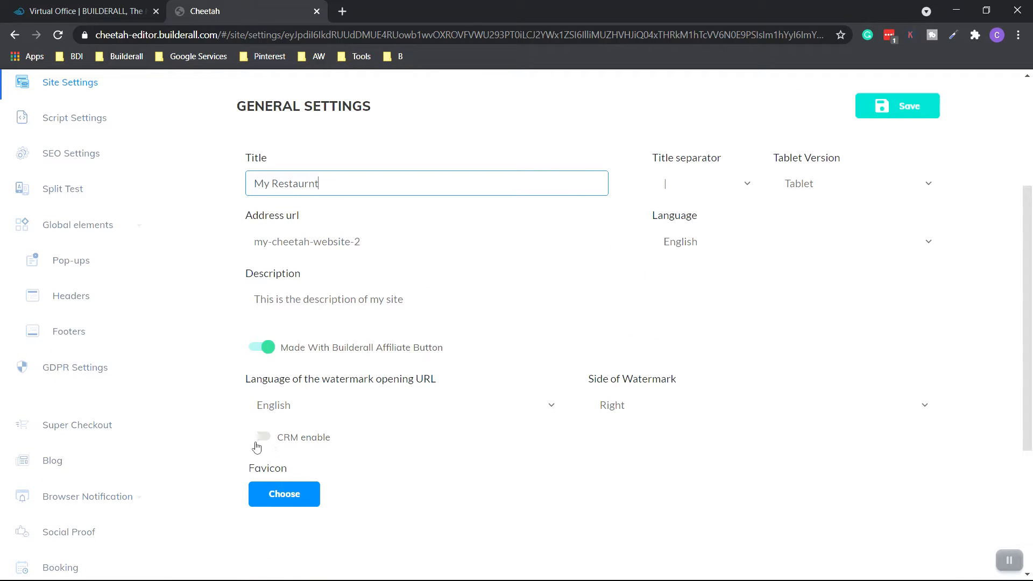
left_click(259, 438)
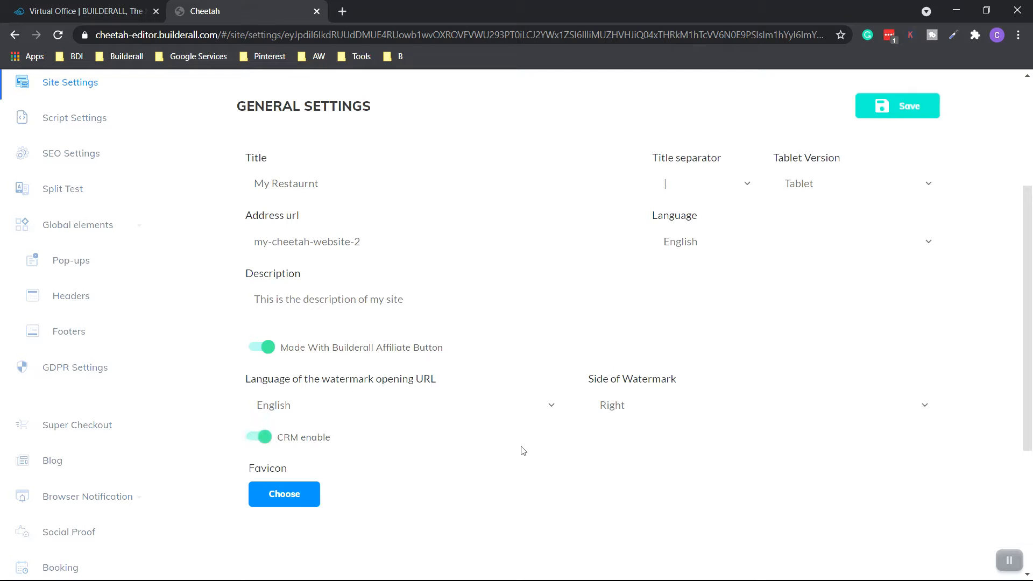
- Review the general settings from title, address URL and description down to the watermark, CRM and favicon options
scroll(522, 451, "up", 3)
scroll(531, 447, "down", 2)
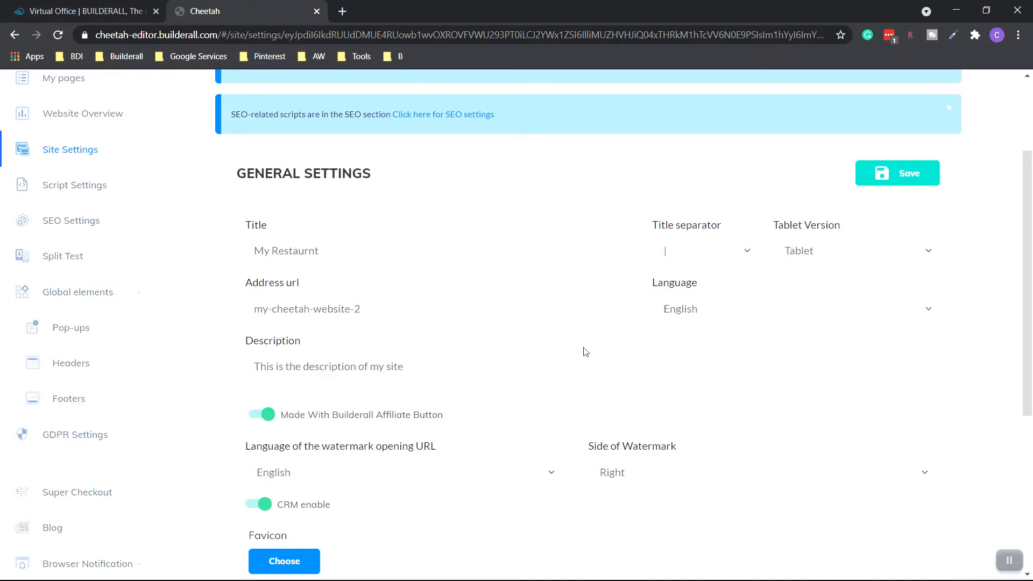
scroll(584, 351, "down", 2)
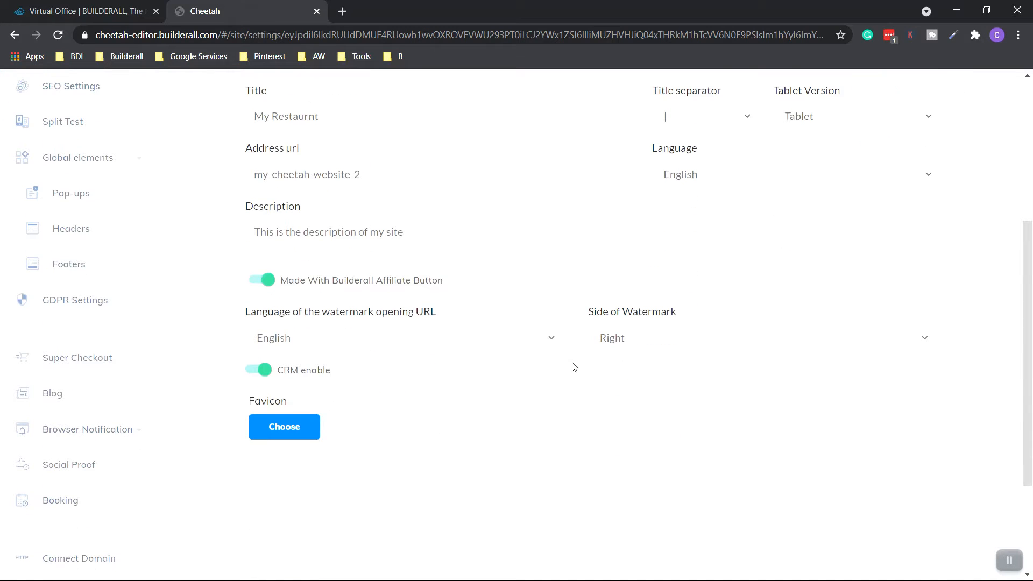
scroll(573, 365, "up", 2)
scroll(457, 452, "down", 1)
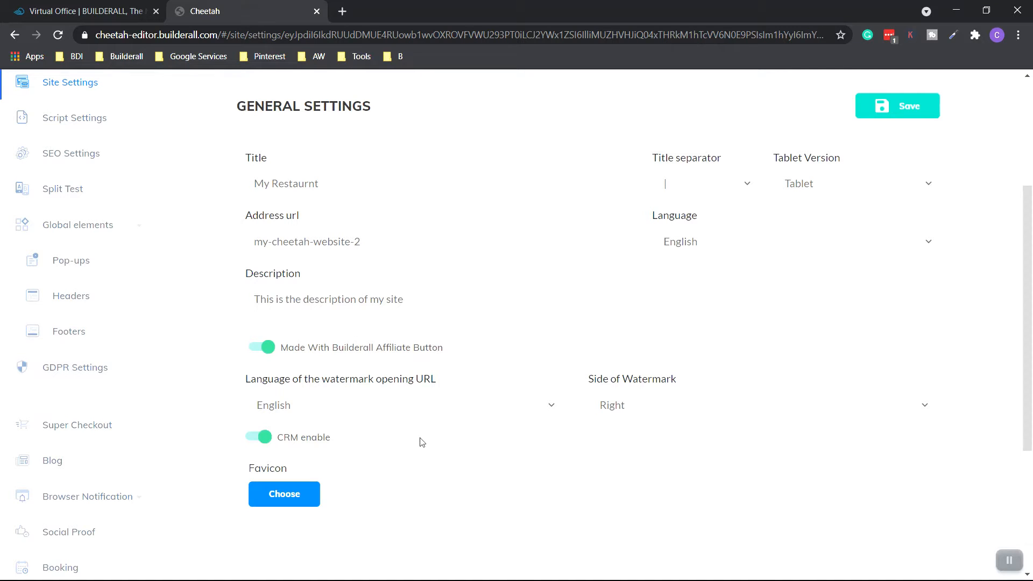
scroll(422, 442, "up", 1)
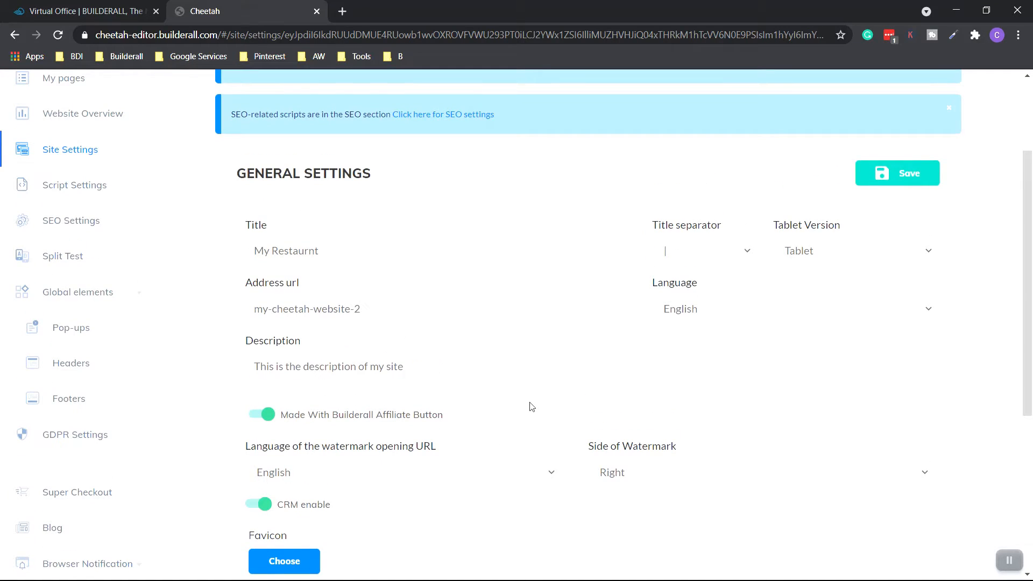
scroll(513, 410, "up", 2)
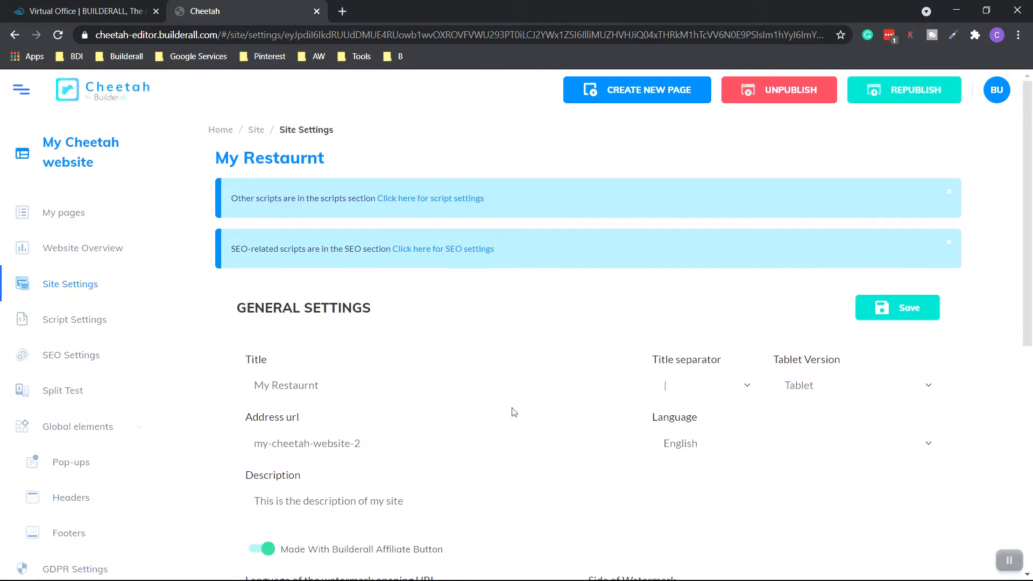
scroll(506, 422, "down", 4)
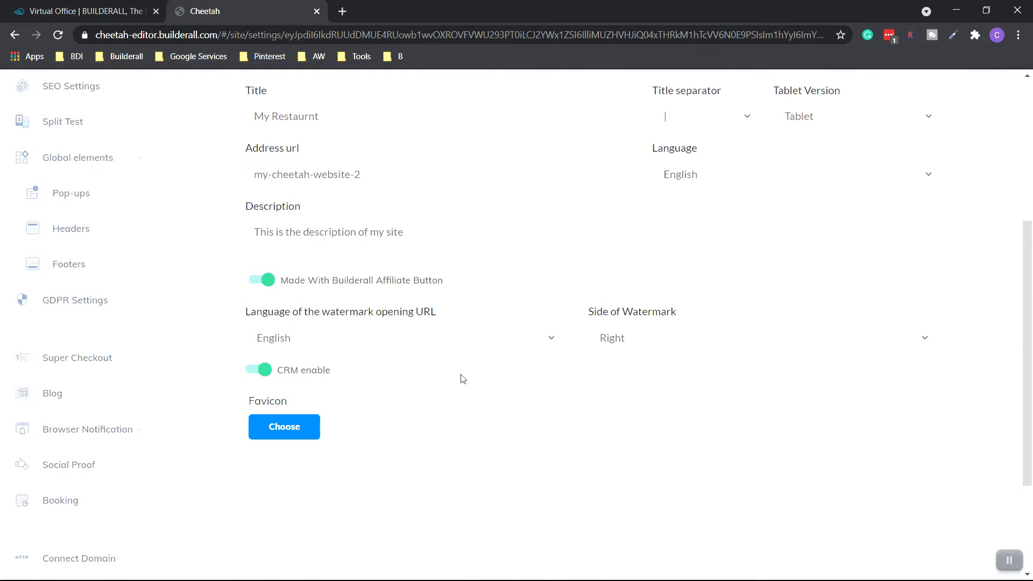
scroll(462, 378, "up", 3)
scroll(501, 357, "up", 1)
scroll(500, 357, "down", 1)
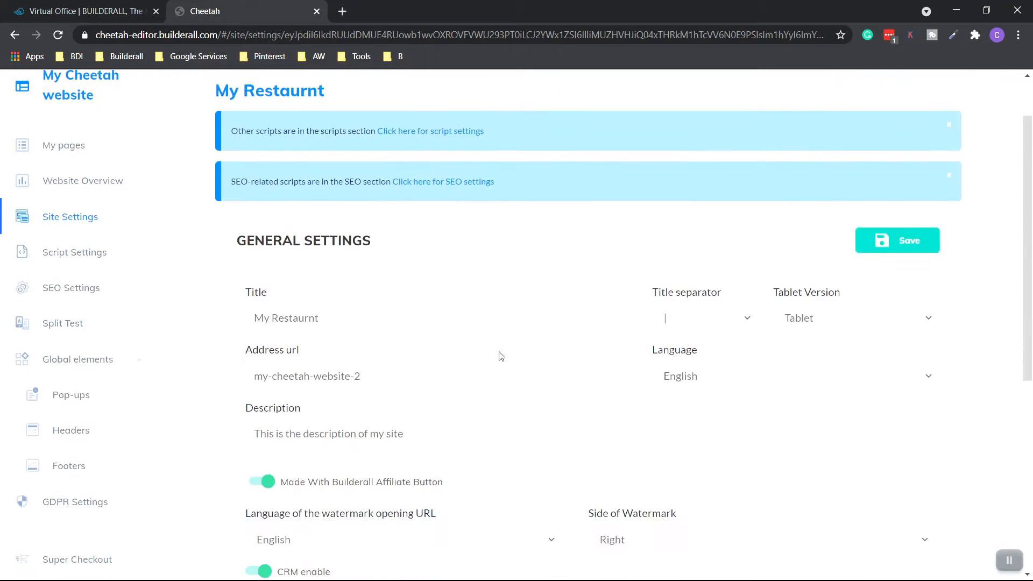
- Save the site settings and open the Home page of the website for editing
left_click(895, 246)
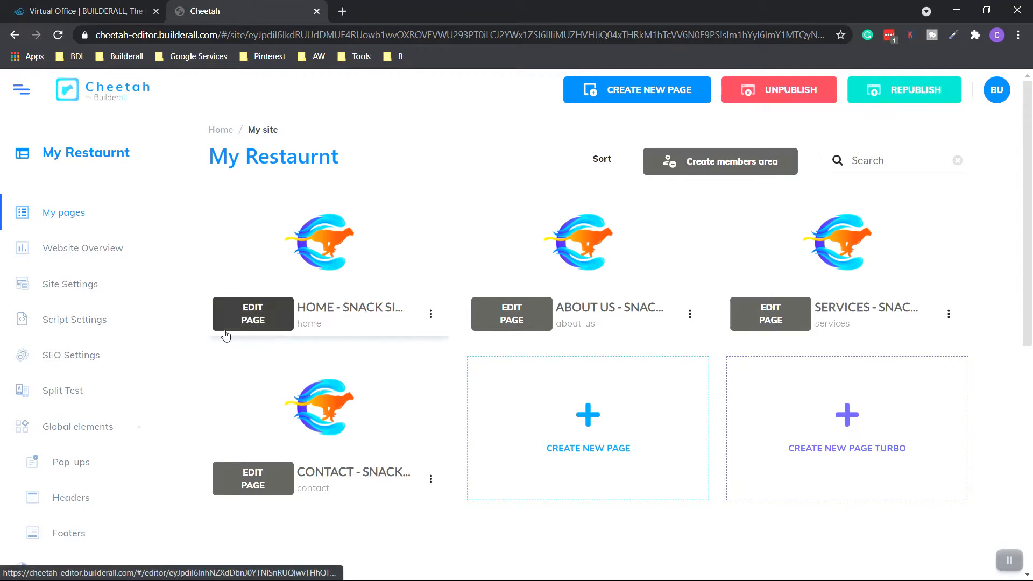
left_click(248, 318)
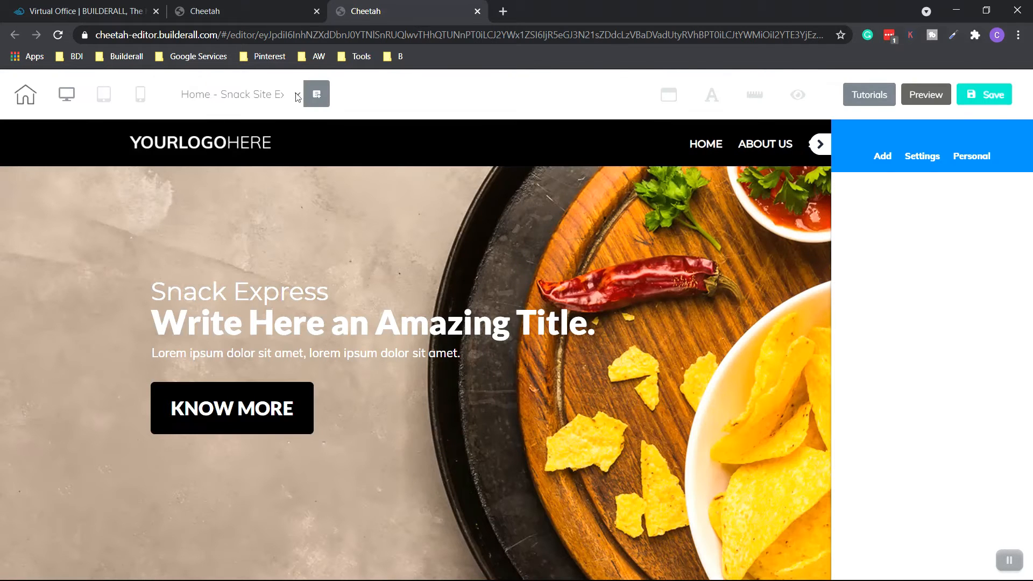
- Check the list of the site's pages and collapse the side panel so the full page width shows
left_click(297, 95)
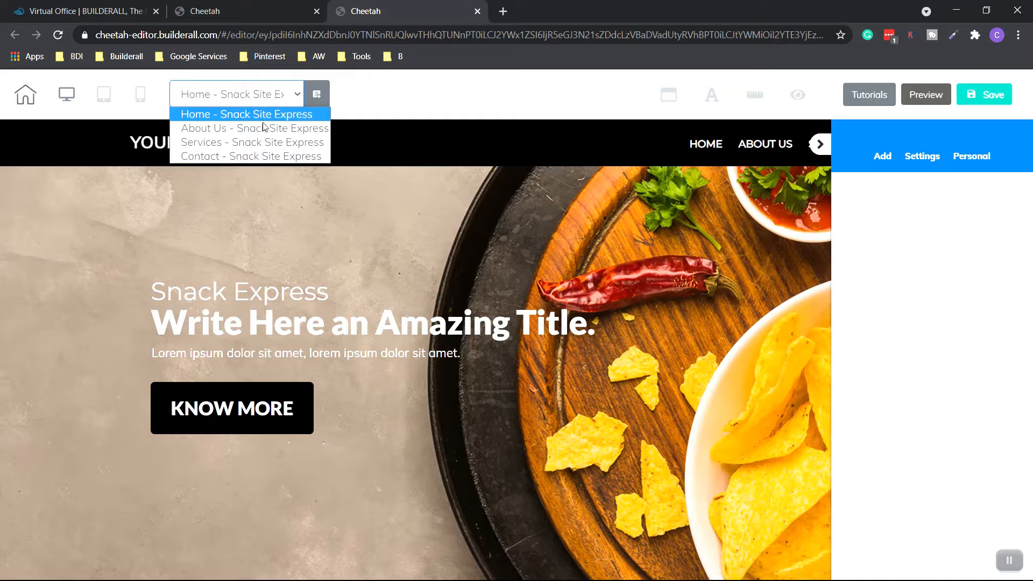
left_click(297, 95)
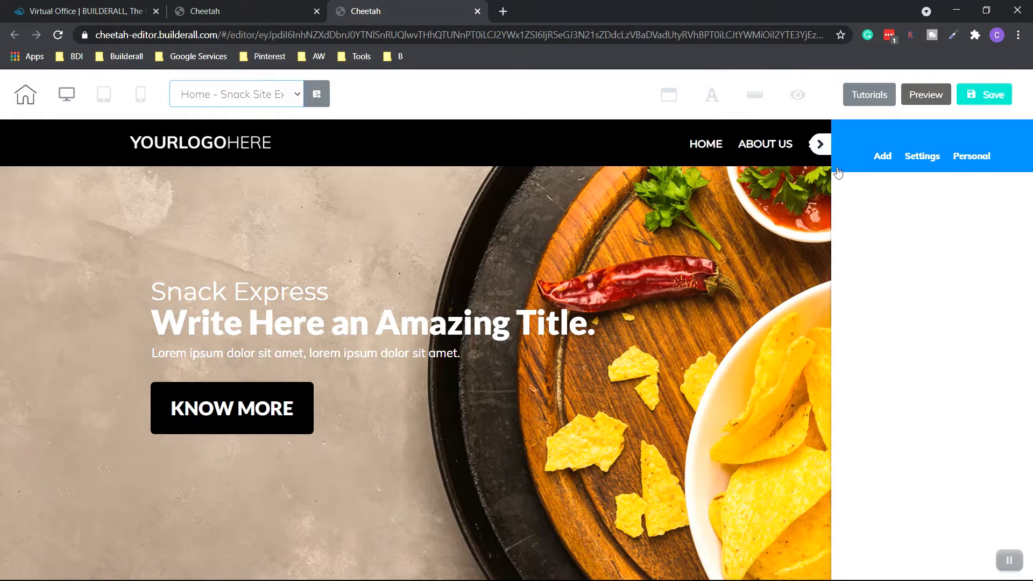
left_click(820, 146)
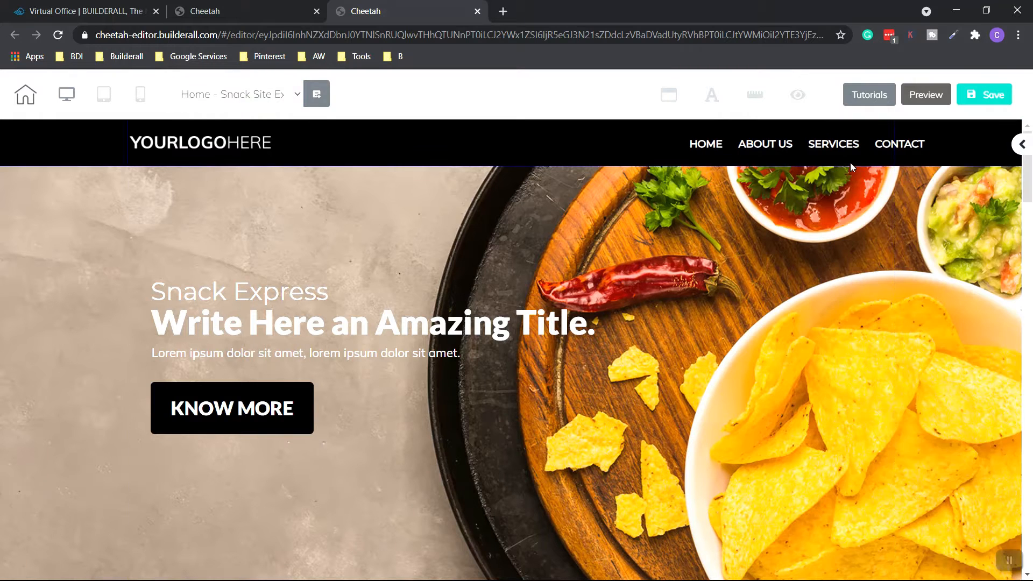
left_click(1022, 144)
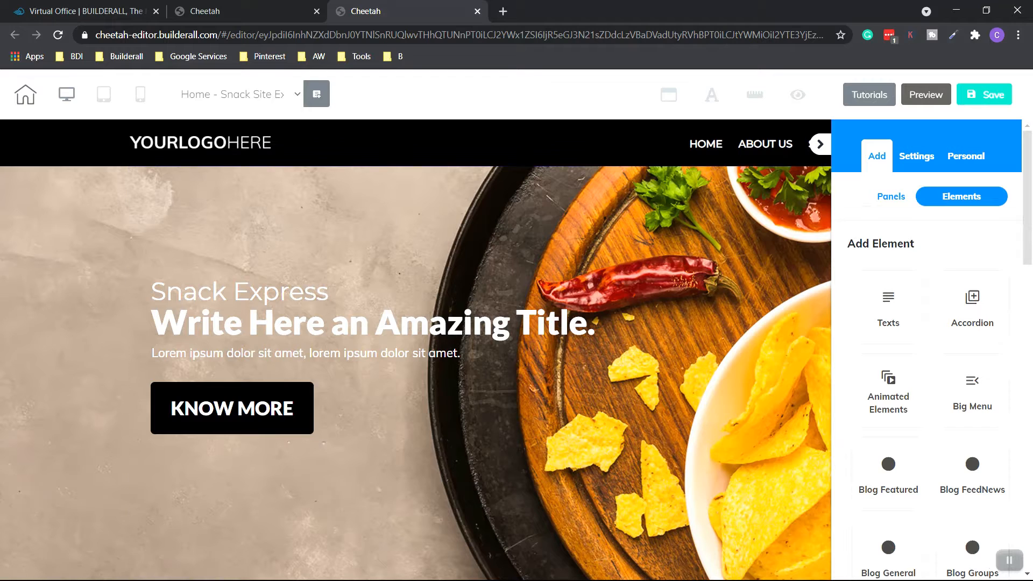
left_click(821, 146)
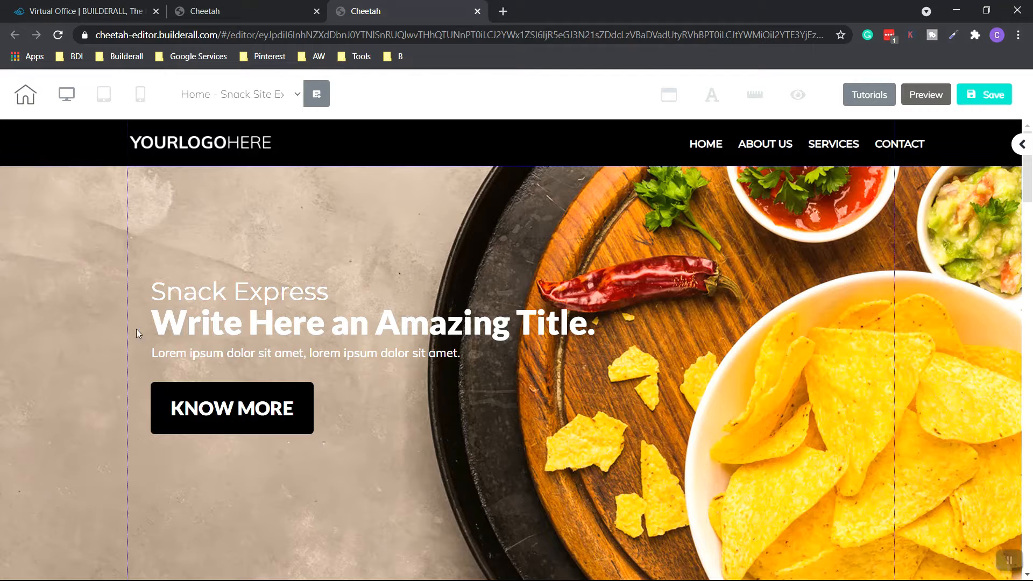
- Review the Home page from the header and hero banner through the services, statistics and client sections to the footer's newsletter form
scroll(121, 296, "down", 2)
scroll(121, 296, "up", 2)
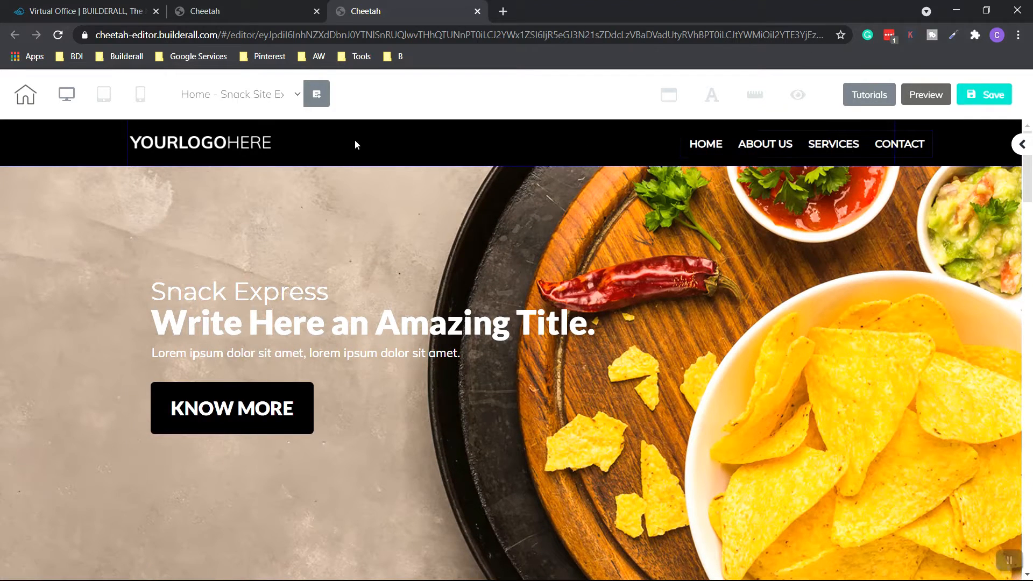
scroll(431, 312, "down", 3)
scroll(427, 314, "up", 2)
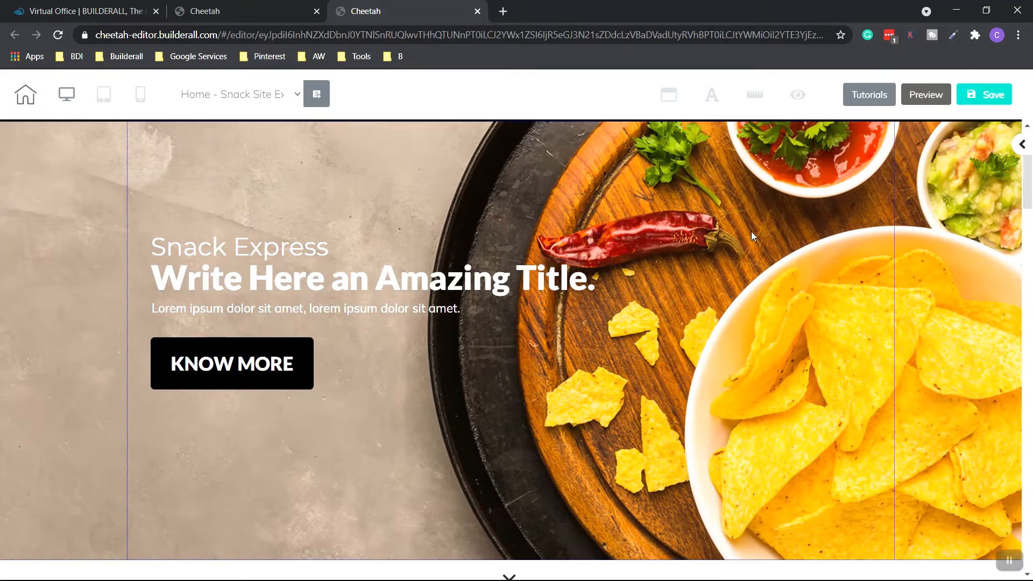
scroll(753, 233, "up", 1)
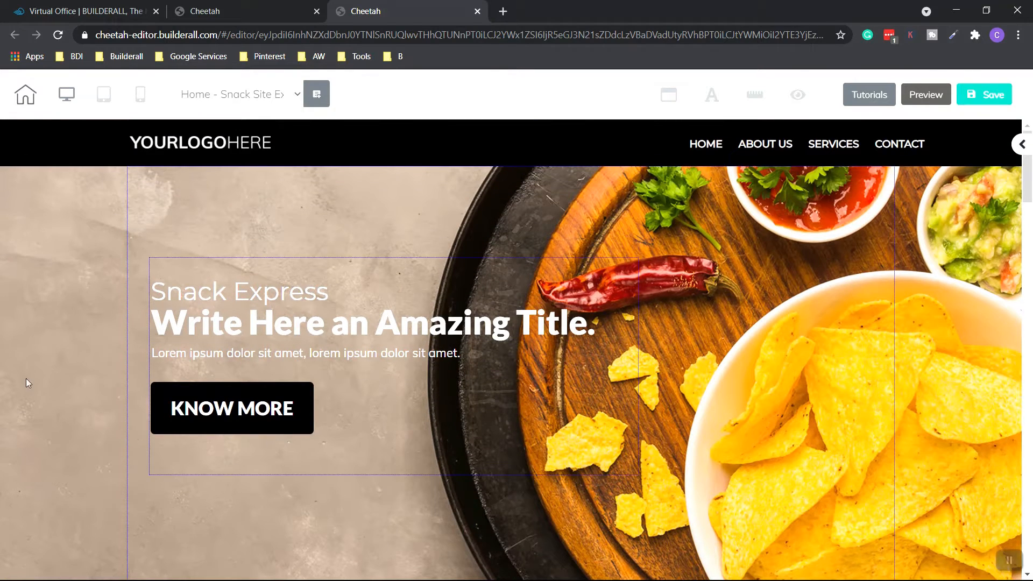
scroll(762, 311, "down", 2)
scroll(762, 310, "up", 2)
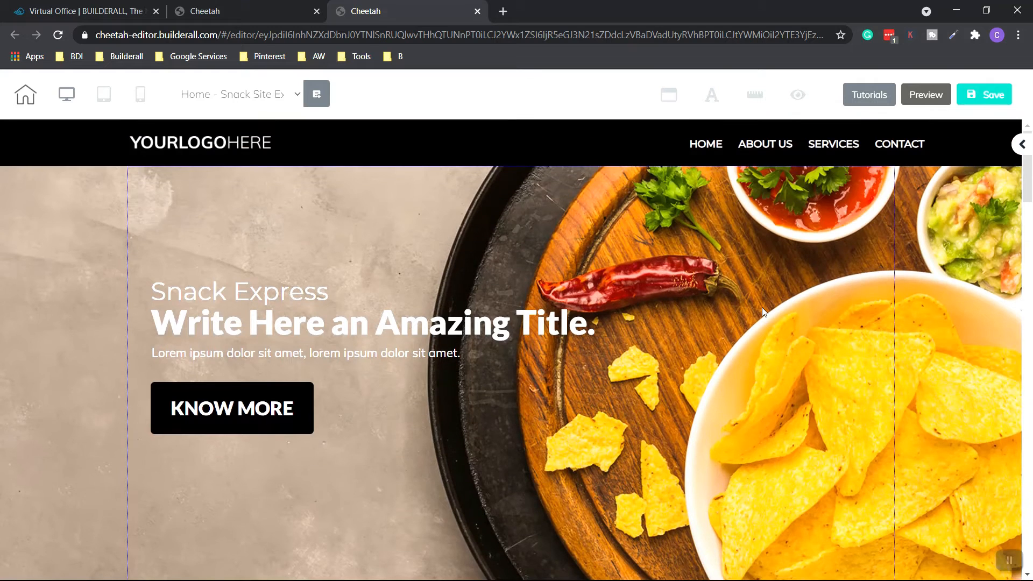
scroll(762, 307, "down", 10)
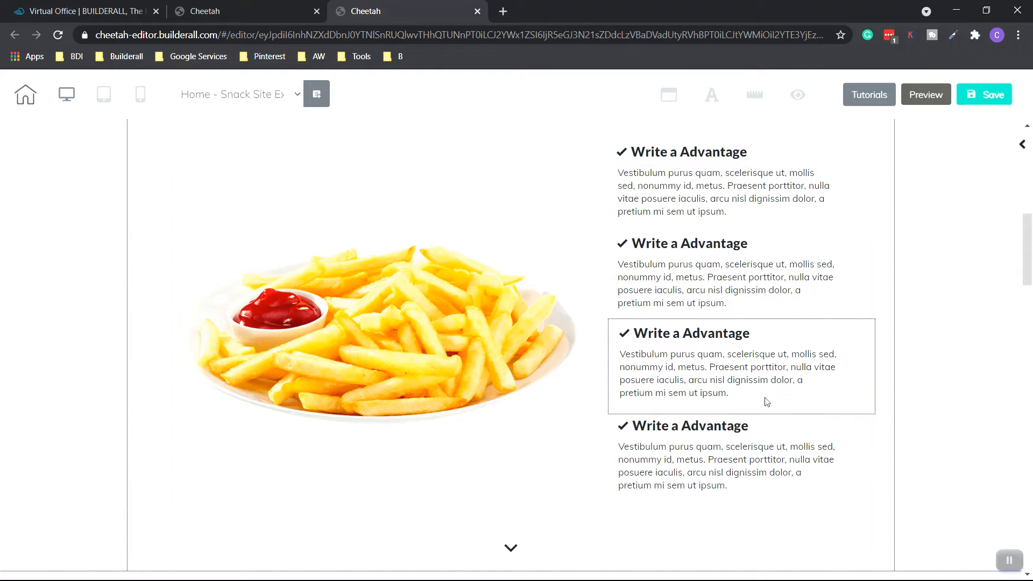
scroll(764, 398, "down", 5)
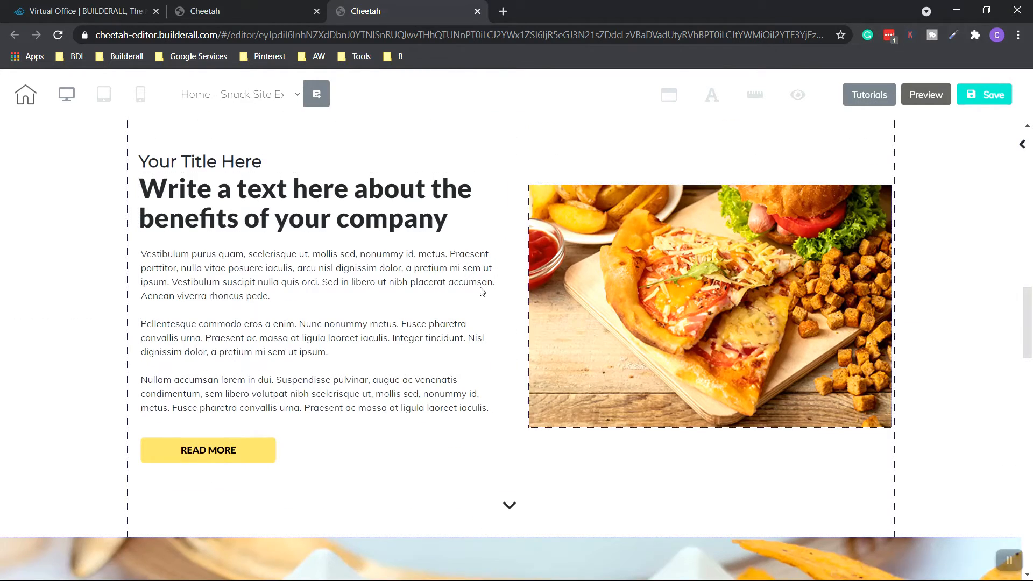
scroll(807, 284, "down", 6)
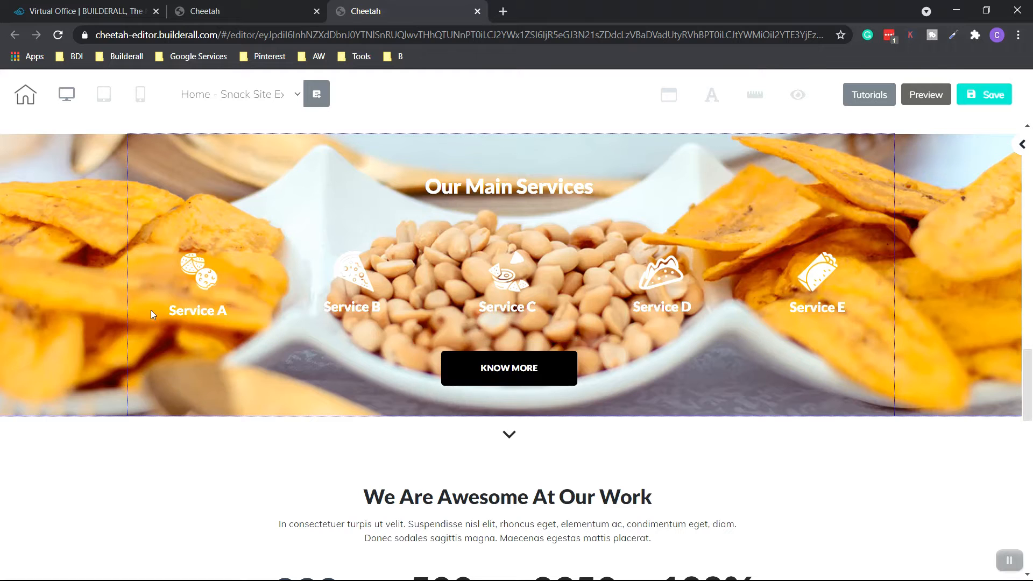
scroll(699, 337, "down", 3)
scroll(776, 336, "down", 2)
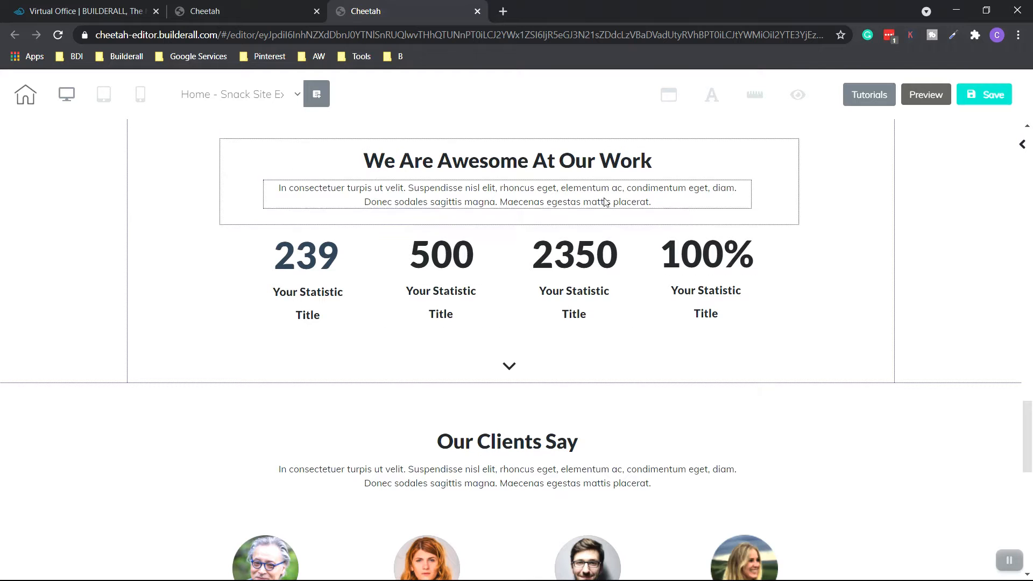
scroll(648, 344, "down", 6)
scroll(686, 342, "up", 1)
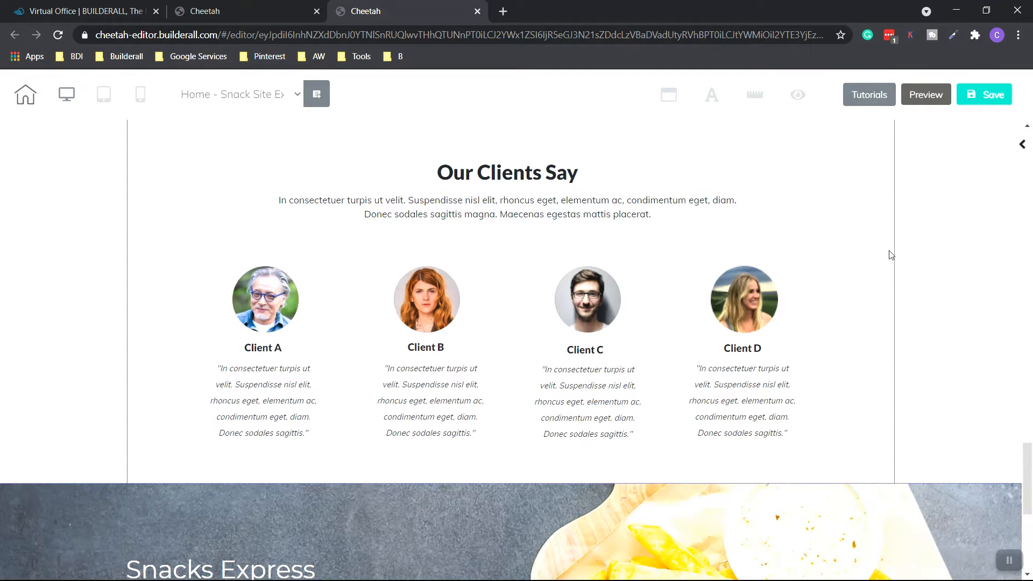
scroll(890, 255, "down", 6)
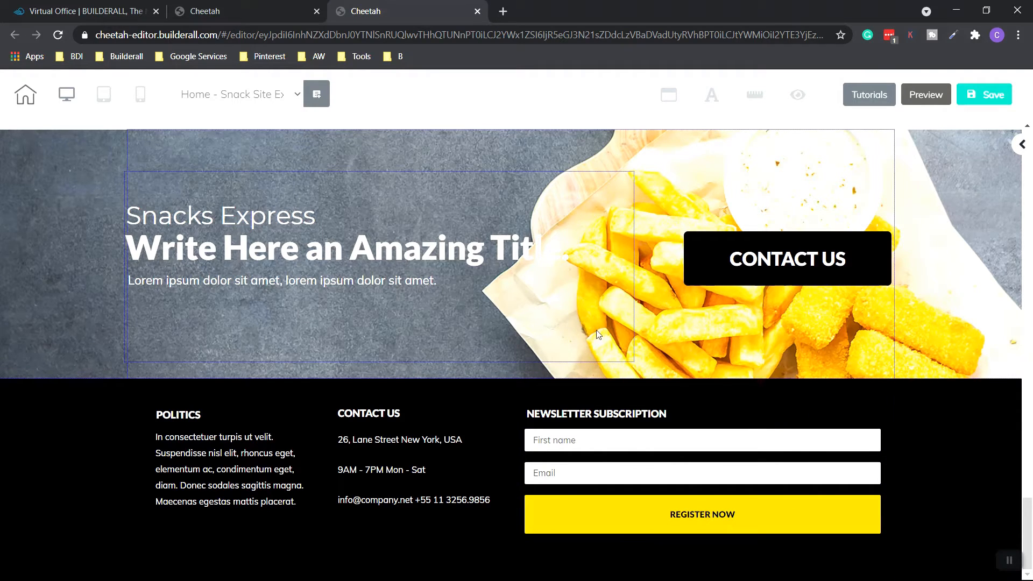
scroll(674, 486, "up", 10)
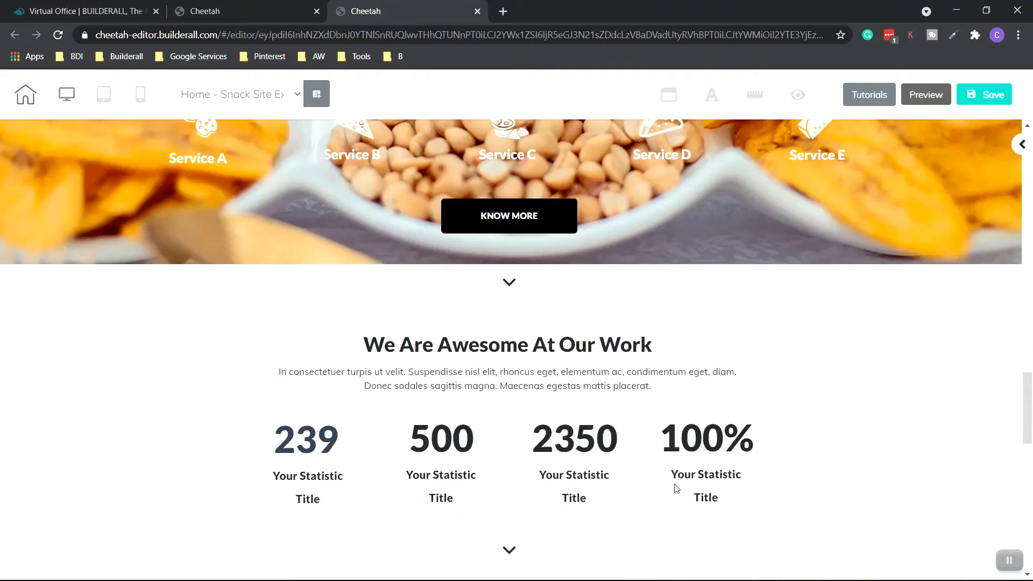
scroll(677, 489, "up", 10)
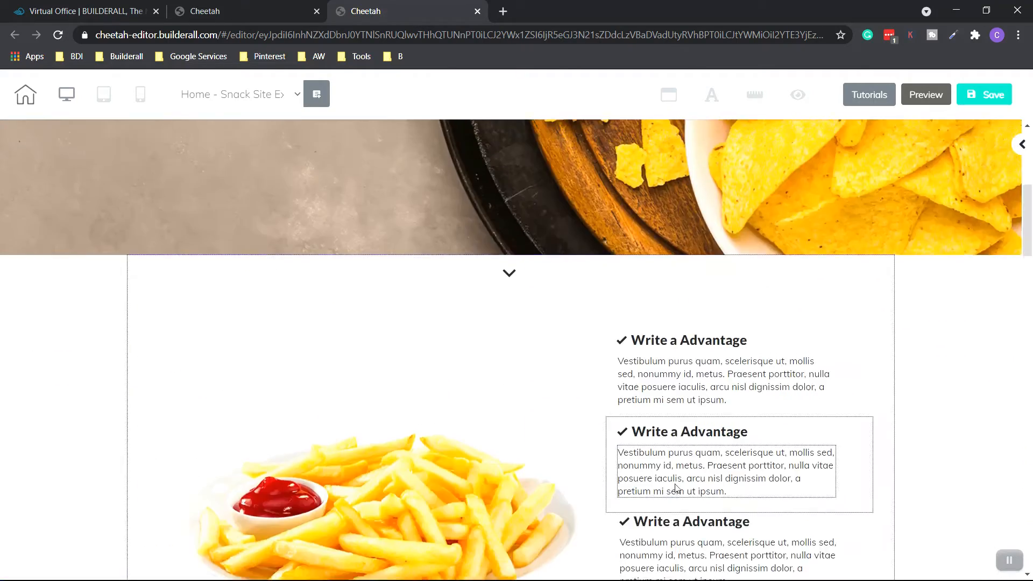
scroll(675, 488, "up", 5)
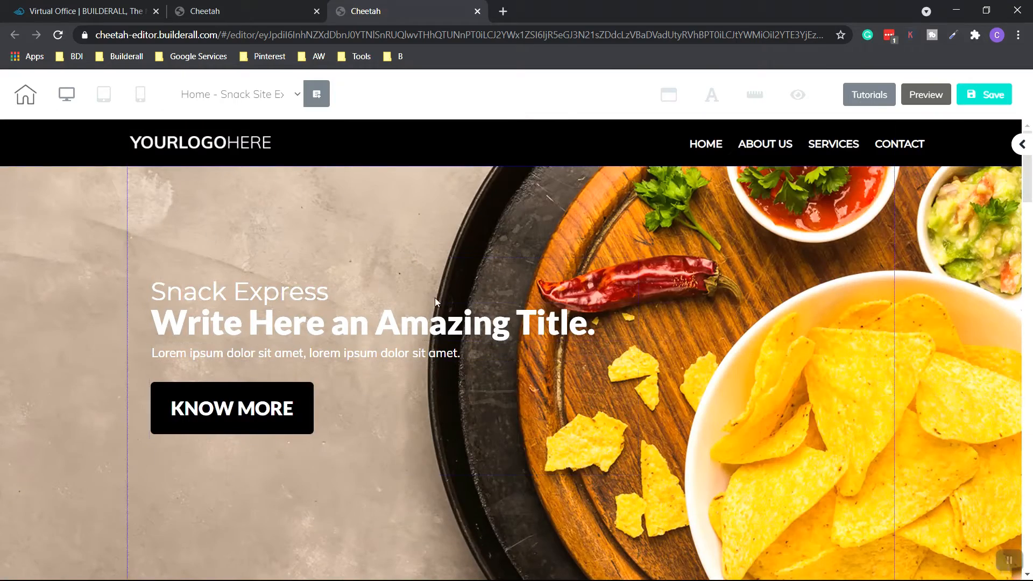
- Center the navigation menu in the header, and move it back toward the header's right end
left_click(722, 150)
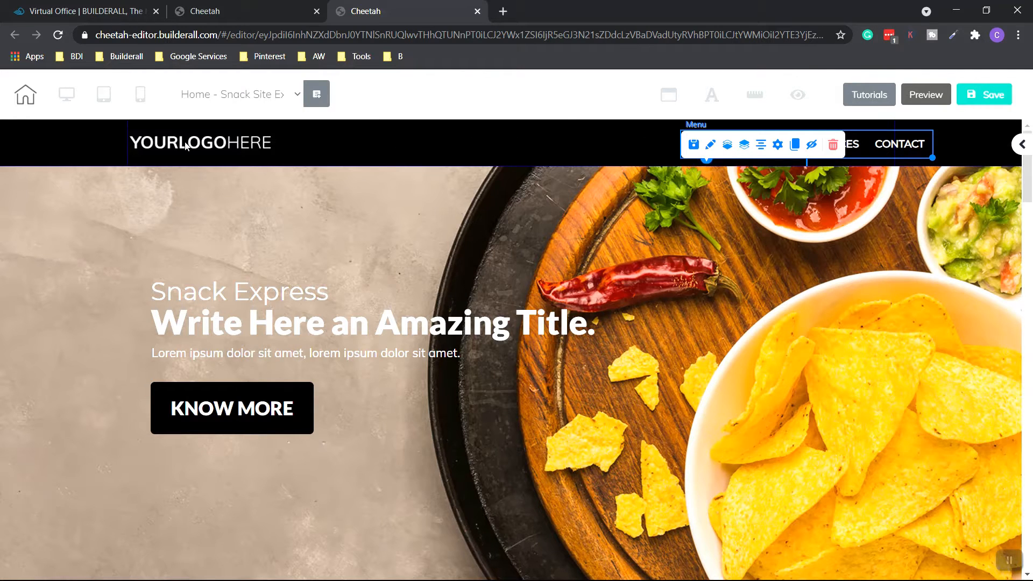
left_click(762, 145)
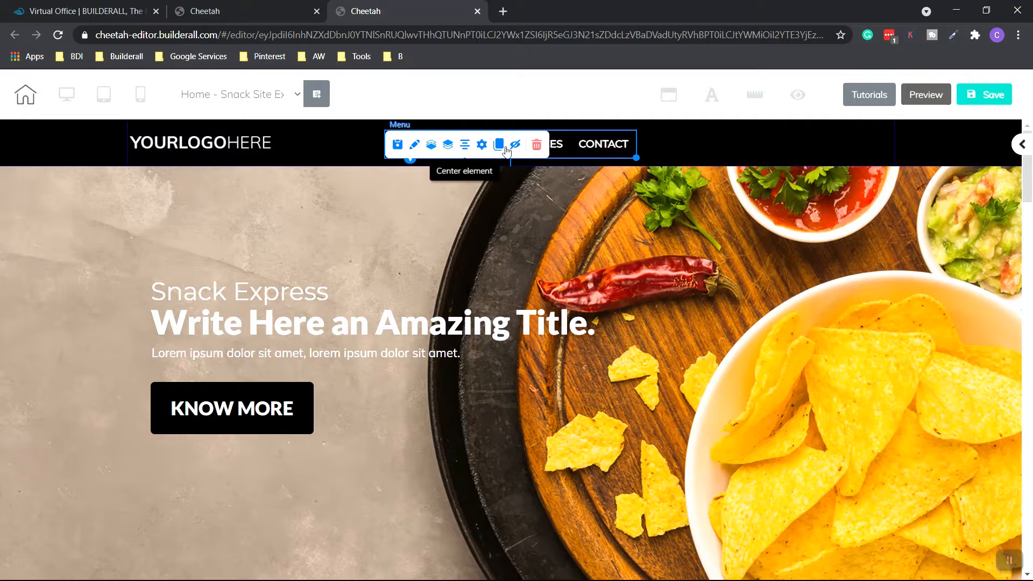
left_click_drag(603, 151, 849, 151)
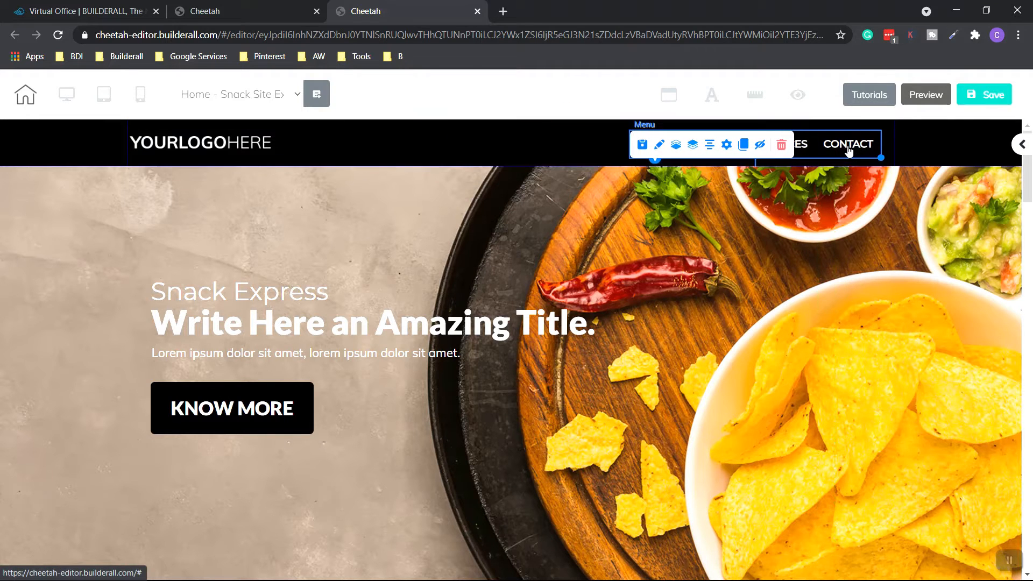
- Link the HOME menu item to the page "Home - Snack Site Express", opening in the same tab, after viewing the web URL option
left_click(725, 144)
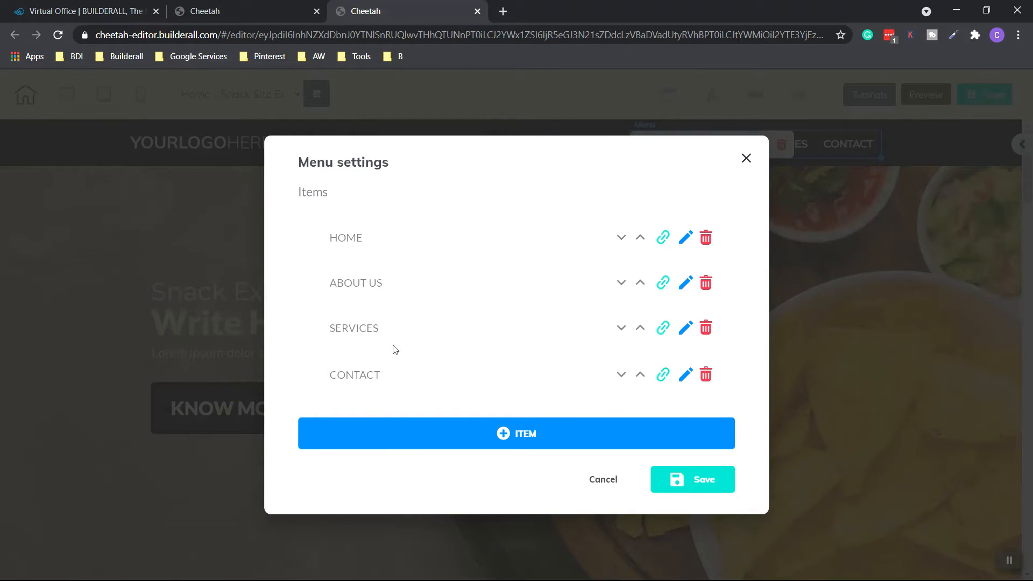
left_click(663, 239)
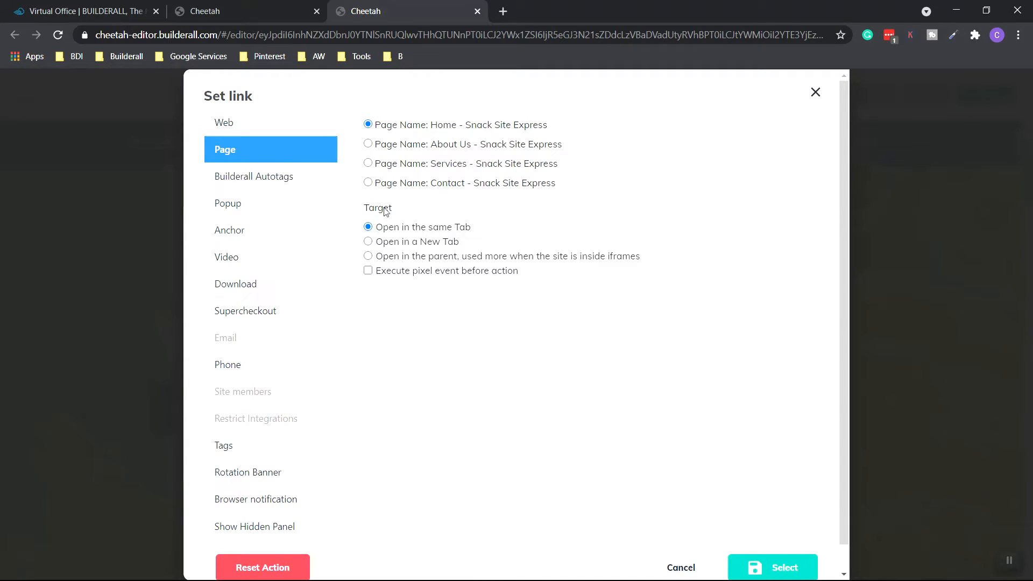
left_click(227, 128)
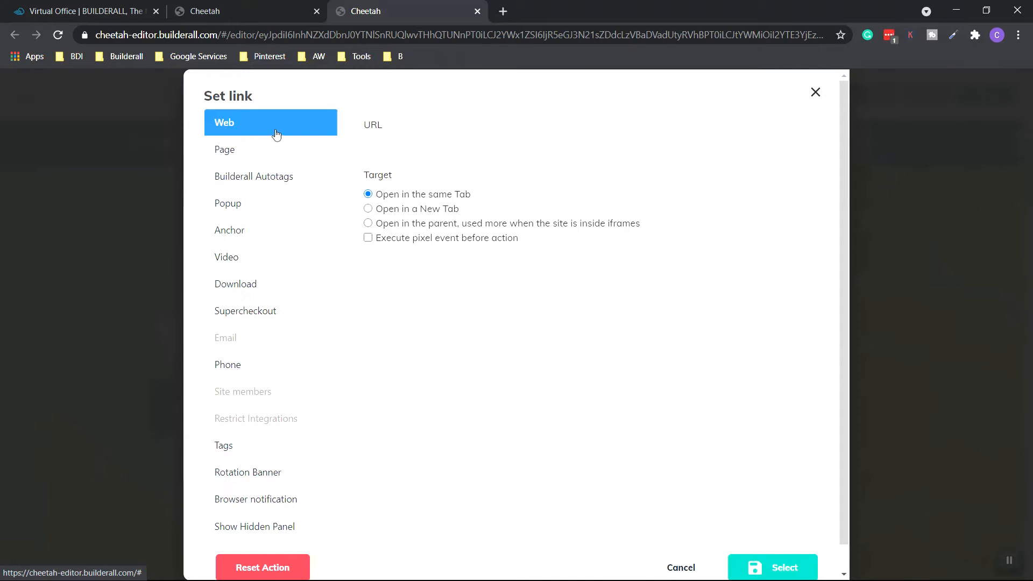
left_click(407, 145)
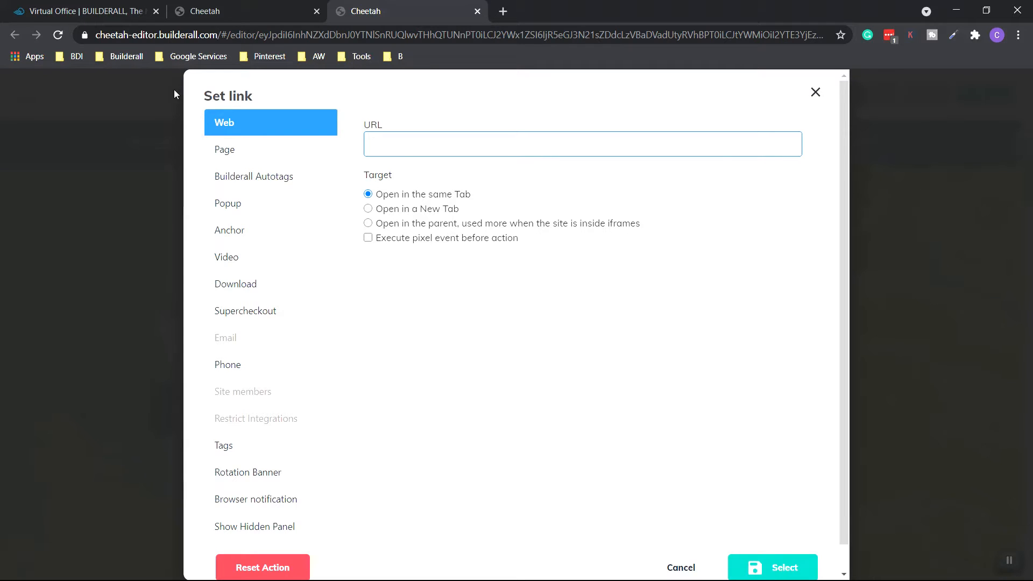
left_click(231, 145)
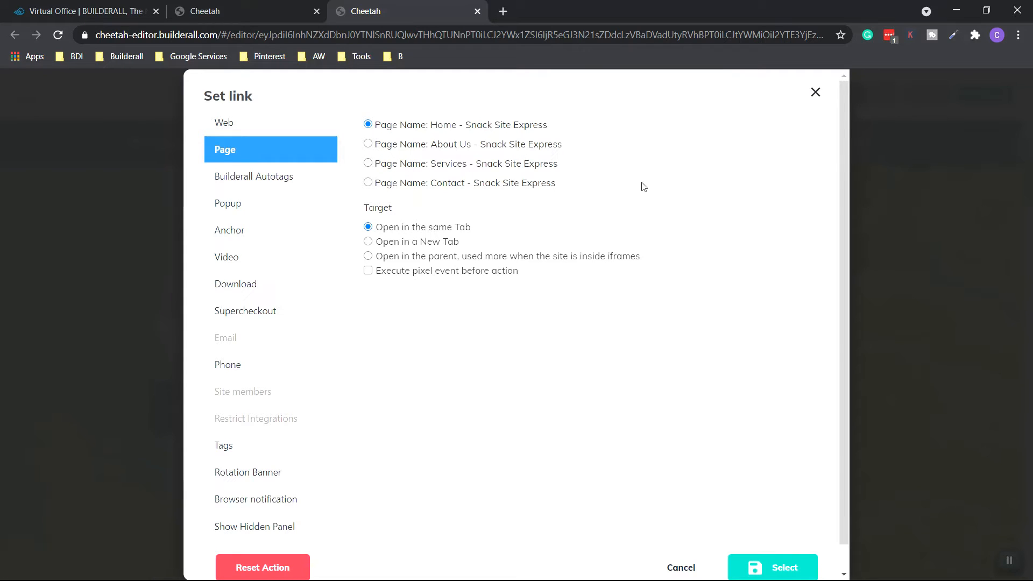
left_click(788, 567)
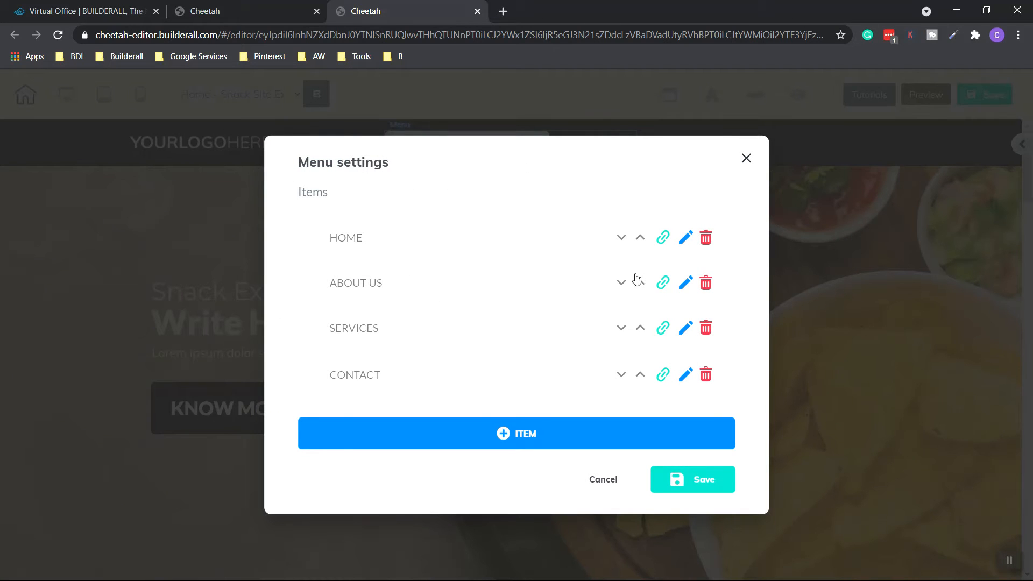
- Link the ABOUT US, SERVICES and CONTACT menu items to their matching site pages and save the menu settings
left_click(663, 282)
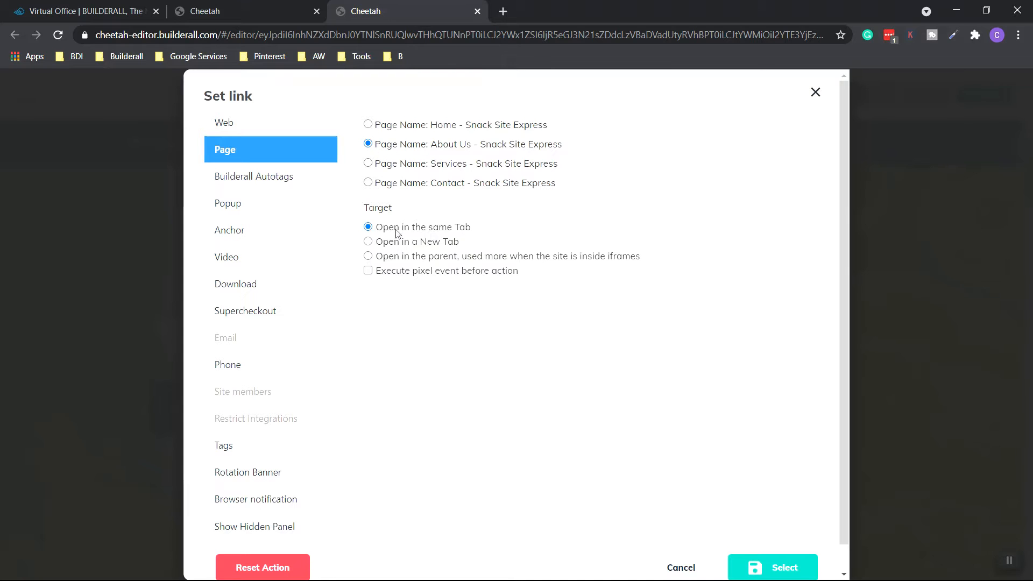
left_click(783, 563)
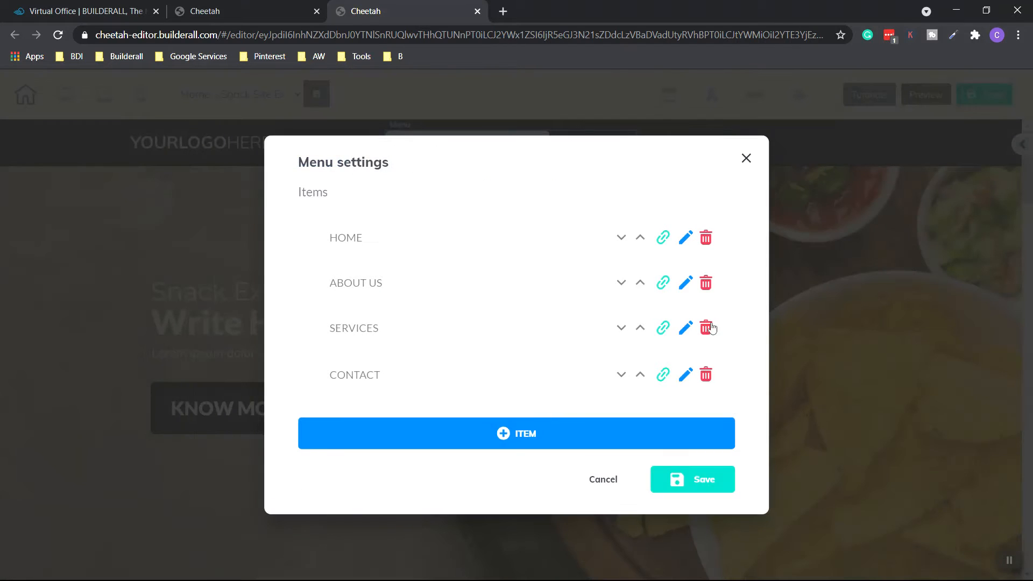
left_click(661, 328)
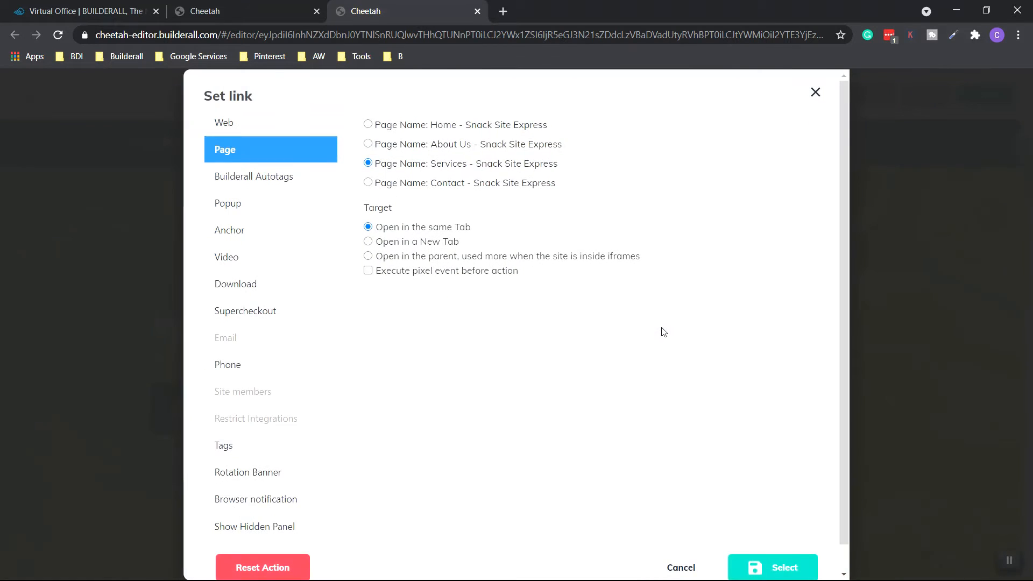
left_click(783, 563)
left_click(662, 373)
left_click(785, 563)
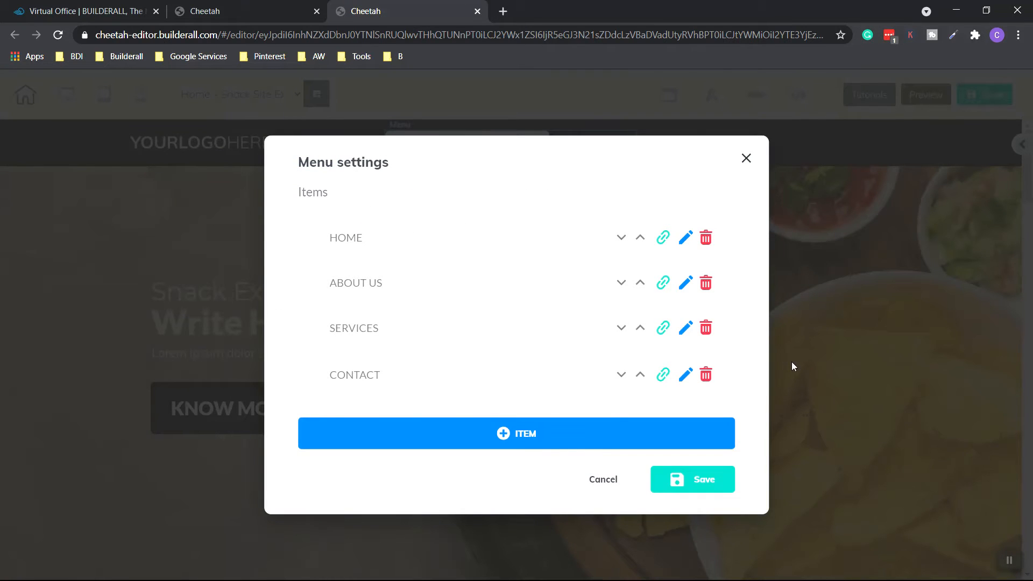
left_click(709, 488)
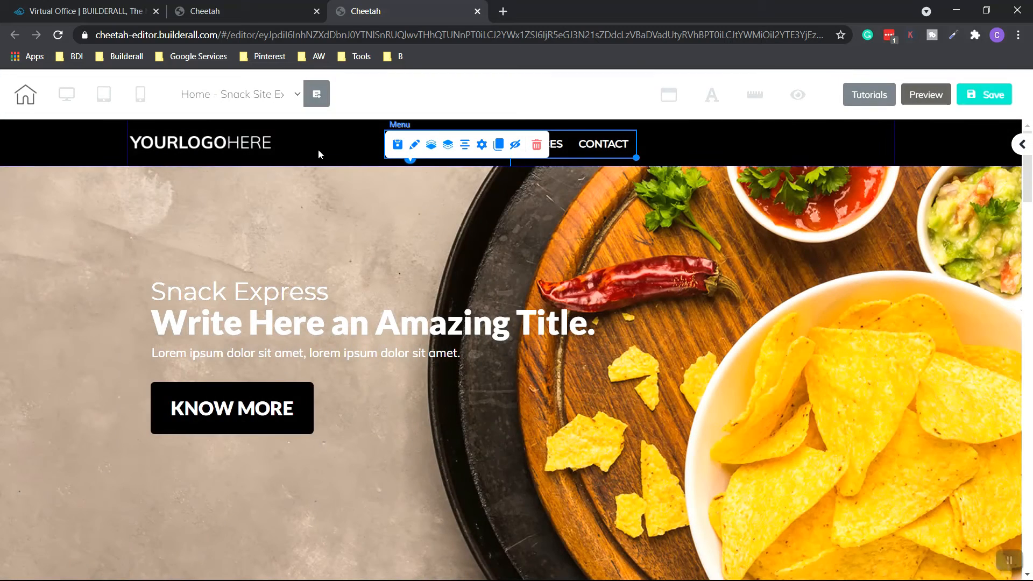
- Place the menu back at the header's right end and switch to the page overview of the My Restaurnt site
left_click_drag(625, 151, 643, 154)
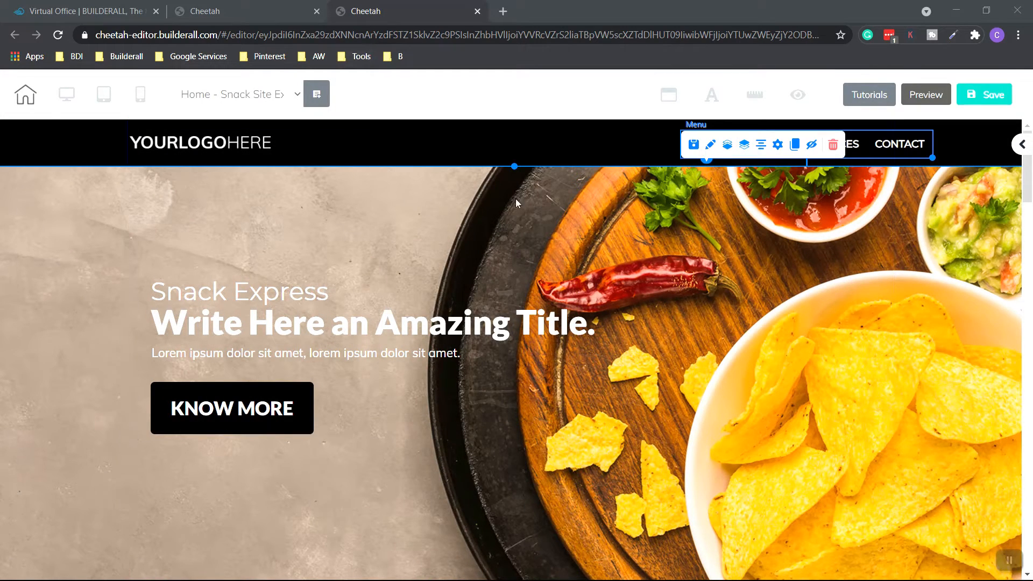
left_click(627, 162)
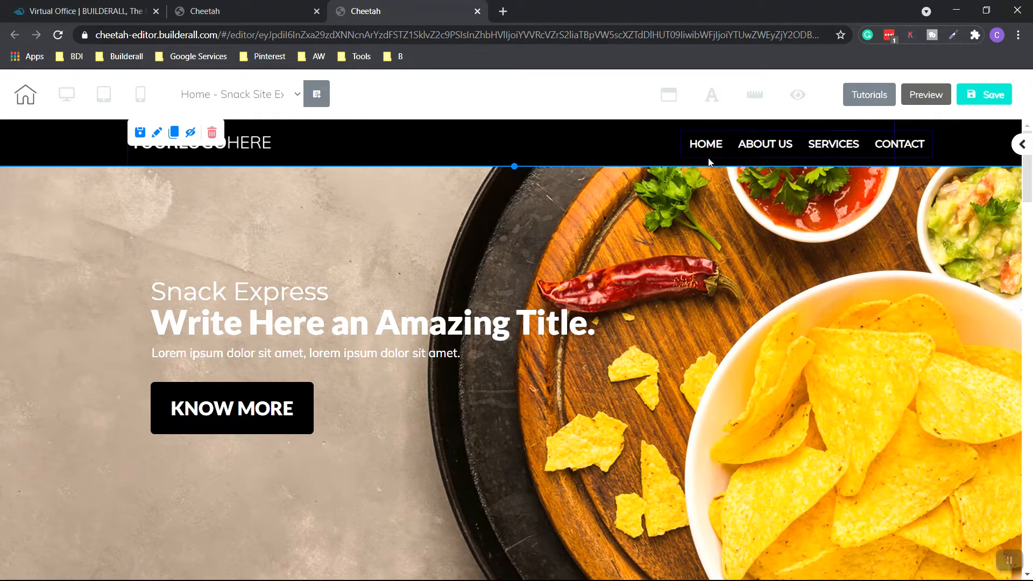
left_click(267, 12)
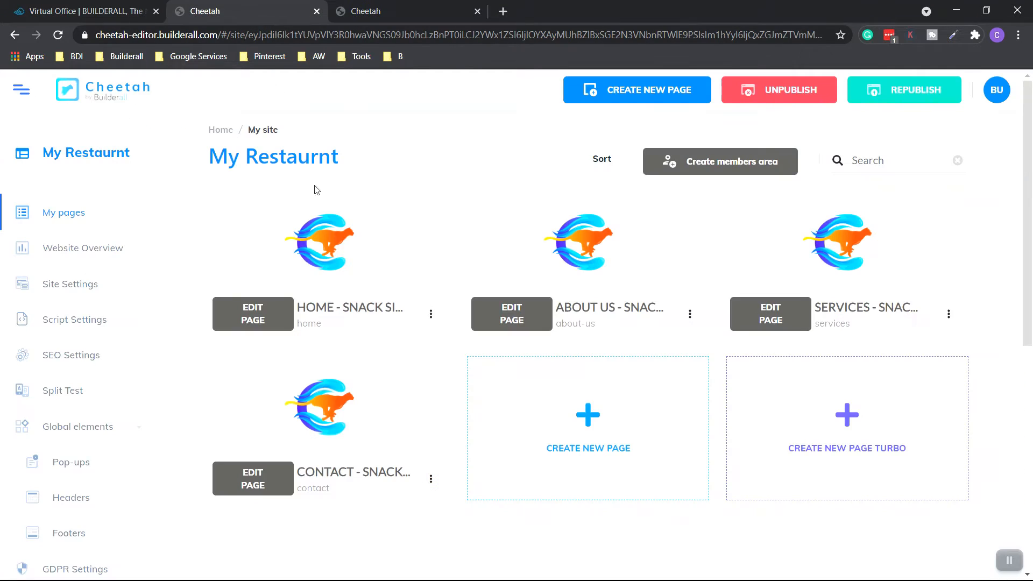
- Open the live website version of the Home page and close the old editor tab, confirming to leave it
left_click(431, 316)
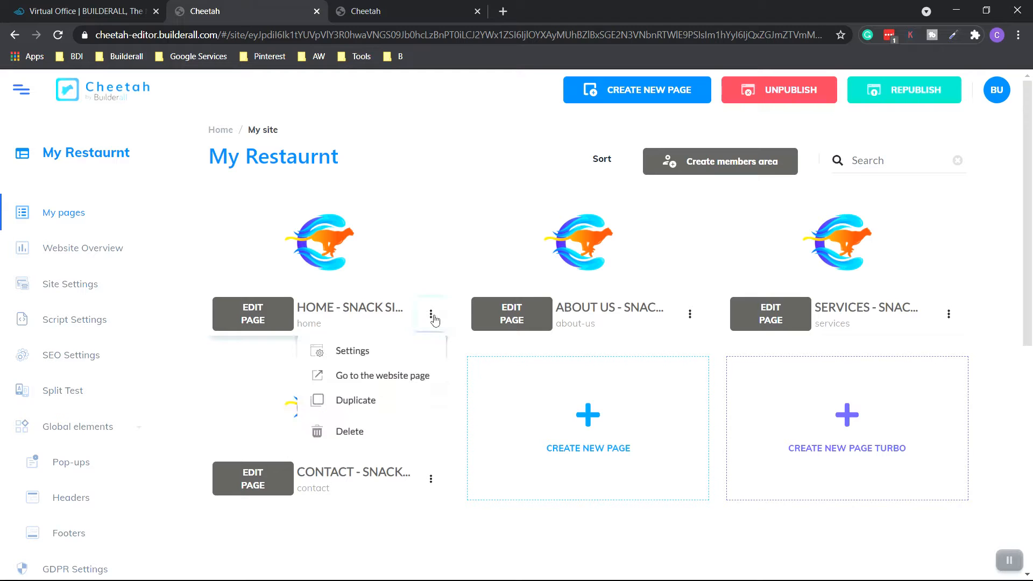
left_click(401, 383)
left_click(638, 12)
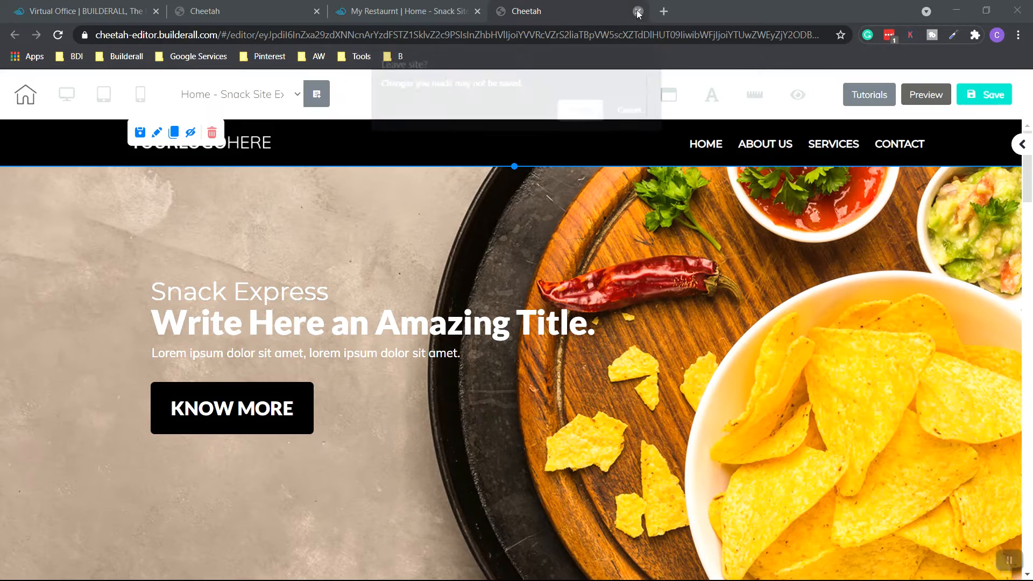
left_click(580, 110)
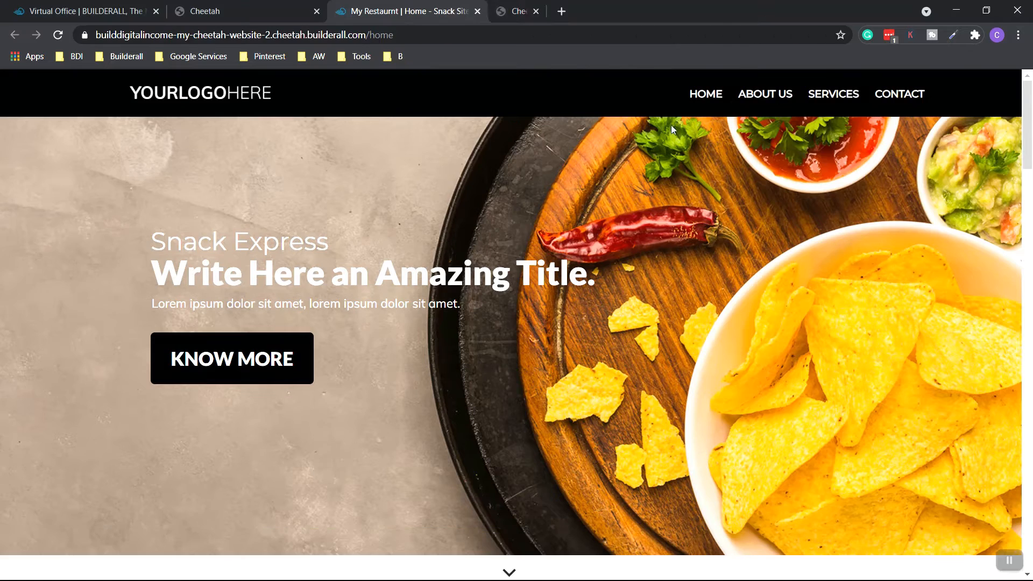
- Test the published site's HOME, ABOUT US, SERVICES and CONTACT menu links, choosing English in the translation prompt
left_click(715, 100)
left_click(758, 102)
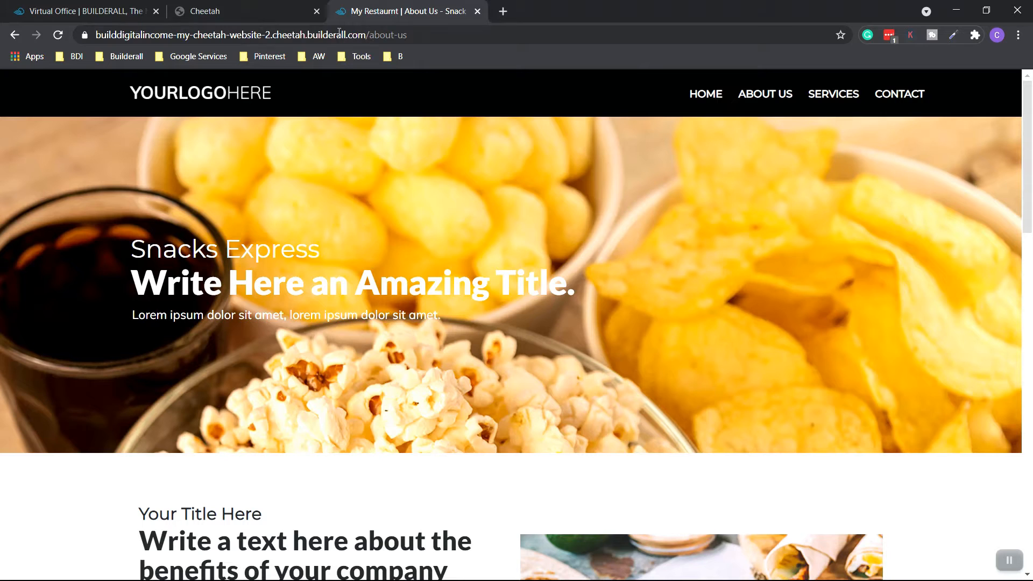
left_click(839, 100)
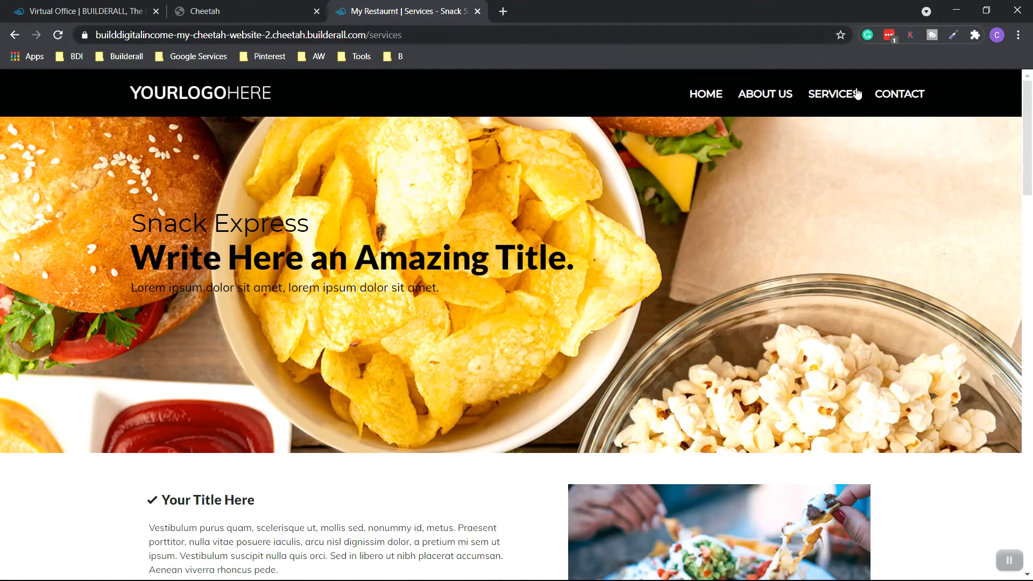
left_click(897, 99)
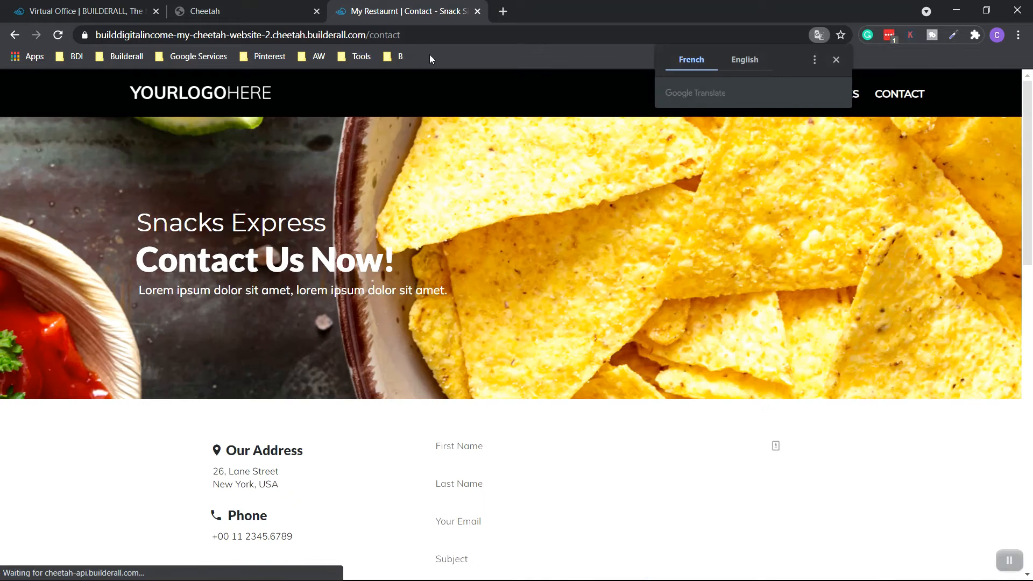
left_click(753, 64)
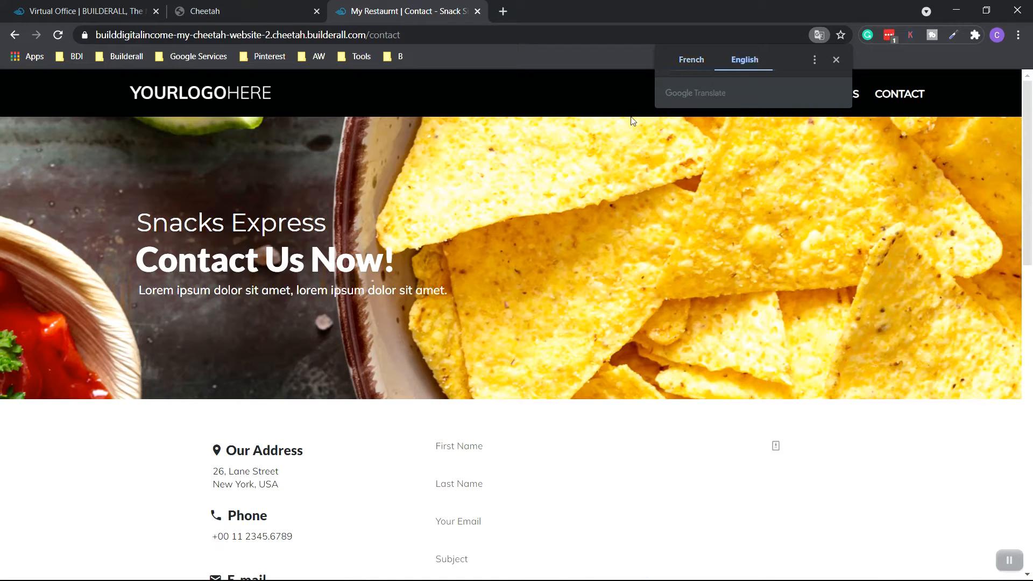
- Close the published site, reopen the Home page in the editor and close the page overview tab
left_click(477, 11)
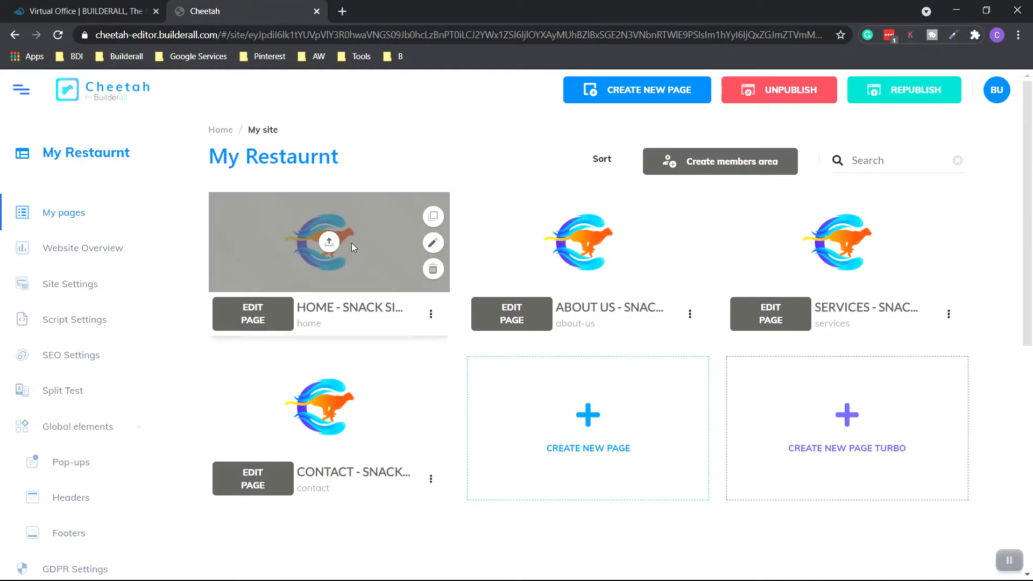
left_click(248, 322)
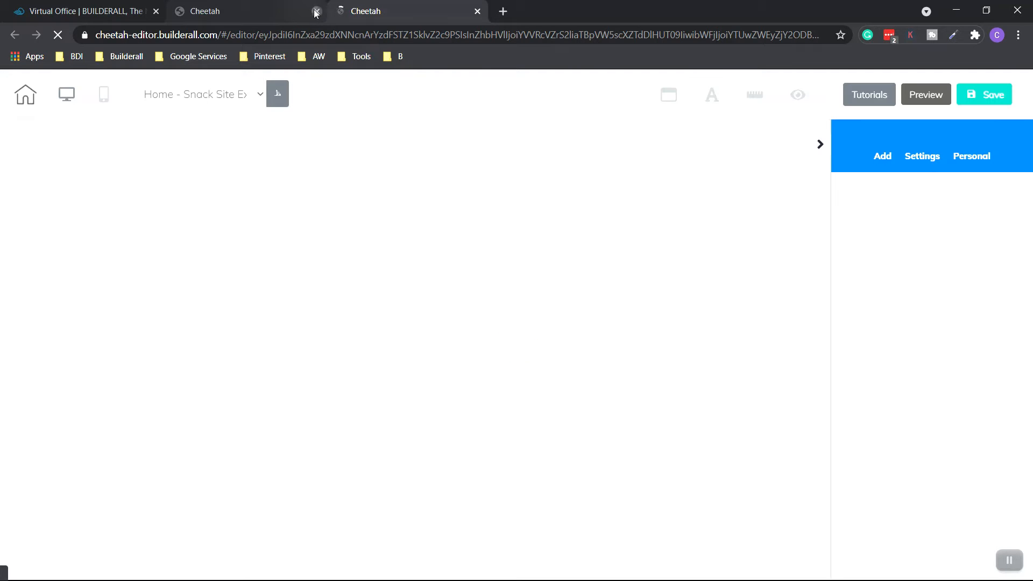
left_click(316, 12)
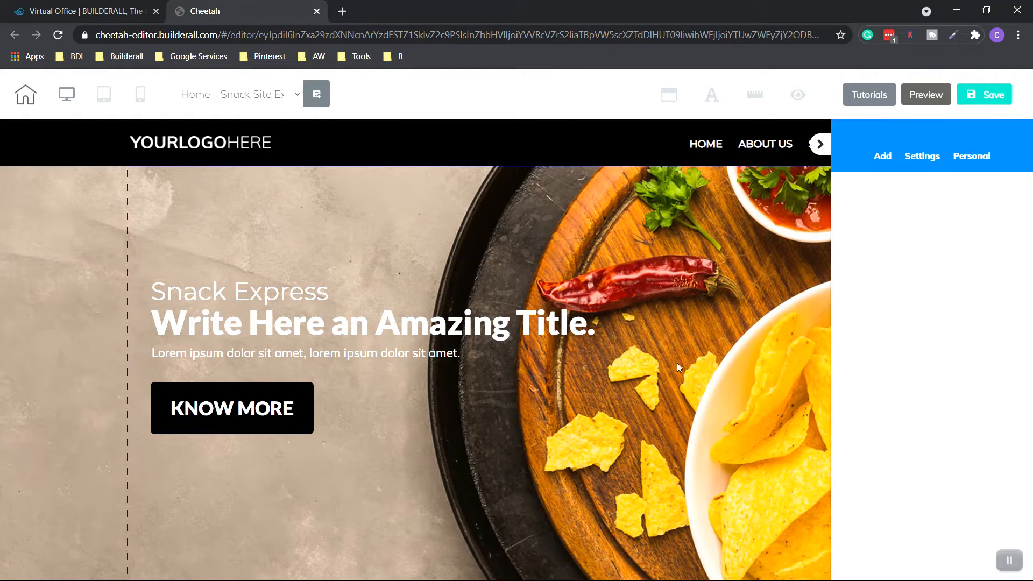
- Replace the "Snack Express" text above the hero title with "My Restaurant"
left_click(263, 297)
left_click_drag(329, 293, 162, 294)
left_click(328, 295)
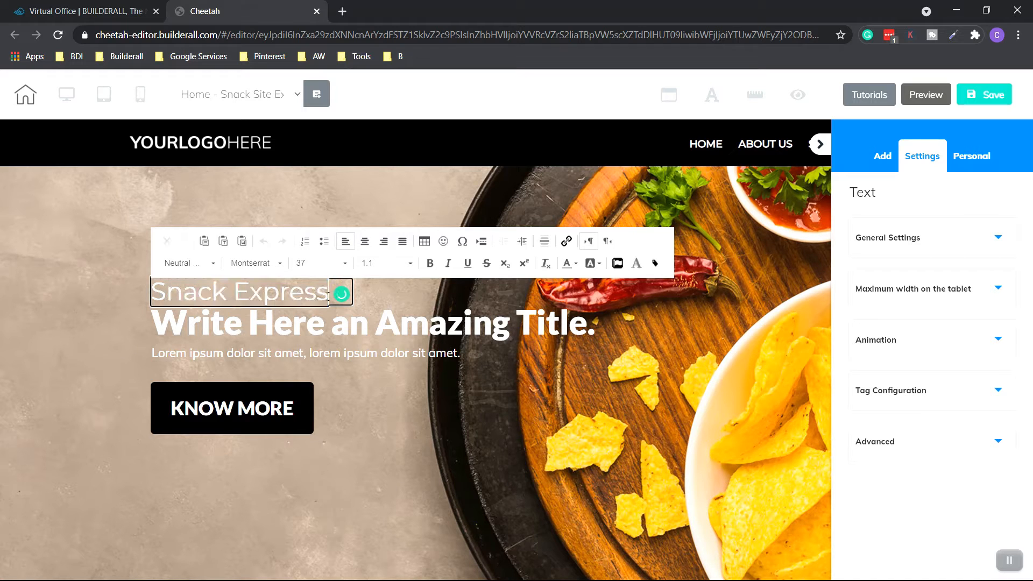
key("BackSpace")
key("BackSpace")
key("BackSpace")
key("BackSpace")
key("BackSpace")
key("BackSpace")
key("BackSpace")
key("BackSpace")
key("BackSpace")
key("BackSpace")
key("BackSpace")
key("BackSpace")
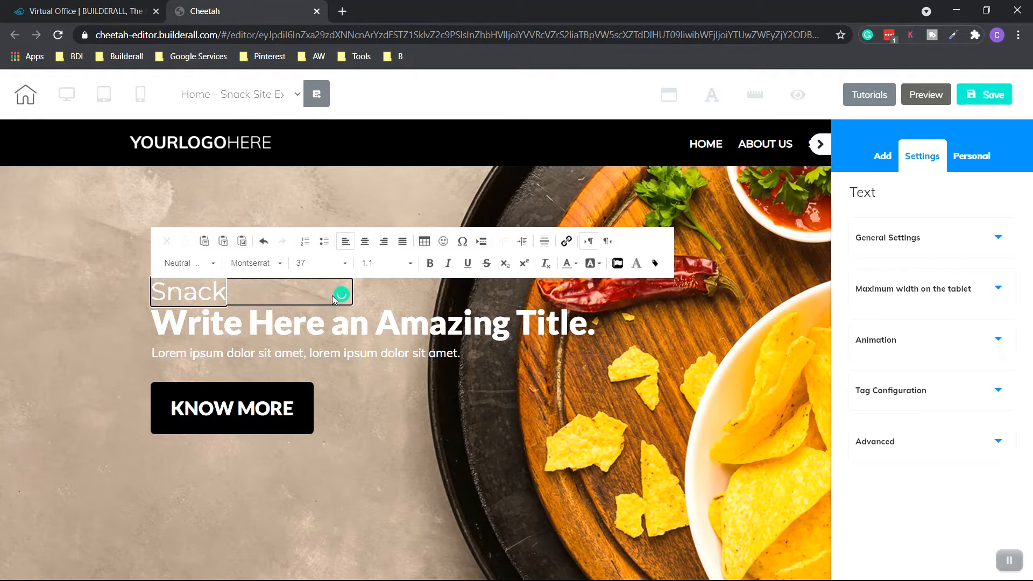
key("BackSpace")
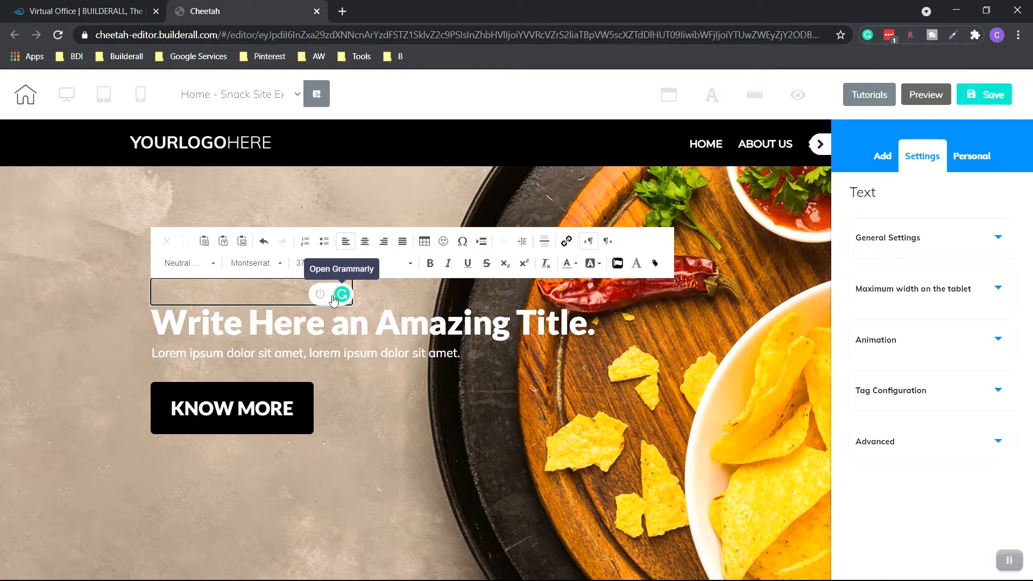
type("M")
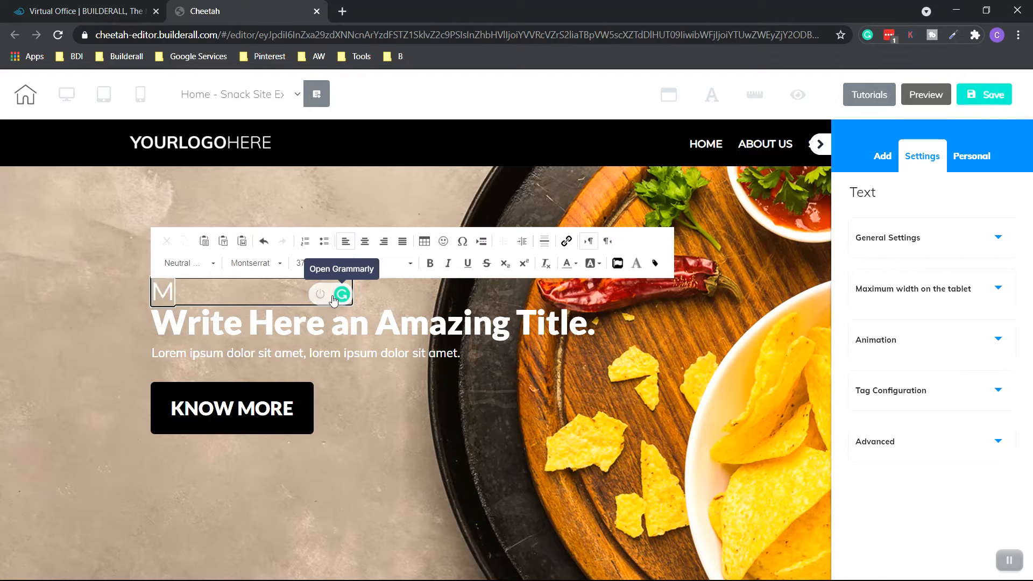
type("y Restaurant")
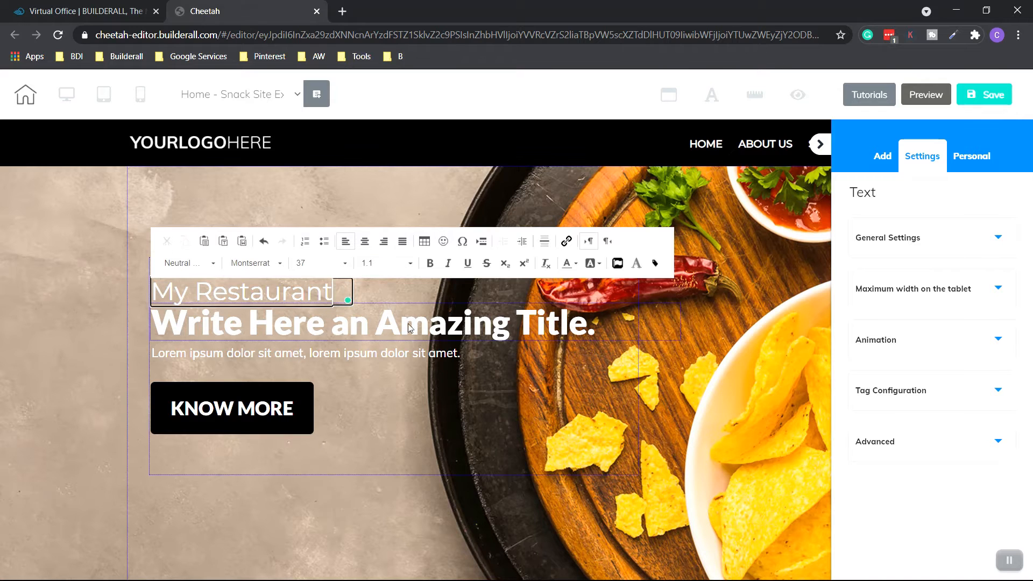
left_click(343, 310)
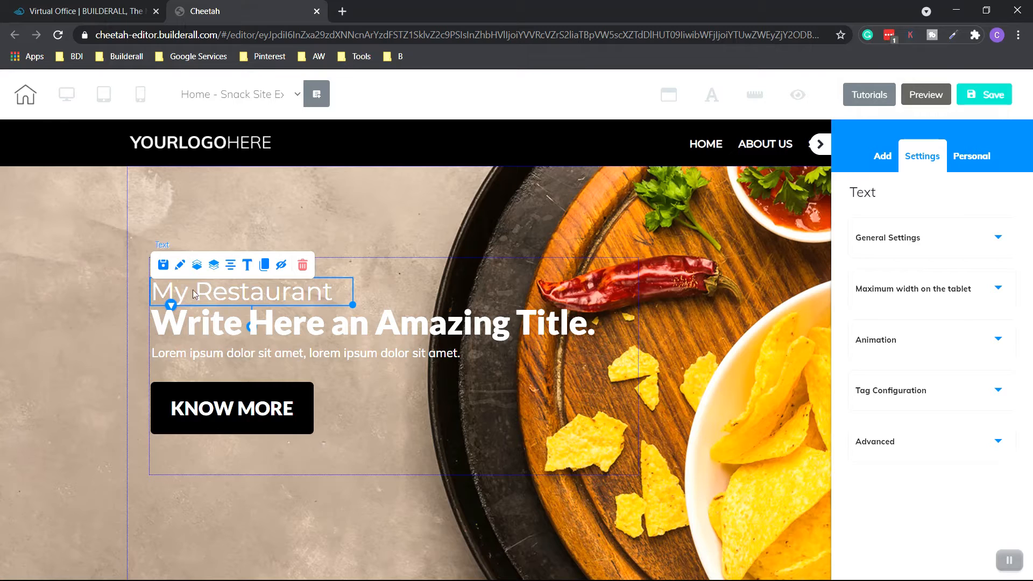
- Delete the "My Restaurant" text element above the hero title and confirm the deletion
left_click(295, 315)
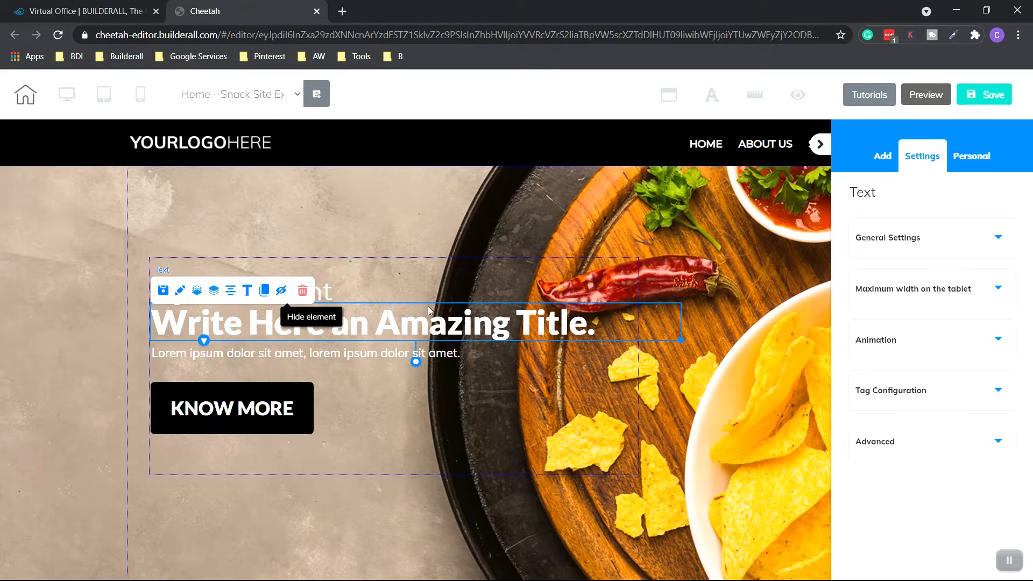
left_click(329, 292)
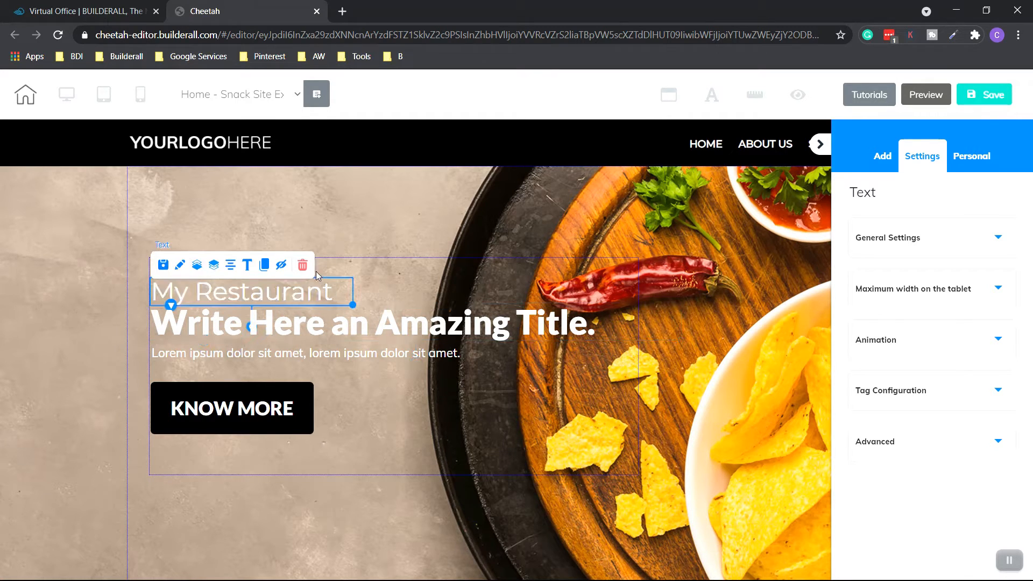
left_click(303, 266)
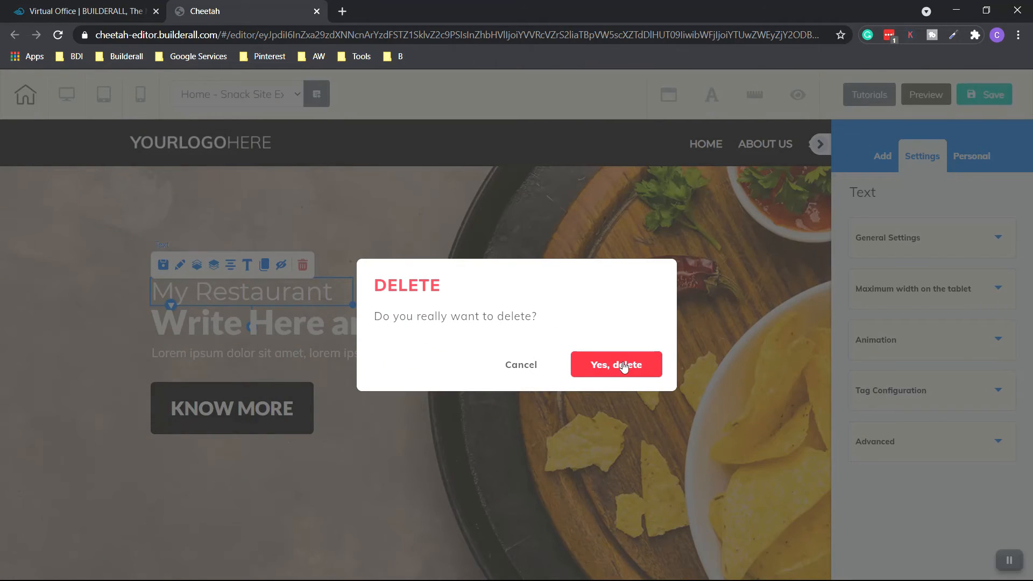
left_click(624, 365)
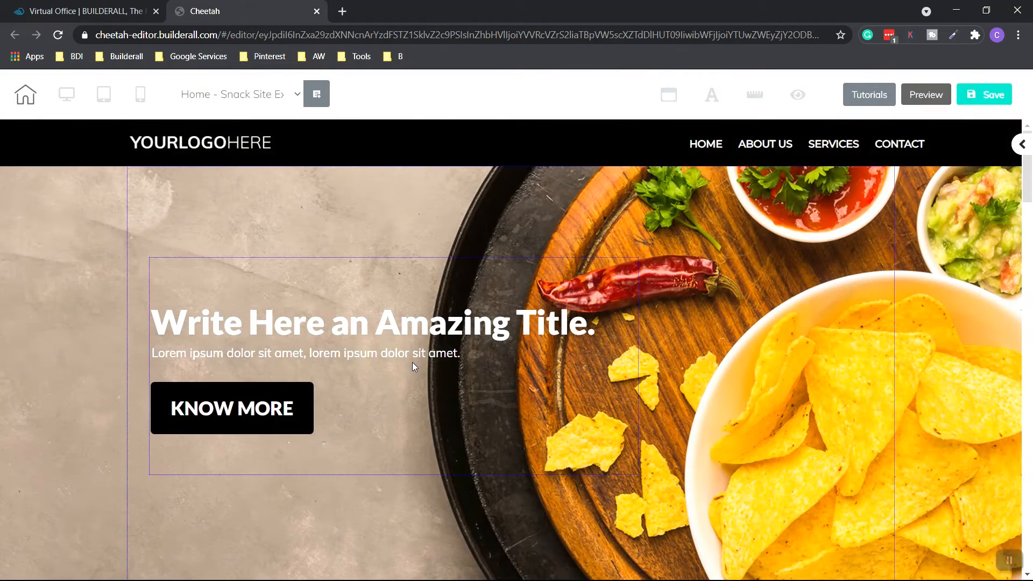
left_click(296, 327)
left_click(296, 327)
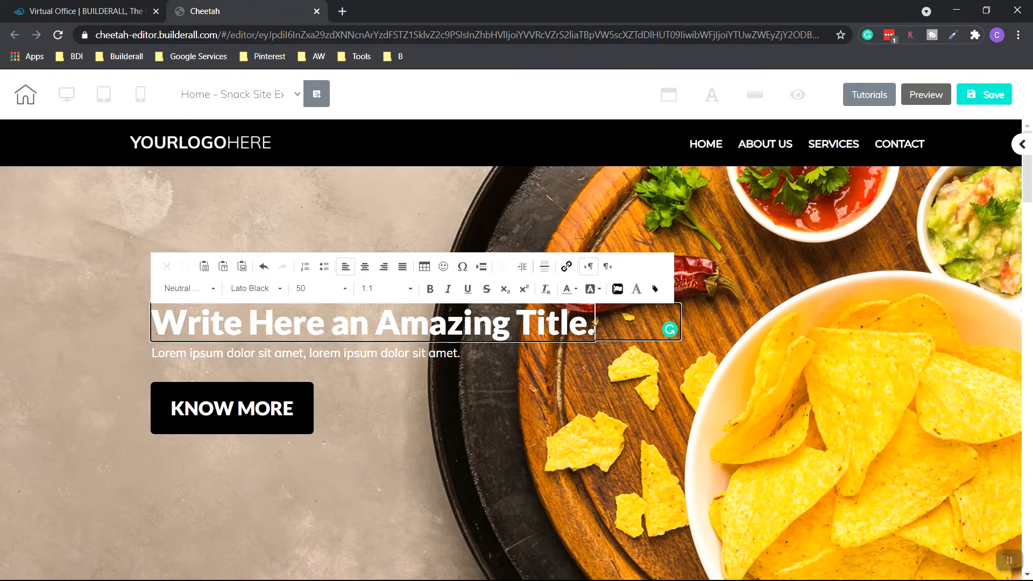
left_click_drag(593, 331, 156, 314)
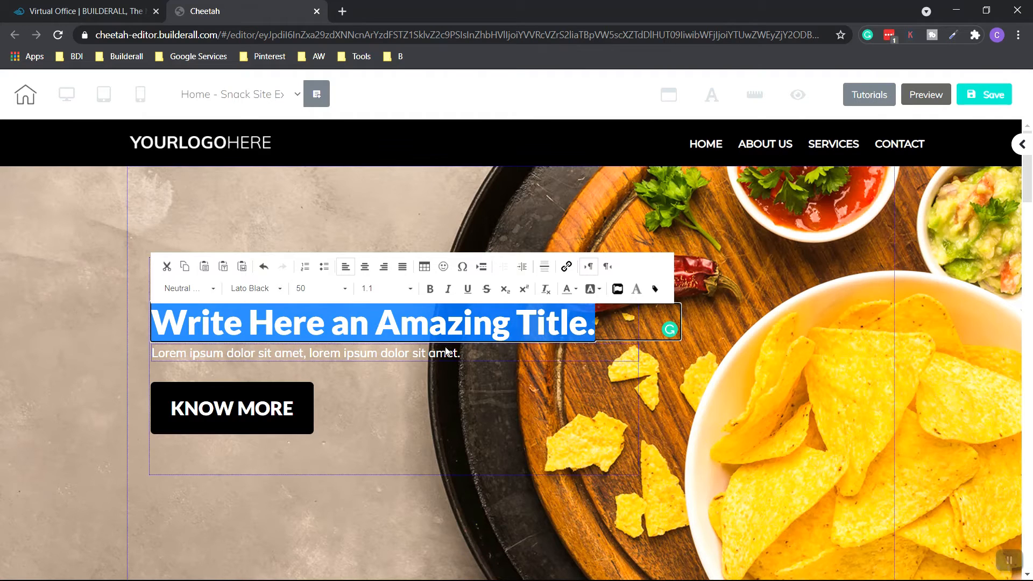
left_click(706, 373)
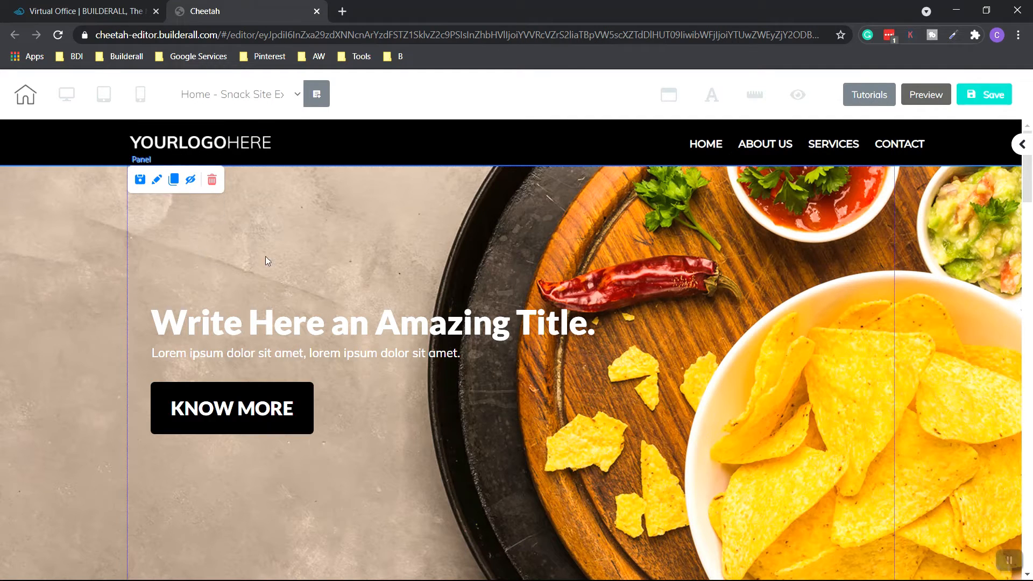
- Look over the advantages section below the hero and view the hero panel's edit options
scroll(377, 411, "down", 10)
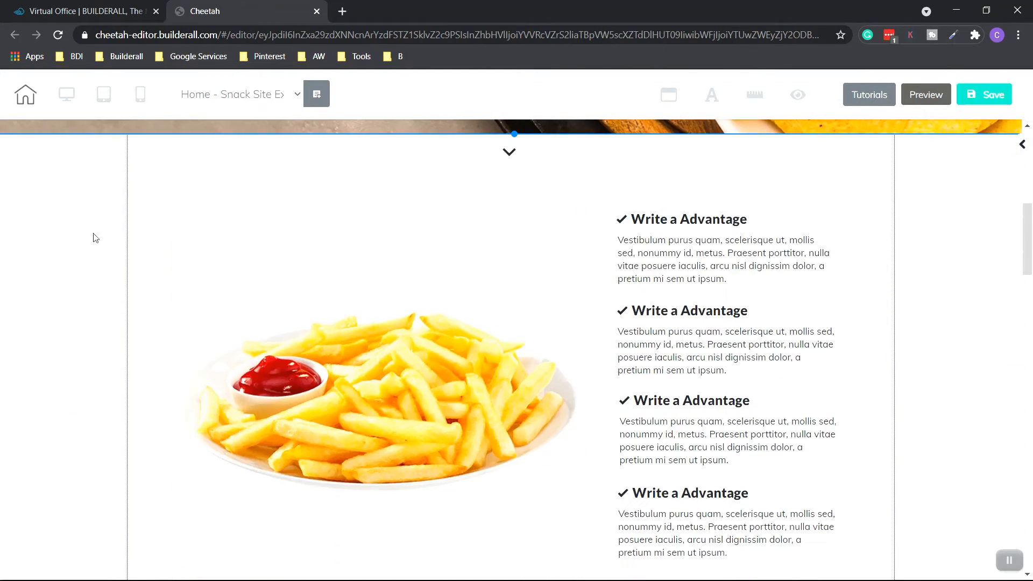
scroll(445, 293, "down", 8)
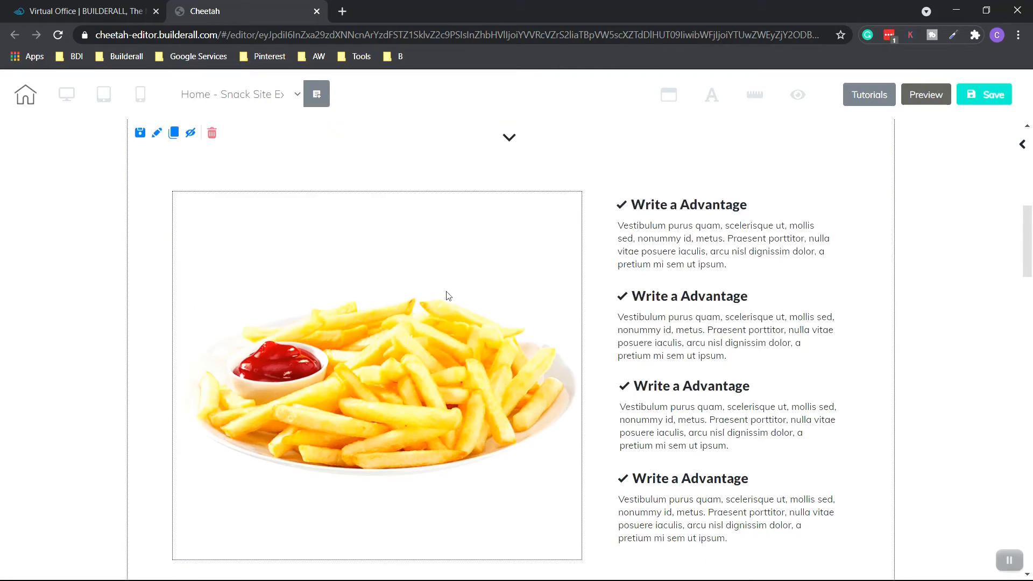
scroll(445, 294, "up", 15)
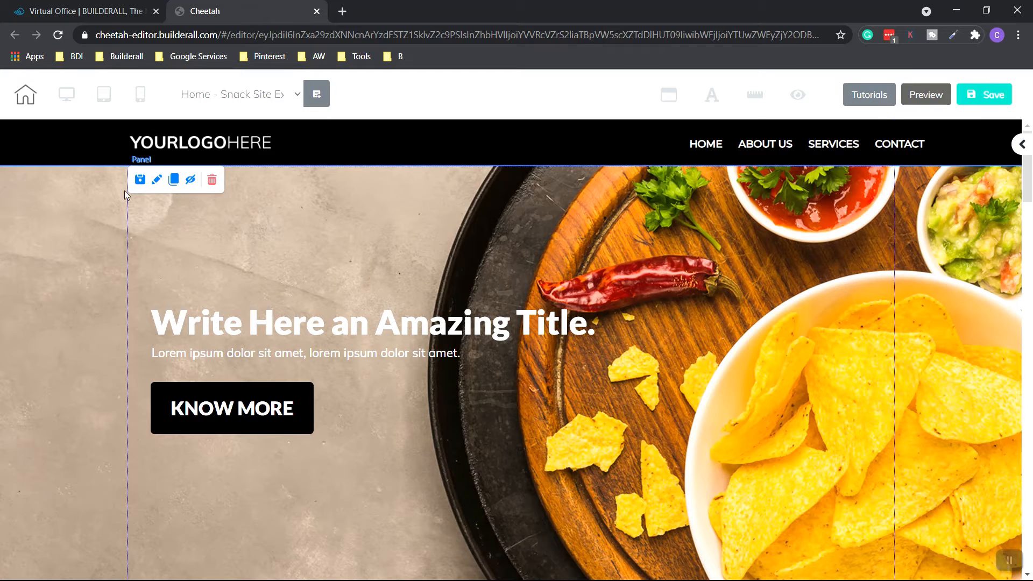
left_click(158, 182)
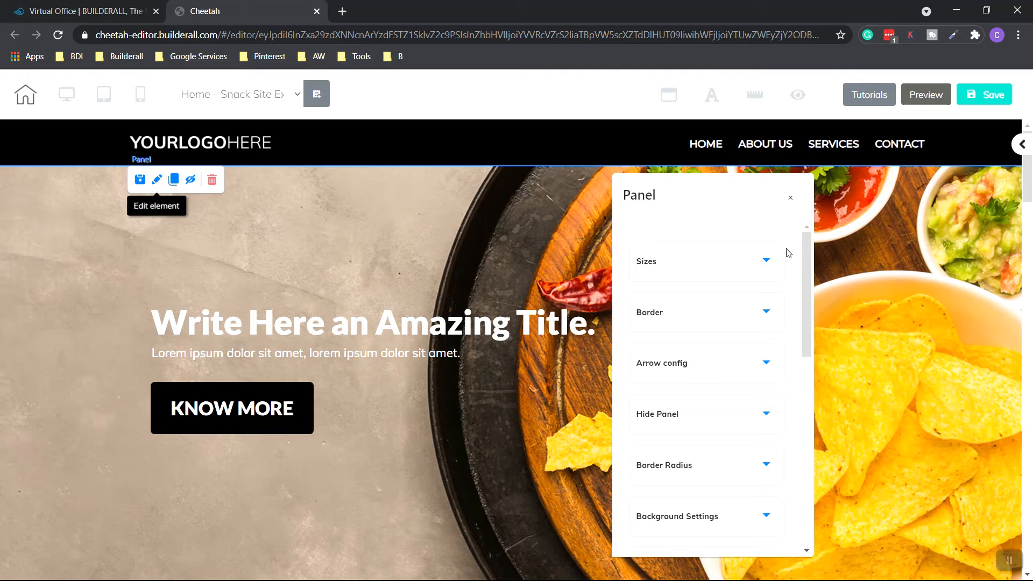
left_click(790, 200)
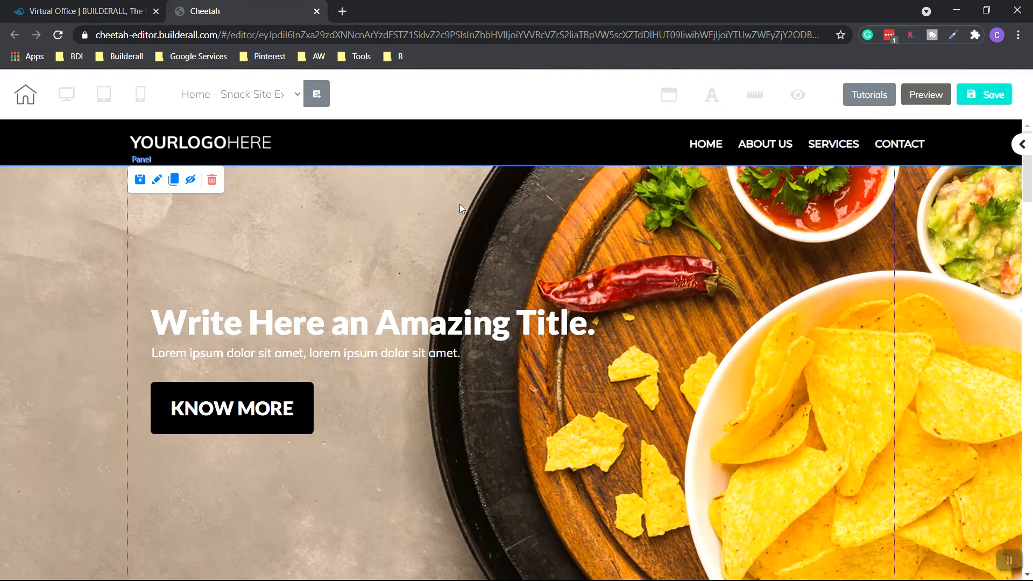
- Examine the hero panel's settings for border, arrow effect, panel hiding and background
left_click(1017, 149)
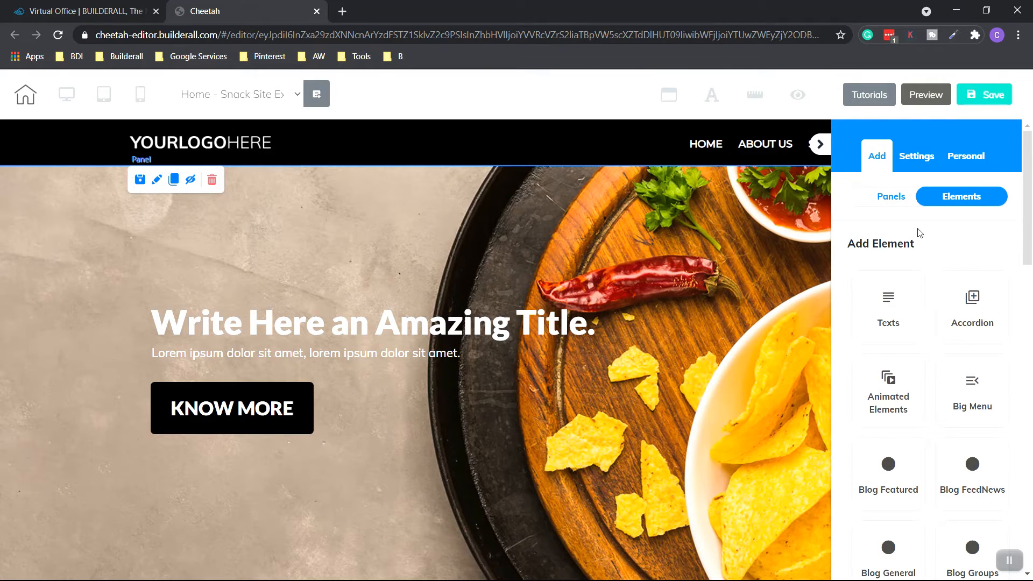
left_click(914, 162)
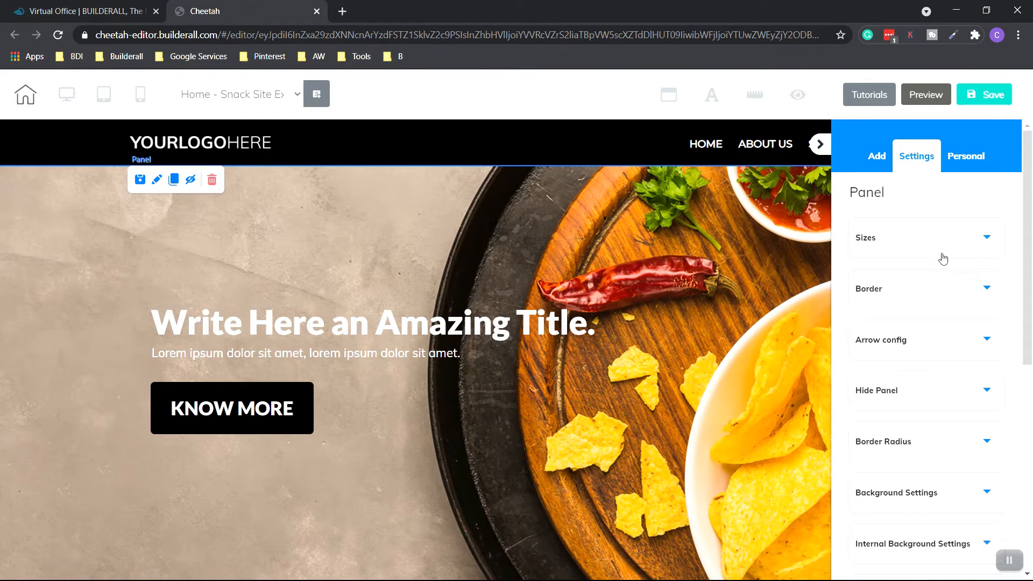
left_click(937, 290)
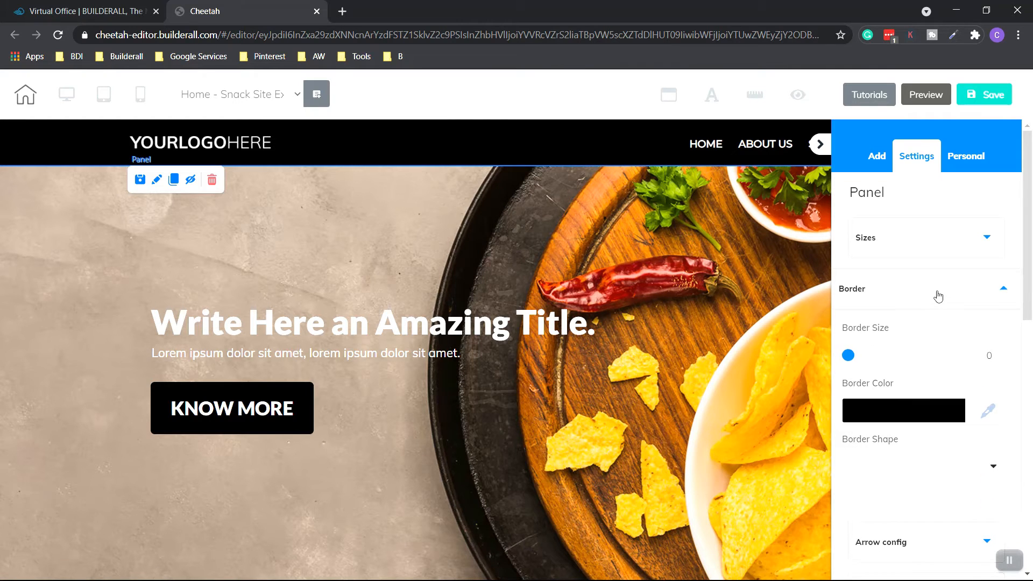
left_click(911, 293)
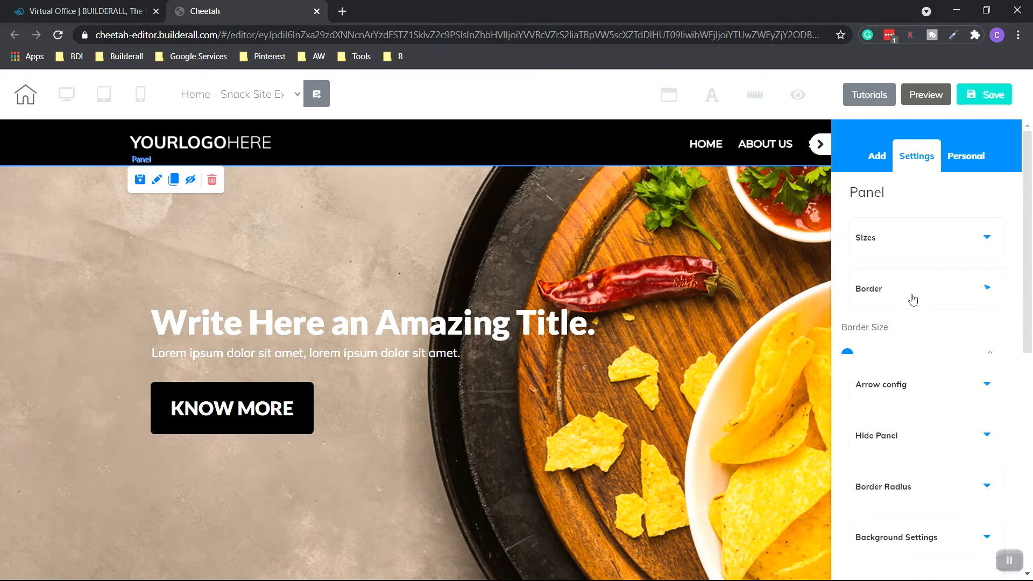
scroll(911, 298, "down", 3)
left_click(922, 218)
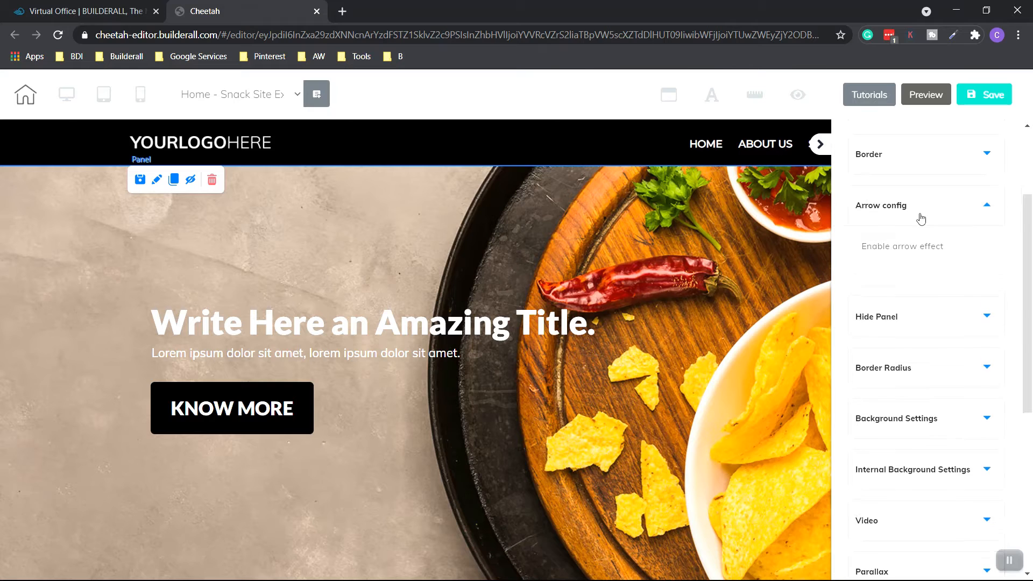
left_click(920, 218)
left_click(912, 258)
left_click(912, 260)
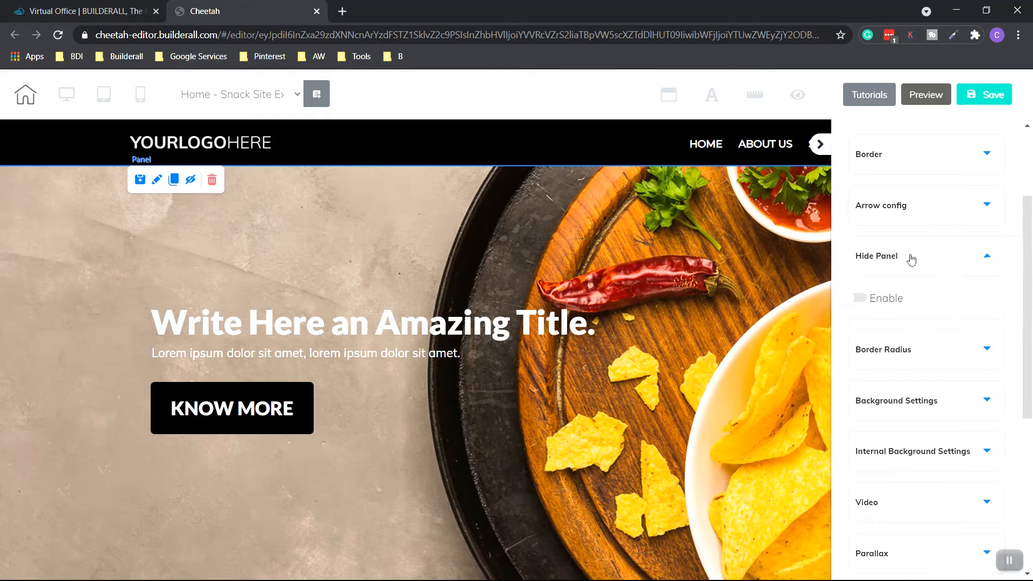
left_click(921, 360)
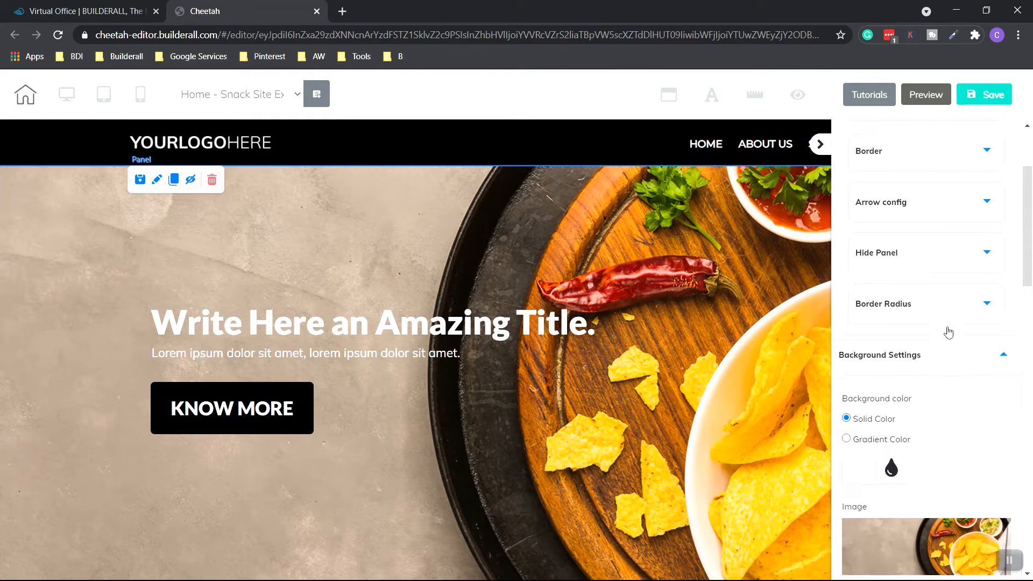
- Replace the hero panel's background image with the travel website first fold banner from the user files
scroll(946, 330, "down", 3)
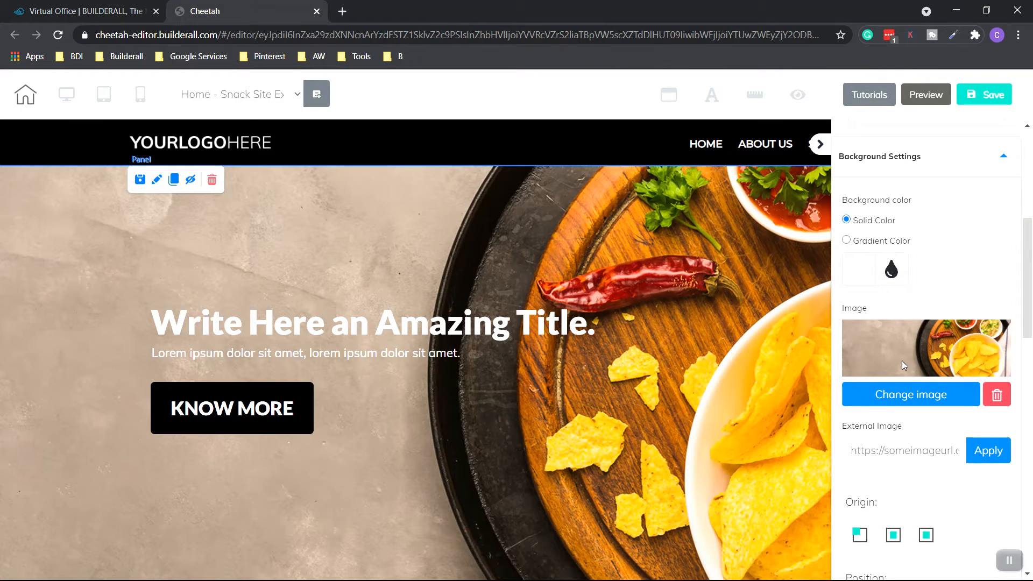
left_click(931, 393)
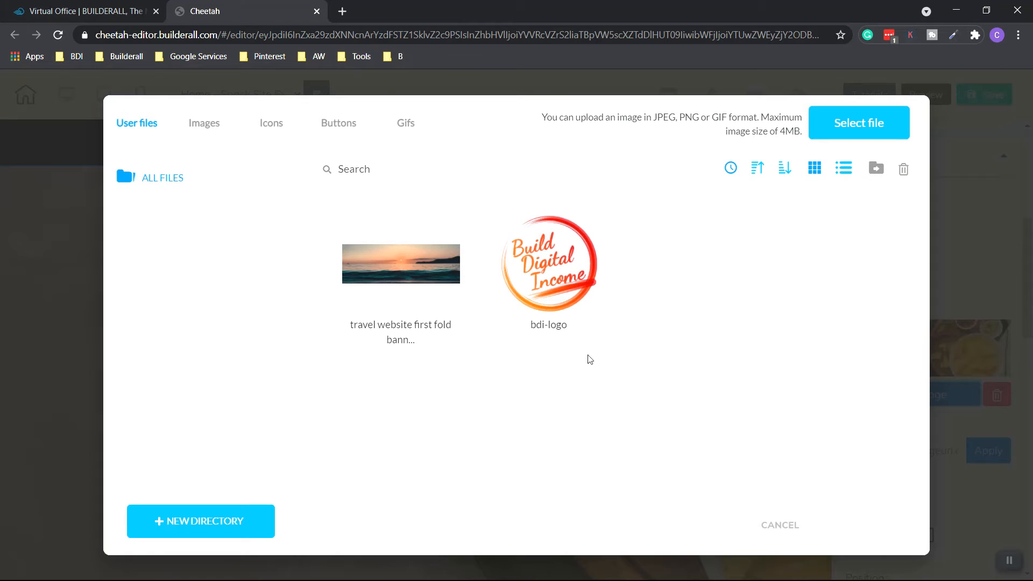
left_click(415, 292)
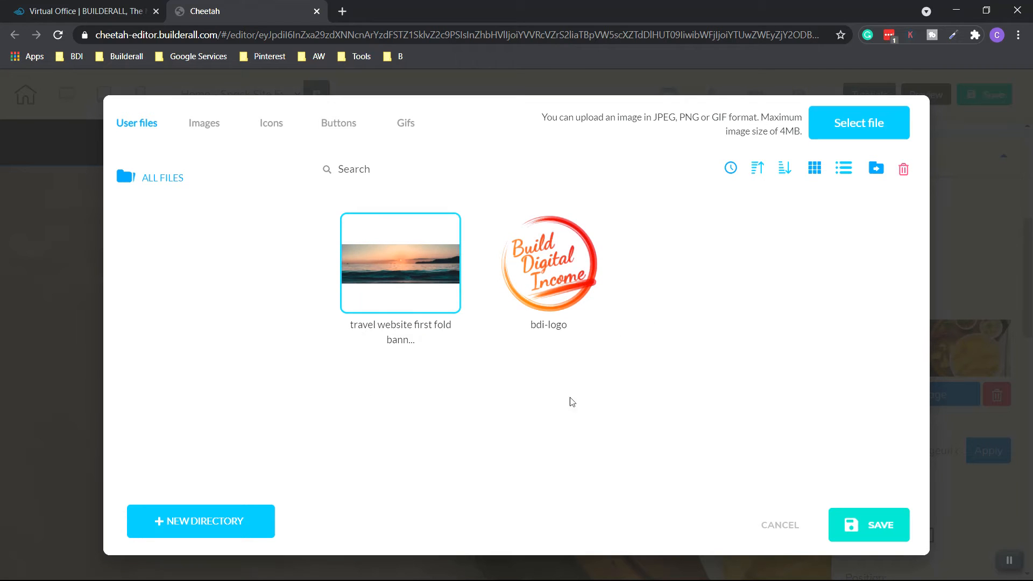
left_click(886, 530)
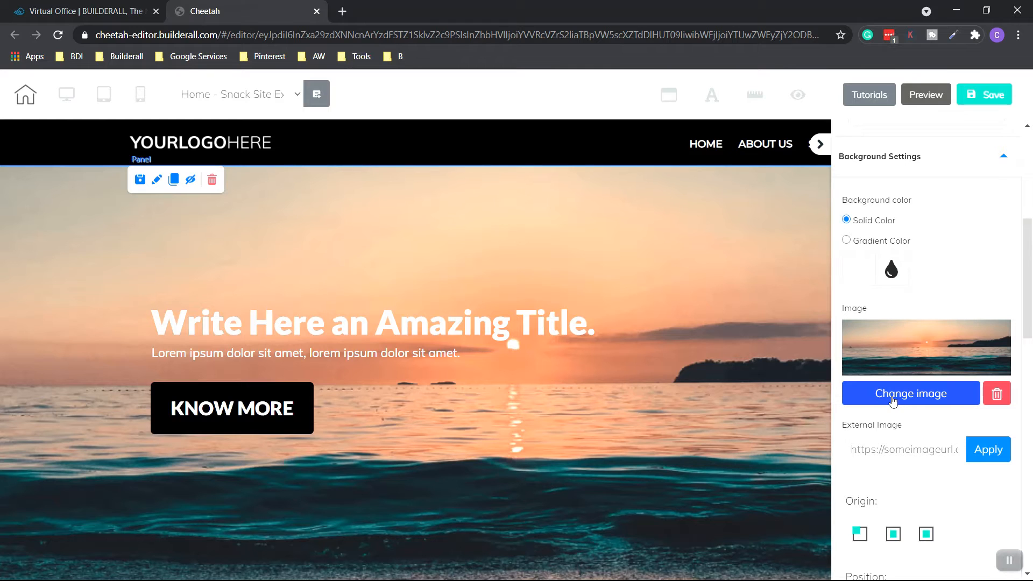
- Apply the travel website banner to the hero background again, and revisit the image library without choosing anything
left_click(886, 398)
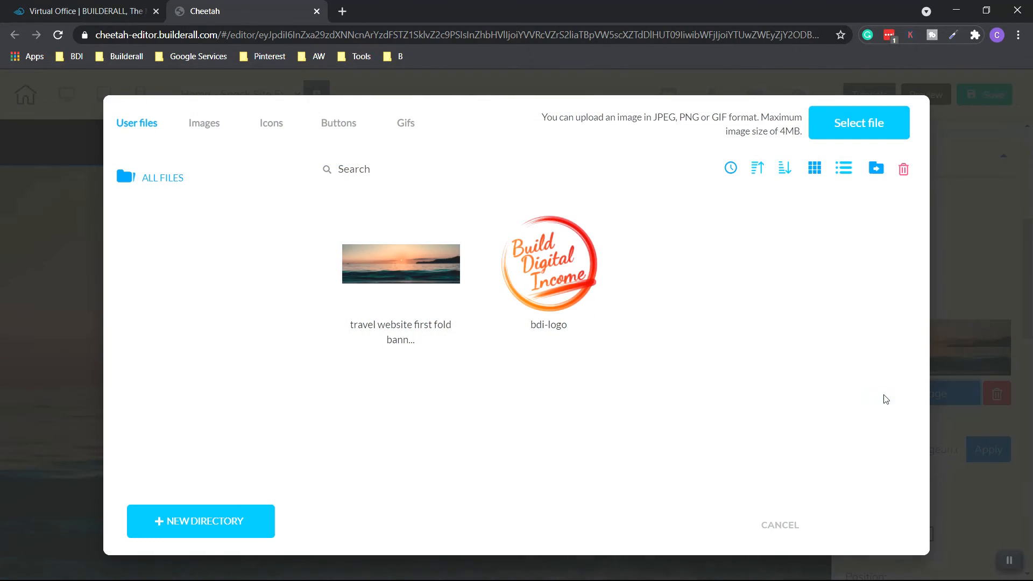
left_click(385, 290)
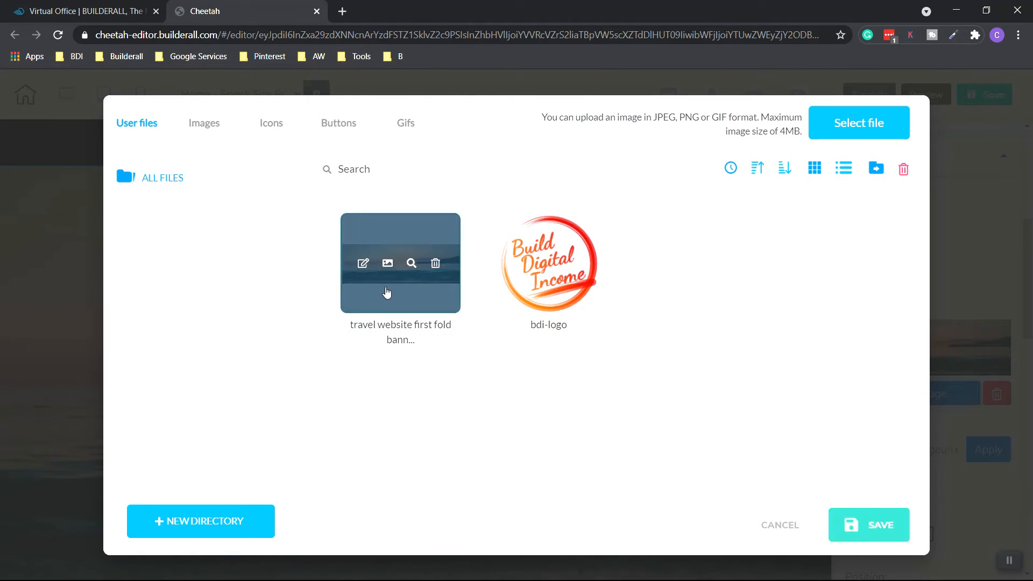
left_click(873, 530)
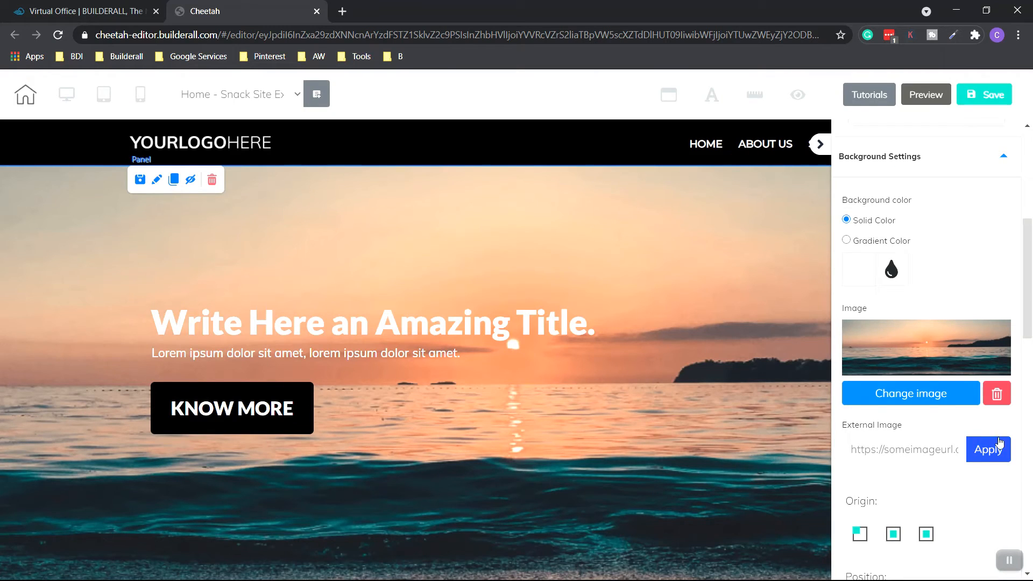
left_click(915, 397)
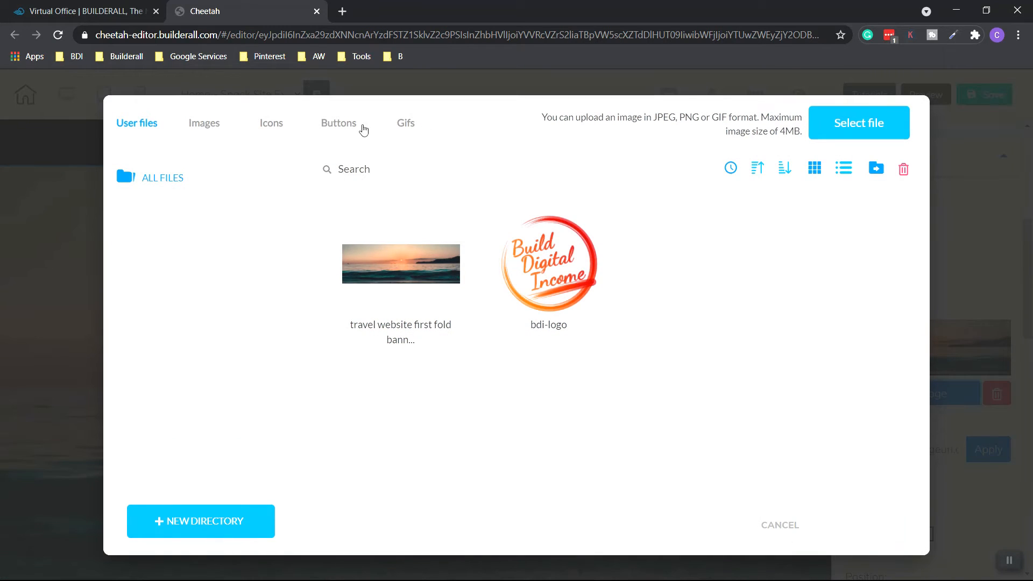
left_click(775, 525)
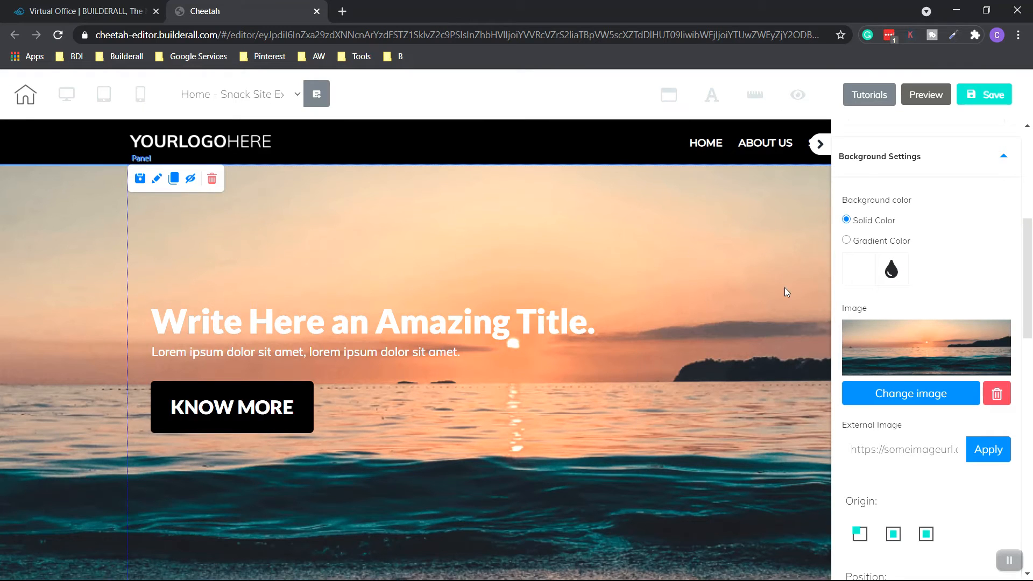
- Look over the hero section with its new background and view the advantages panel's background settings
scroll(784, 287, "down", 4)
scroll(785, 290, "up", 4)
scroll(755, 280, "down", 4)
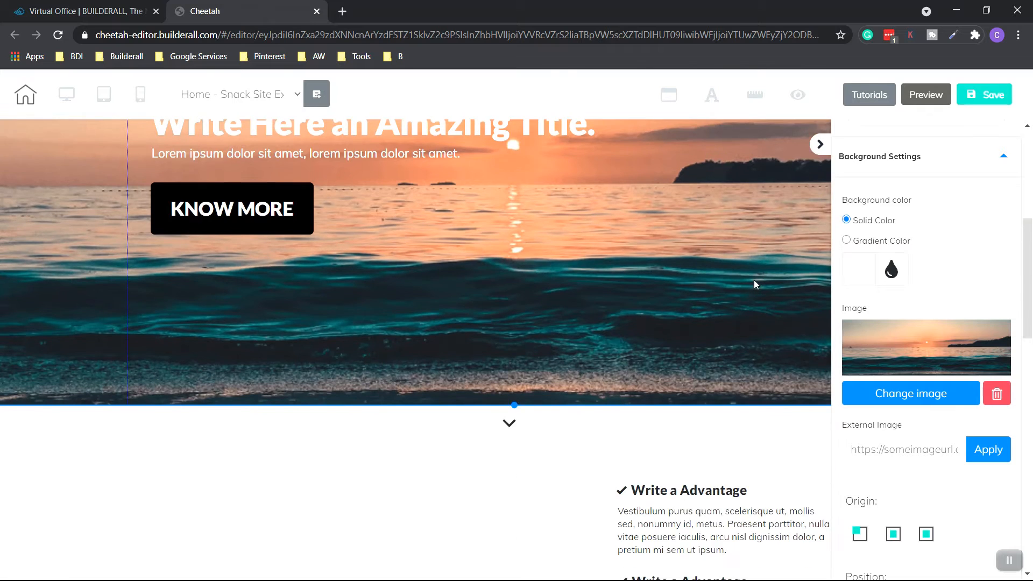
scroll(752, 279, "up", 4)
scroll(744, 281, "down", 10)
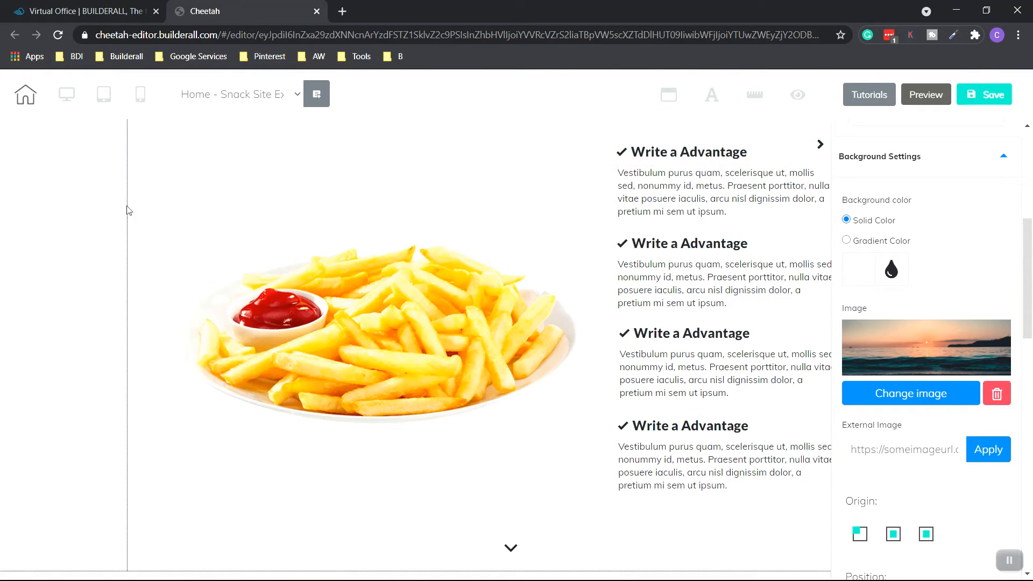
left_click(153, 202)
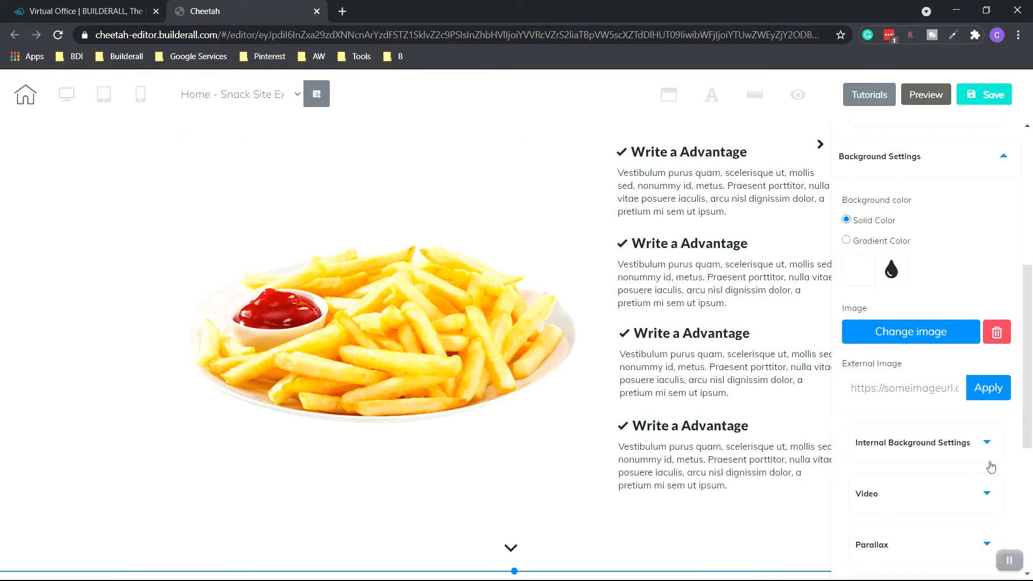
- Open the general settings of the french fries image in the advantages section
left_click(409, 328)
scroll(409, 328, "up", 1)
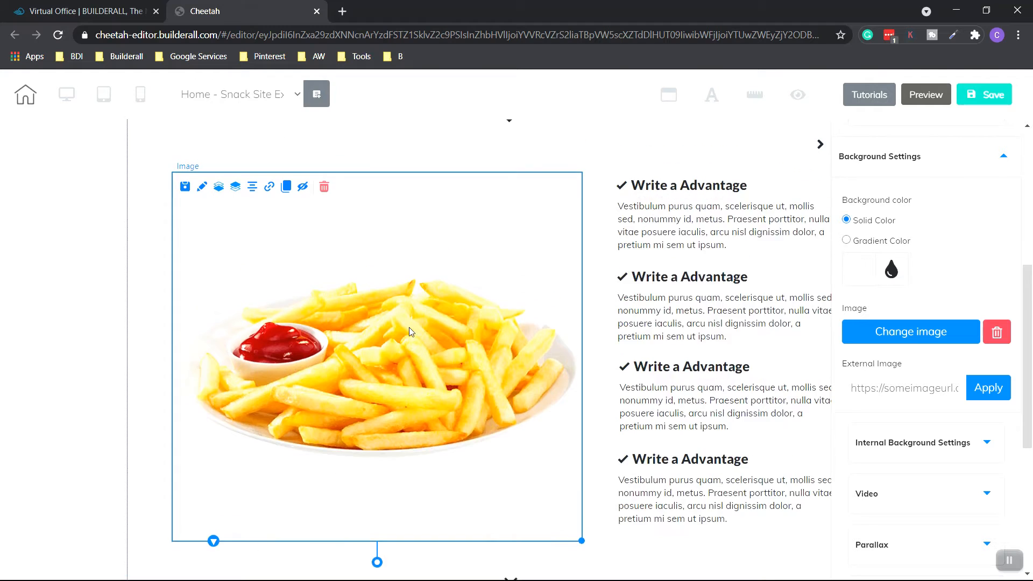
scroll(408, 328, "down", 2)
scroll(256, 245, "up", 1)
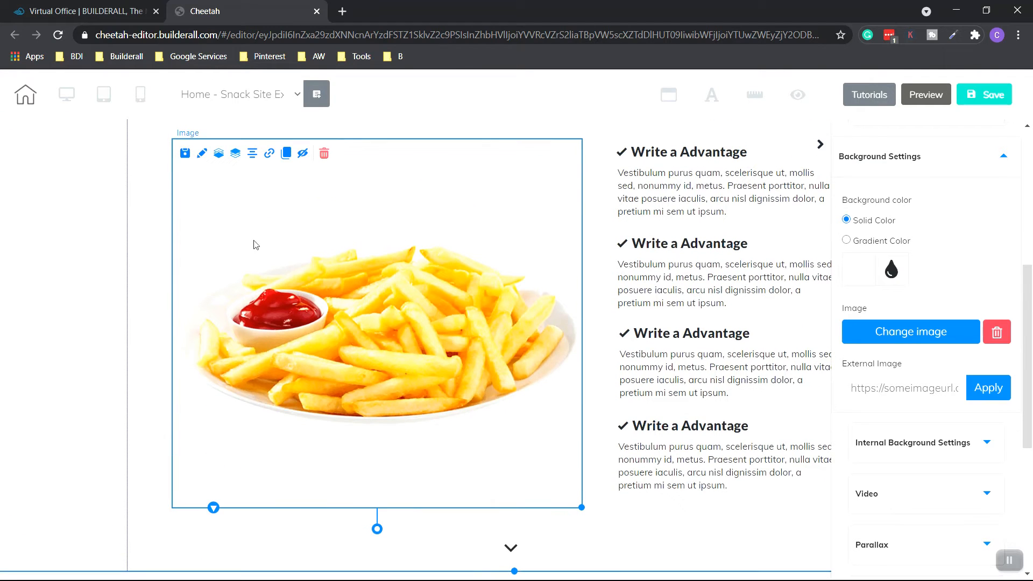
left_click(203, 155)
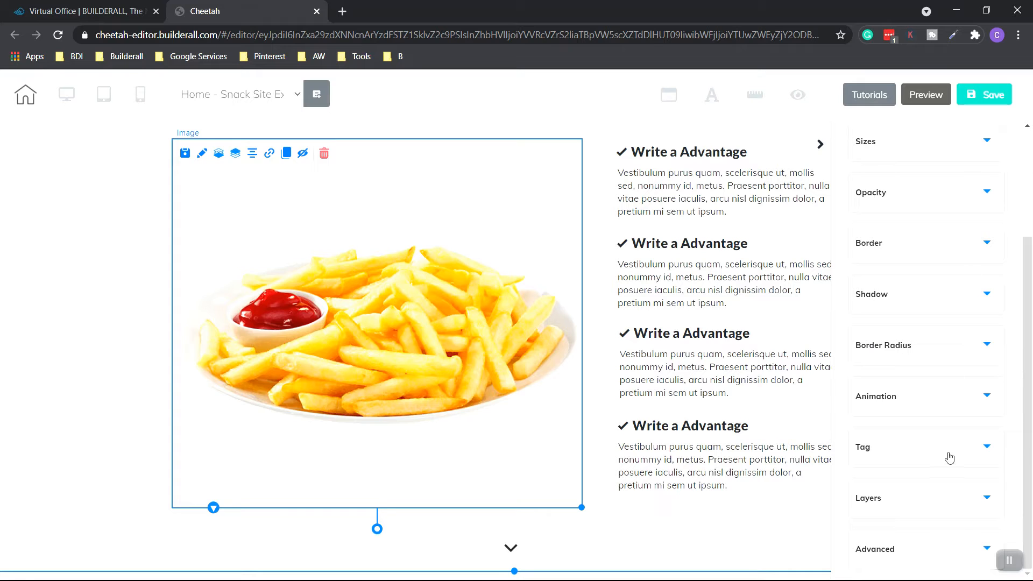
scroll(952, 318, "up", 3)
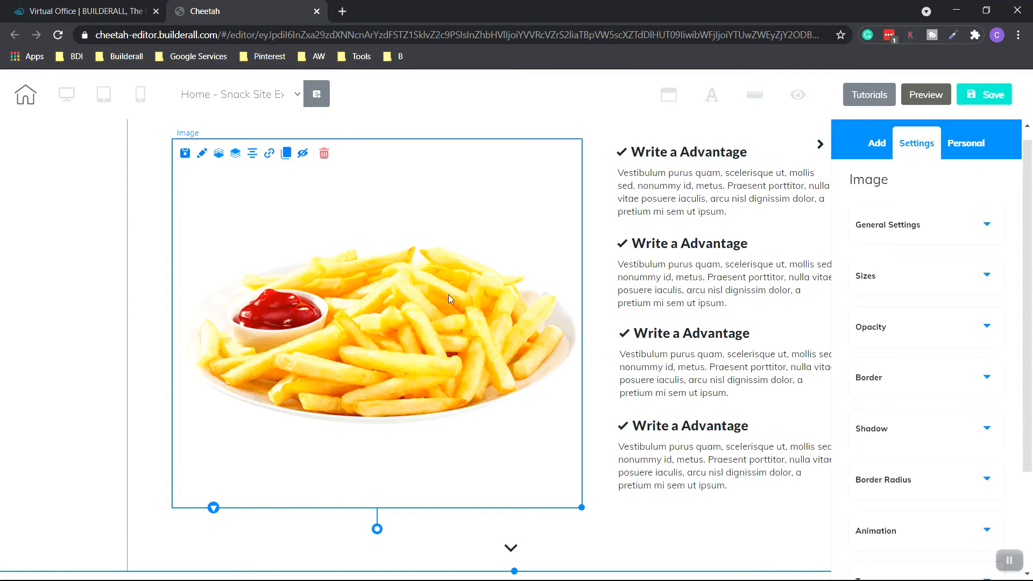
scroll(957, 291, "up", 1)
left_click(960, 258)
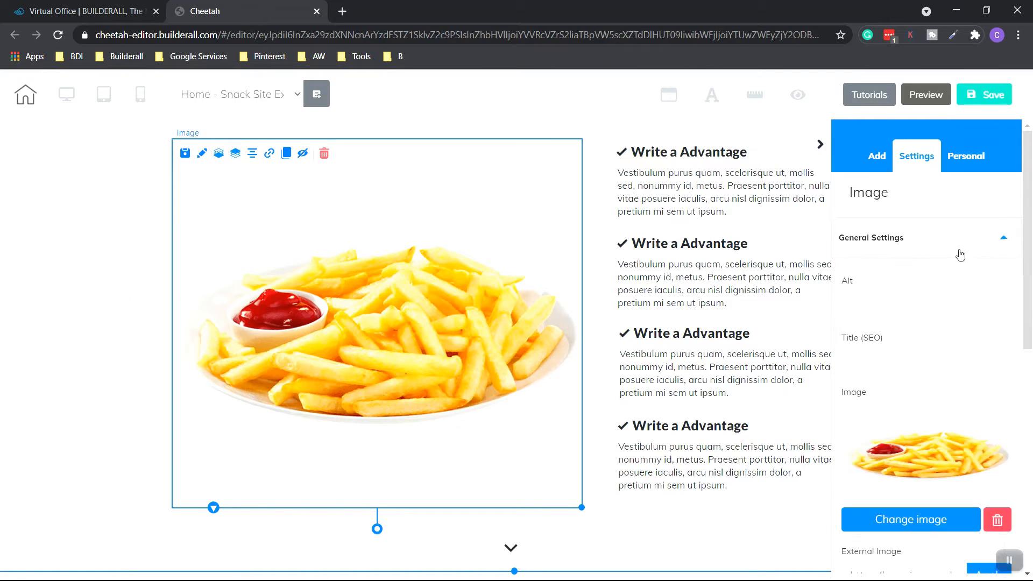
scroll(961, 250, "down", 3)
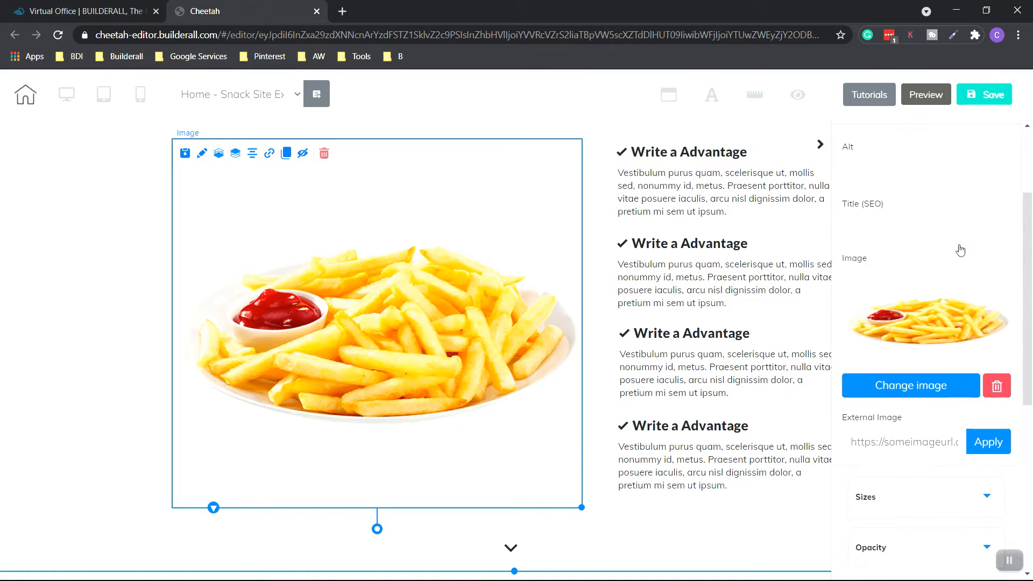
- Replace the french fries image with the stock picture ink-in-water-PMLRSU3 from the image library
left_click(923, 394)
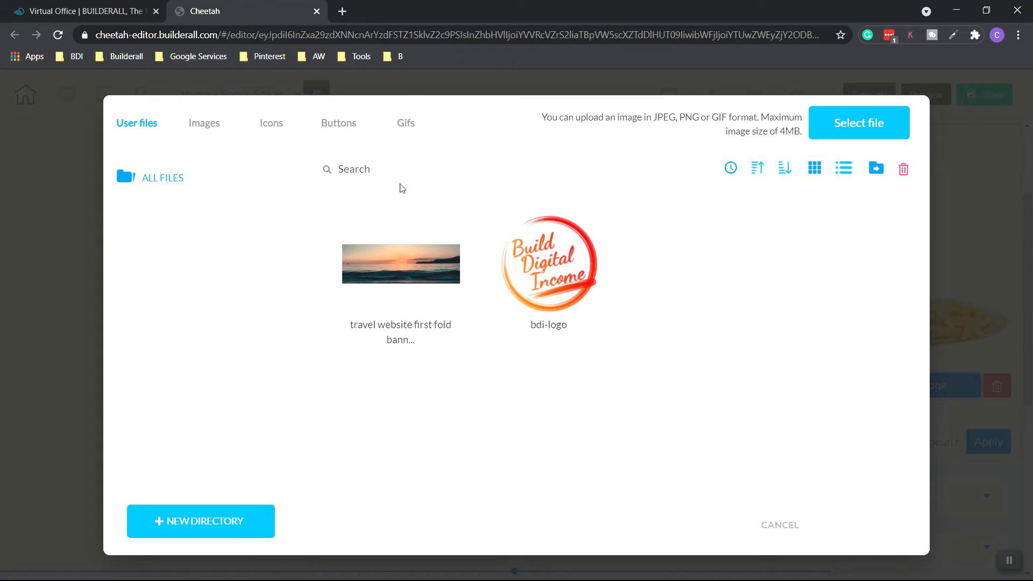
left_click(220, 124)
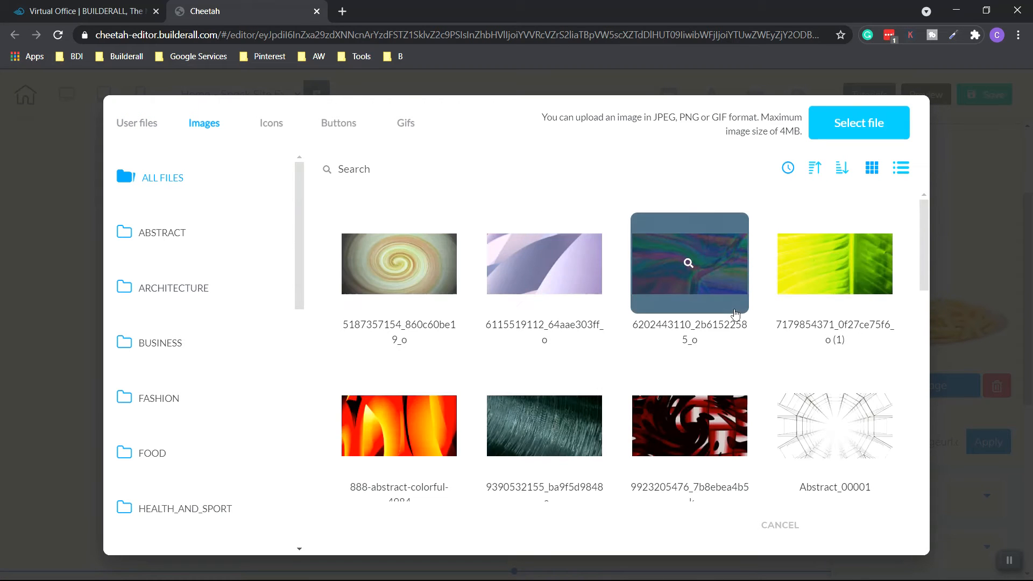
scroll(734, 312, "down", 3)
scroll(736, 313, "down", 15)
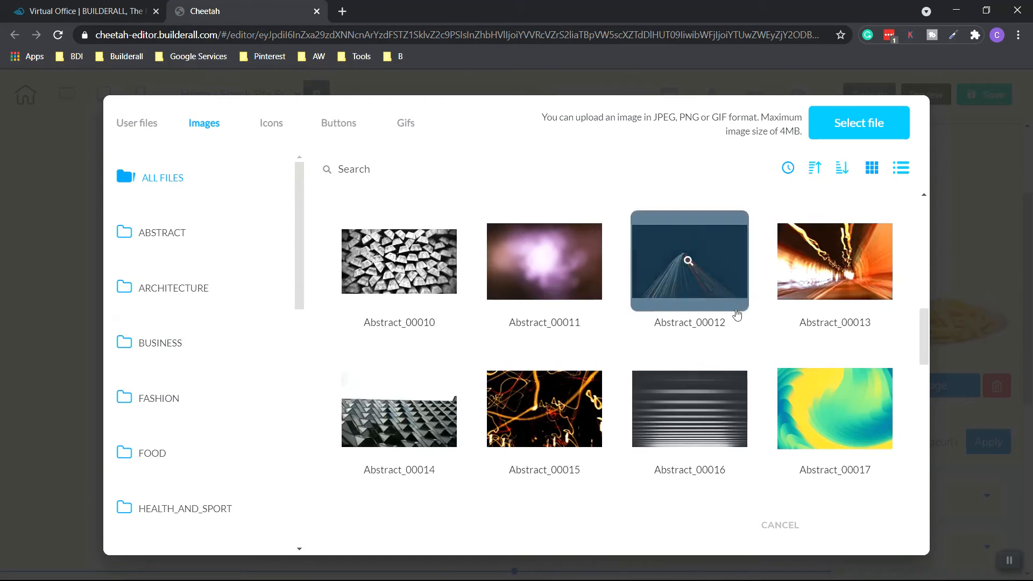
scroll(737, 315, "down", 15)
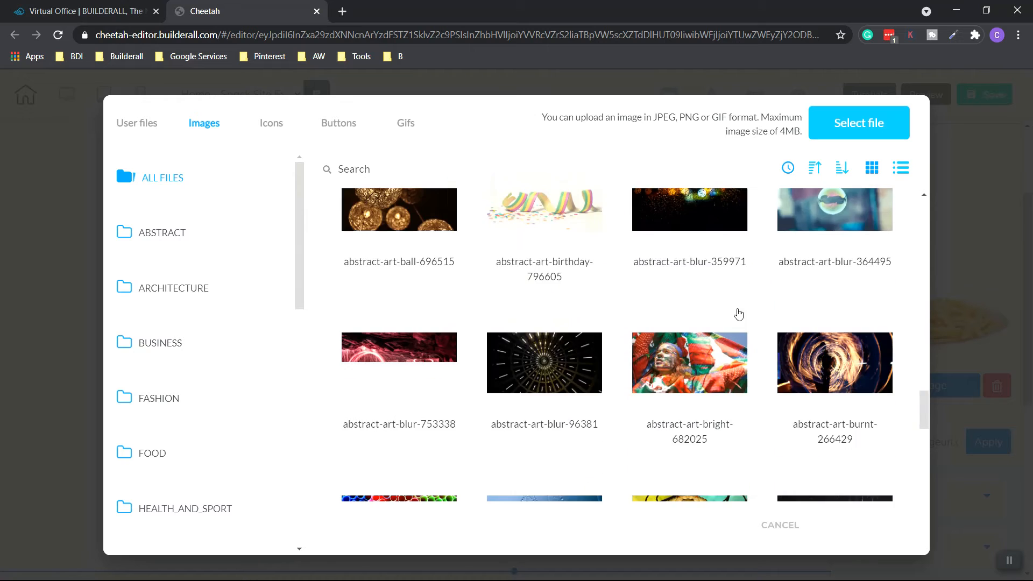
scroll(739, 314, "down", 13)
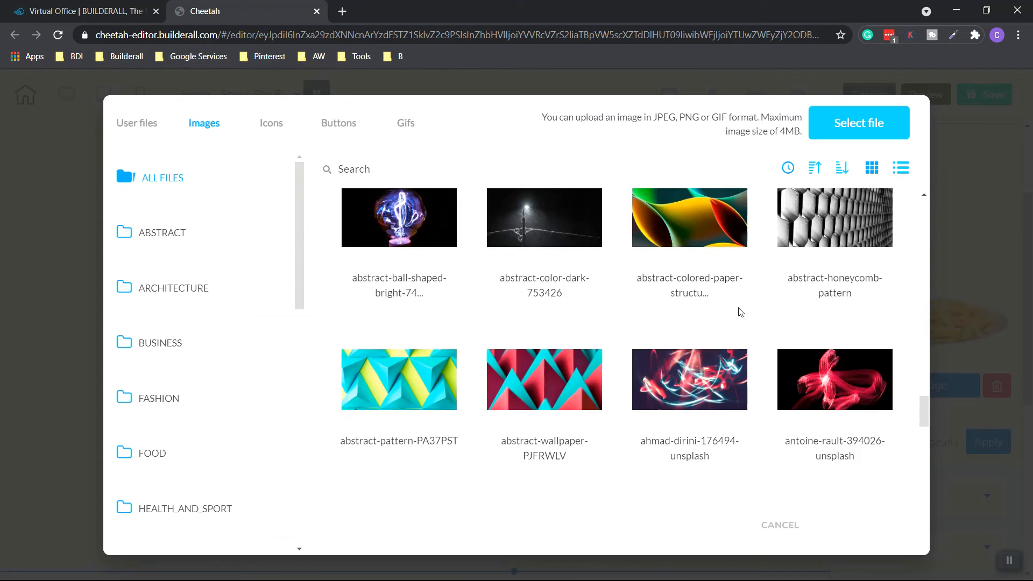
scroll(741, 312, "down", 10)
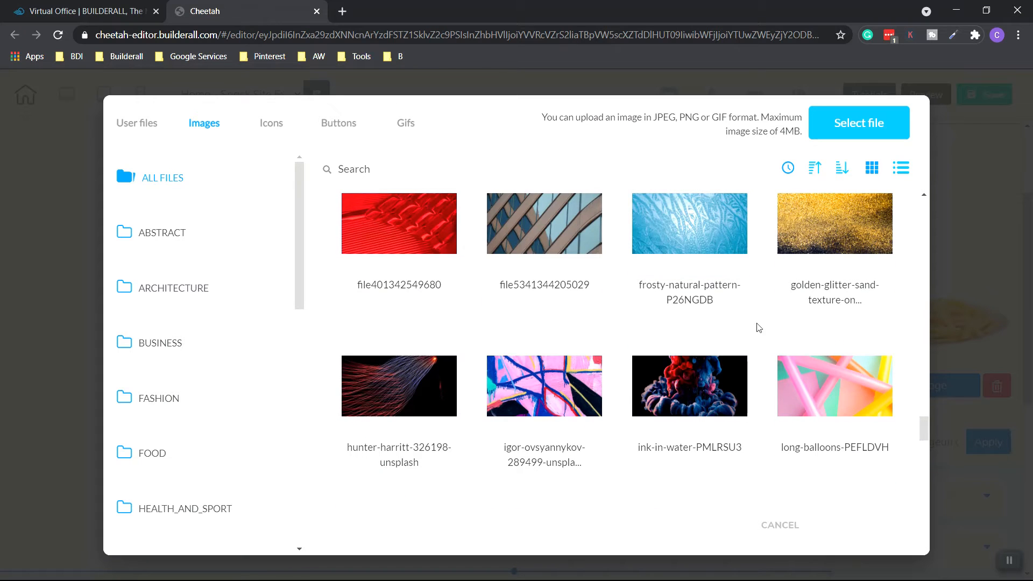
scroll(759, 328, "down", 3)
left_click(717, 268)
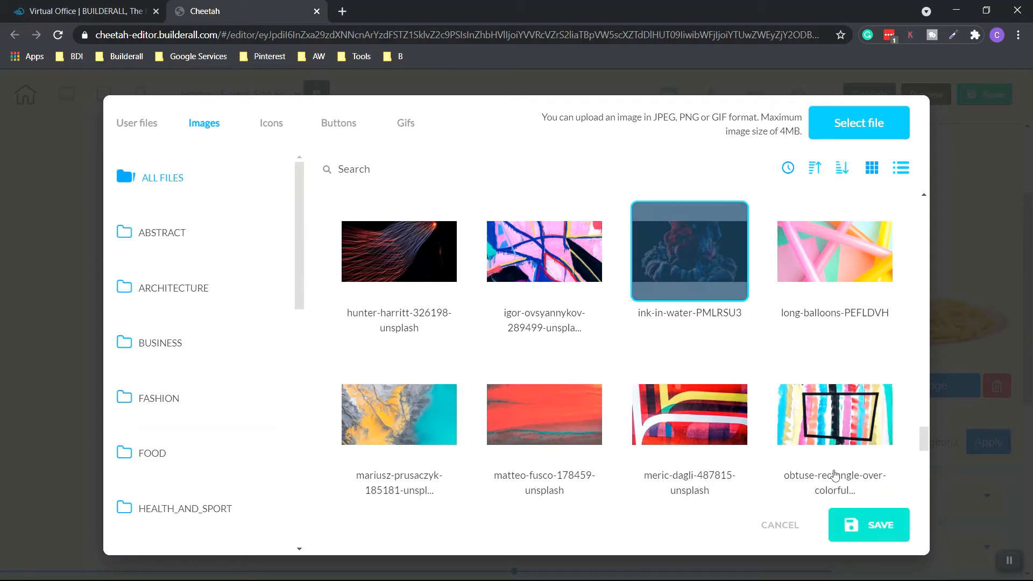
left_click(861, 526)
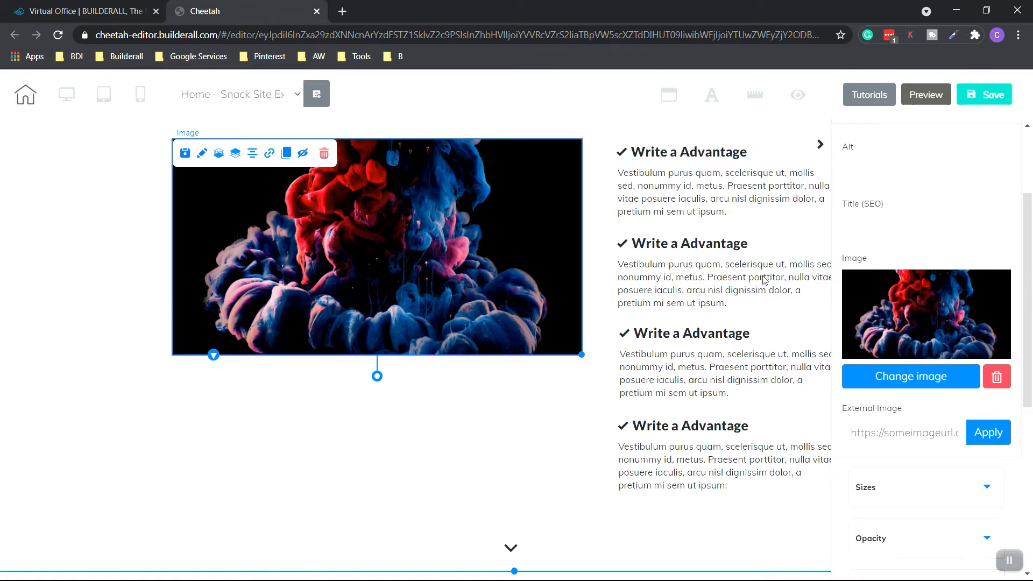
- Reposition the ink image beside the advantages list, slightly to the right and lower, and try its rotation and resize handles
left_click(485, 431)
scroll(482, 300, "up", 3)
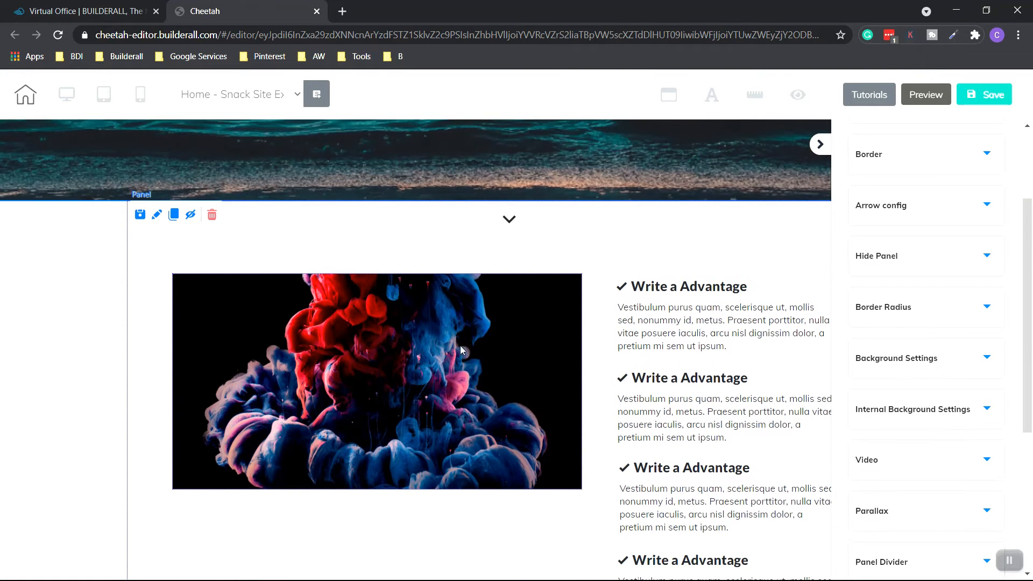
left_click(461, 368)
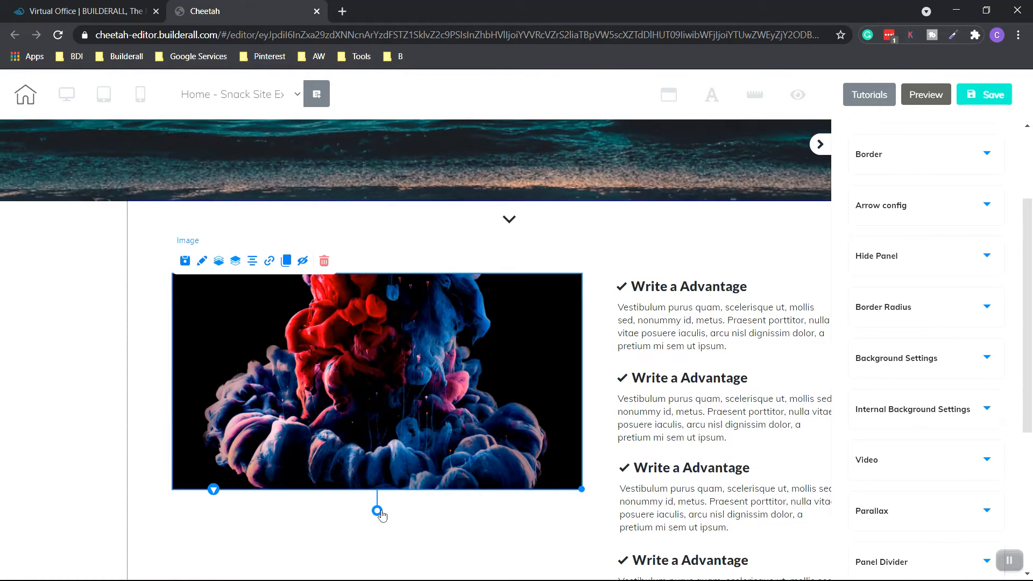
mouse_move(381, 515)
left_mouse_down()
mouse_move(419, 498)
mouse_move(366, 514)
mouse_move(422, 496)
mouse_move(361, 514)
mouse_move(341, 507)
mouse_move(376, 511)
left_mouse_up()
left_click(214, 493)
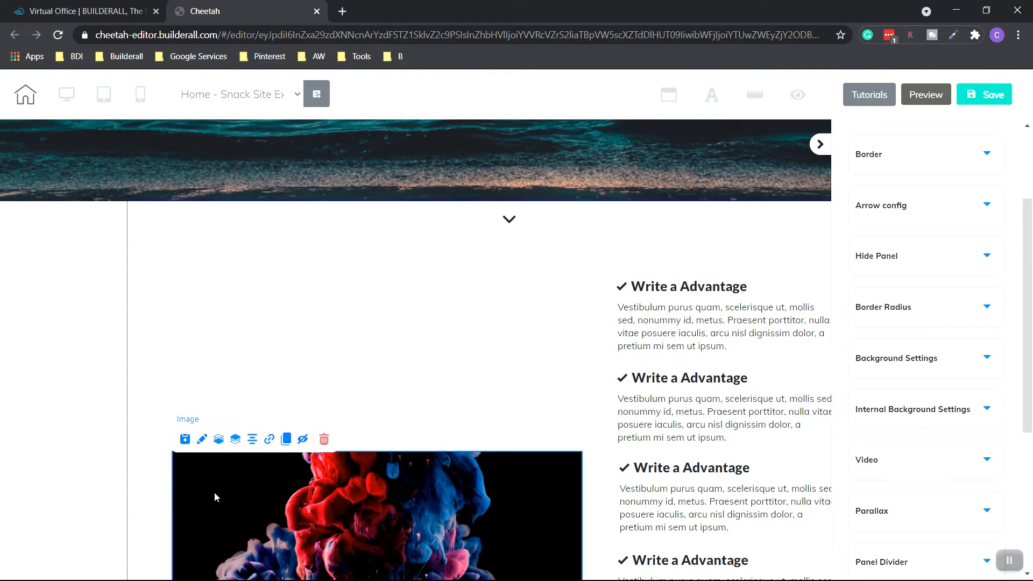
left_click_drag(321, 470, 331, 299)
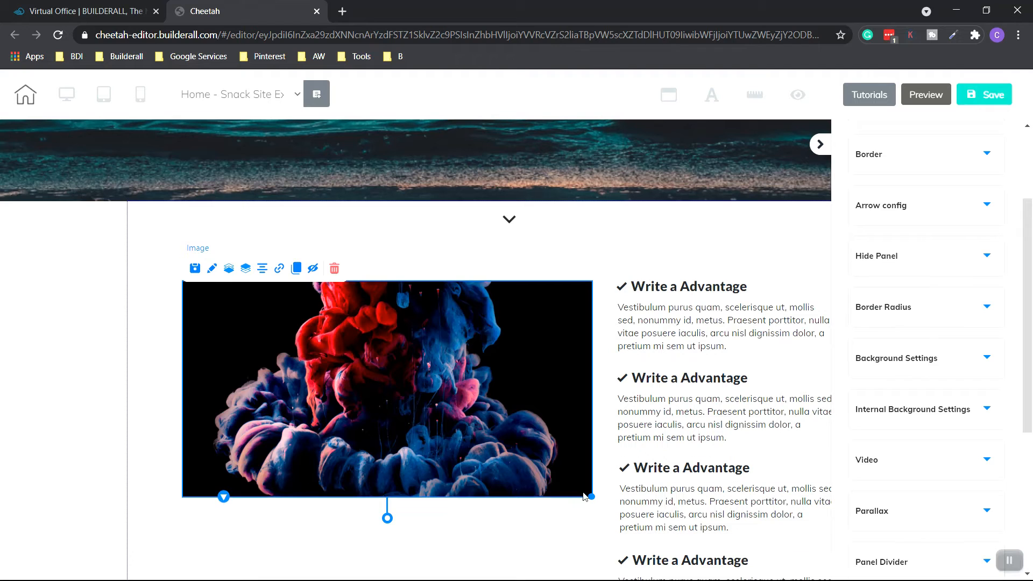
left_click_drag(590, 494, 594, 515)
left_click(733, 438)
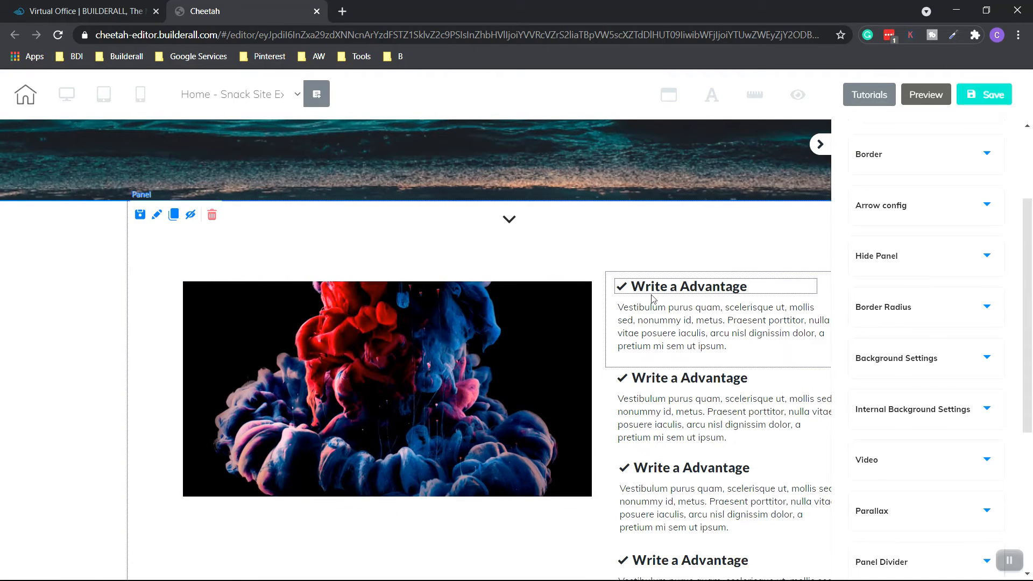
- Open the first "Write a Advantage" heading for text editing and select its wording
left_click(745, 290)
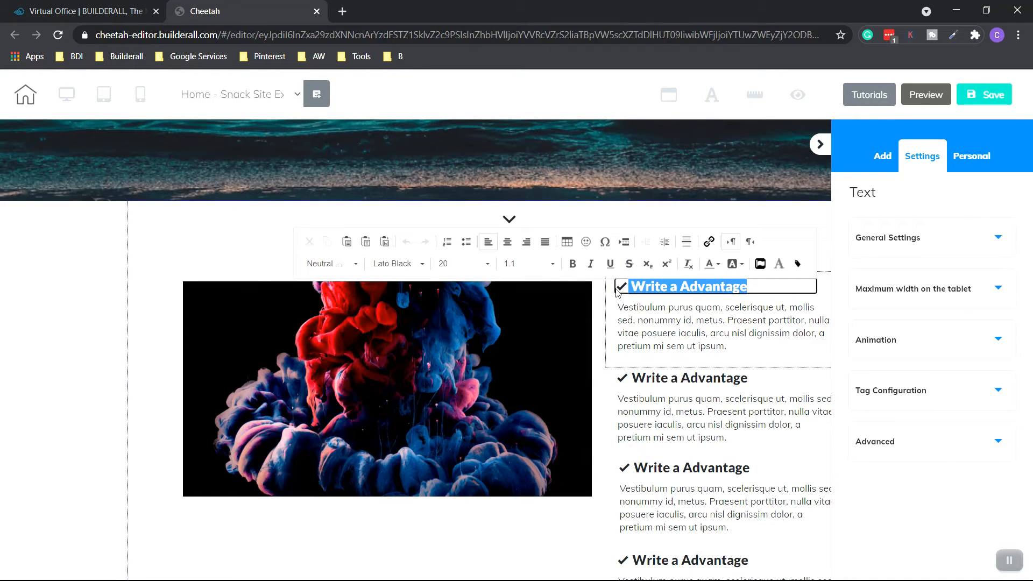
key("Delete")
left_click(468, 253)
left_click(746, 293)
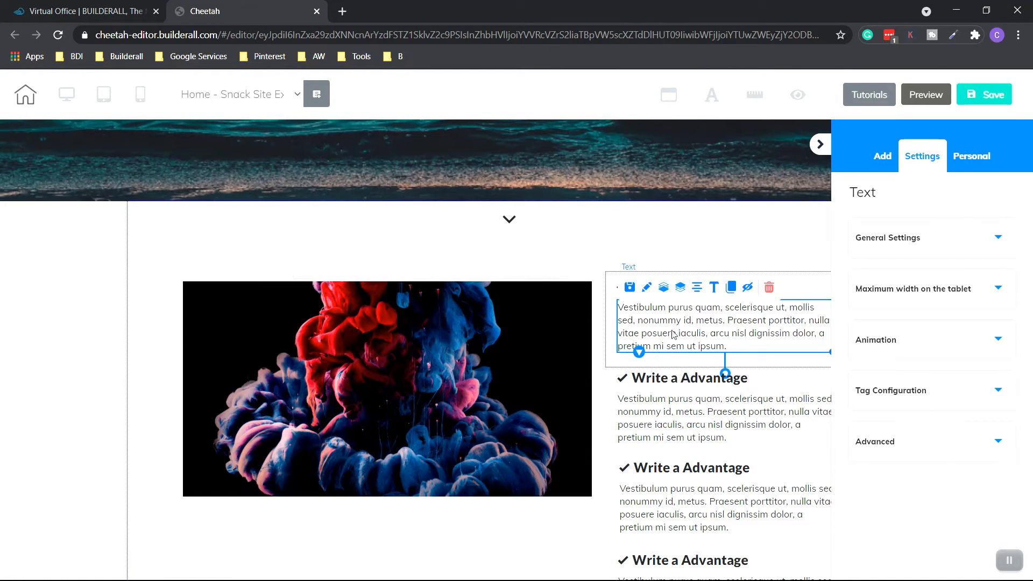
- Look over the company benefits section below the advantages panel
scroll(693, 430, "down", 7)
scroll(646, 420, "down", 3)
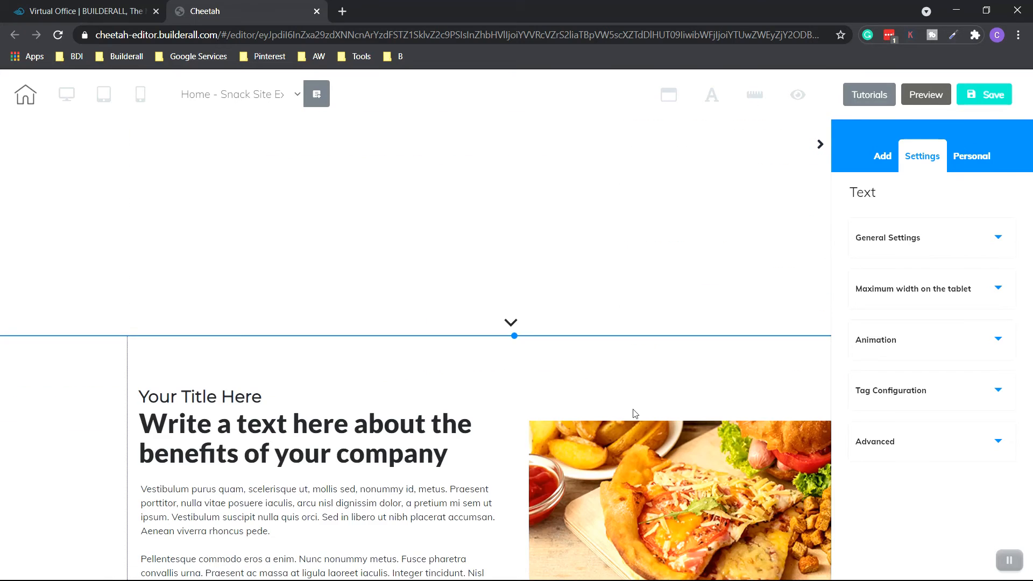
scroll(414, 392, "down", 3)
scroll(415, 399, "down", 1)
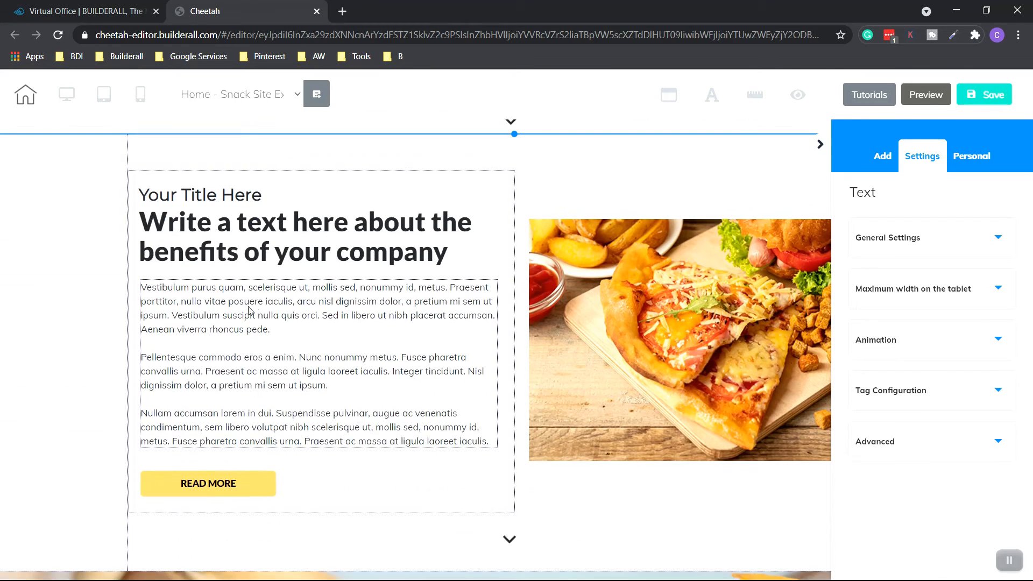
- Try the READ MORE button below the company benefits text at a width of 549 and a height of 108
left_click(267, 503)
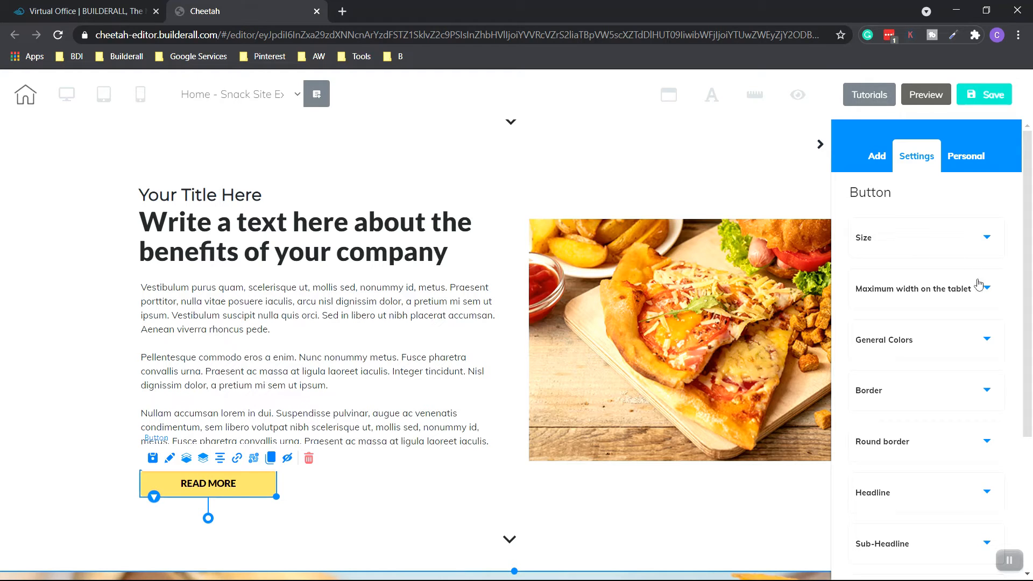
left_click(966, 241)
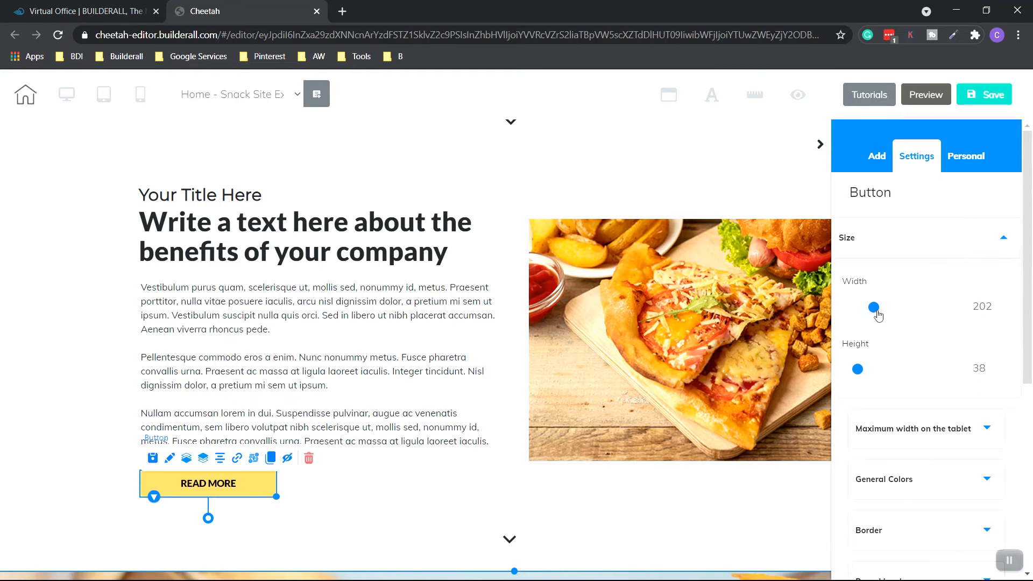
left_click_drag(876, 315, 908, 309)
mouse_move(857, 373)
left_mouse_down()
mouse_move(923, 370)
mouse_move(866, 379)
left_mouse_up()
scroll(535, 431, "down", 4)
scroll(536, 431, "up", 3)
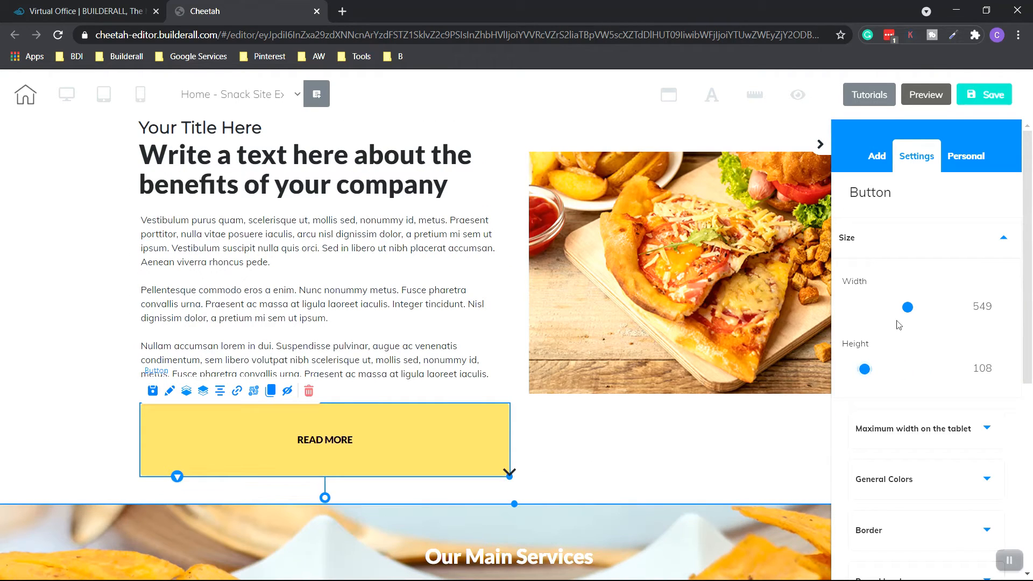
- Set the READ MORE button to 147 wide and 59 high, and reshape it freehand into a wider, flatter bar
left_click_drag(908, 308, 868, 317)
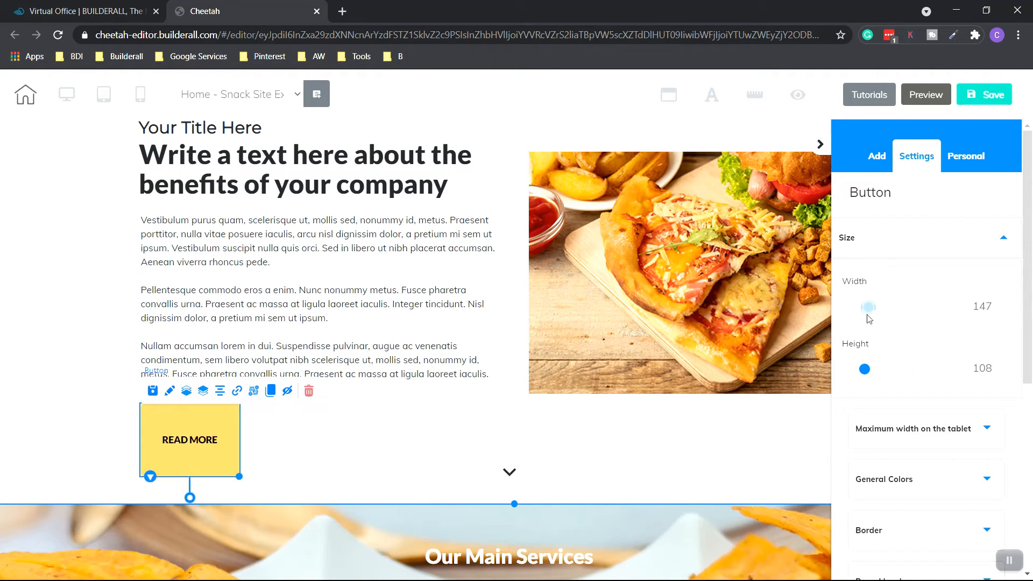
left_click_drag(864, 371, 862, 377)
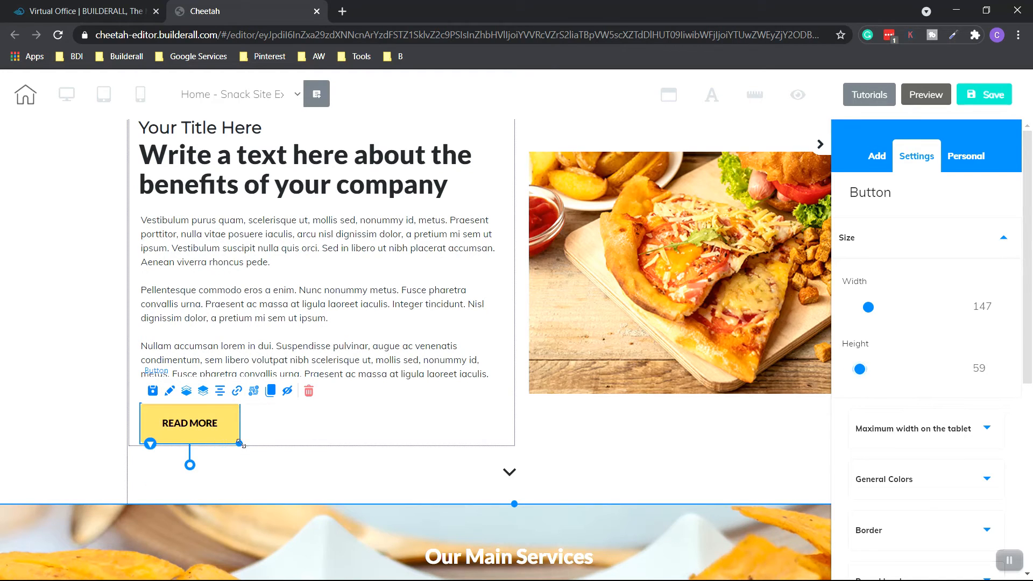
left_click_drag(240, 443, 322, 431)
left_click(881, 243)
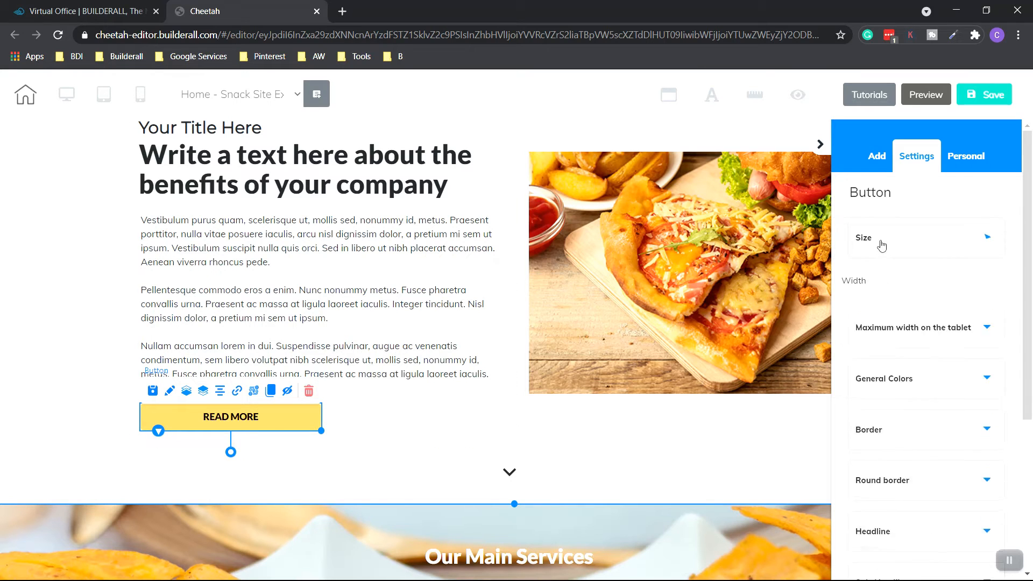
- Change the READ MORE button's solid background color to light green 5EFFA5 and look over its hover color settings
scroll(891, 304, "down", 2)
left_click(895, 285)
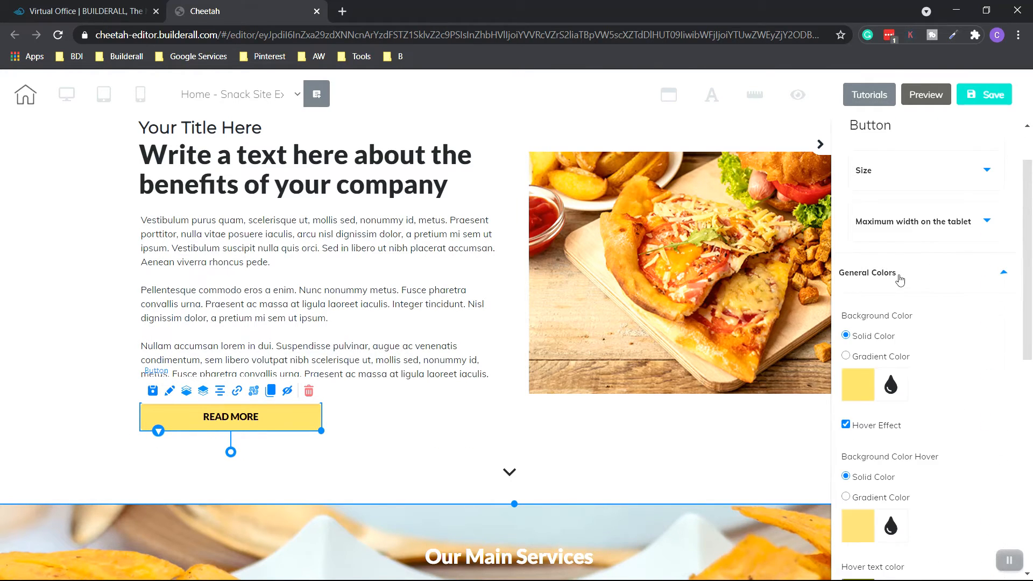
scroll(887, 279, "down", 3)
left_click(864, 267)
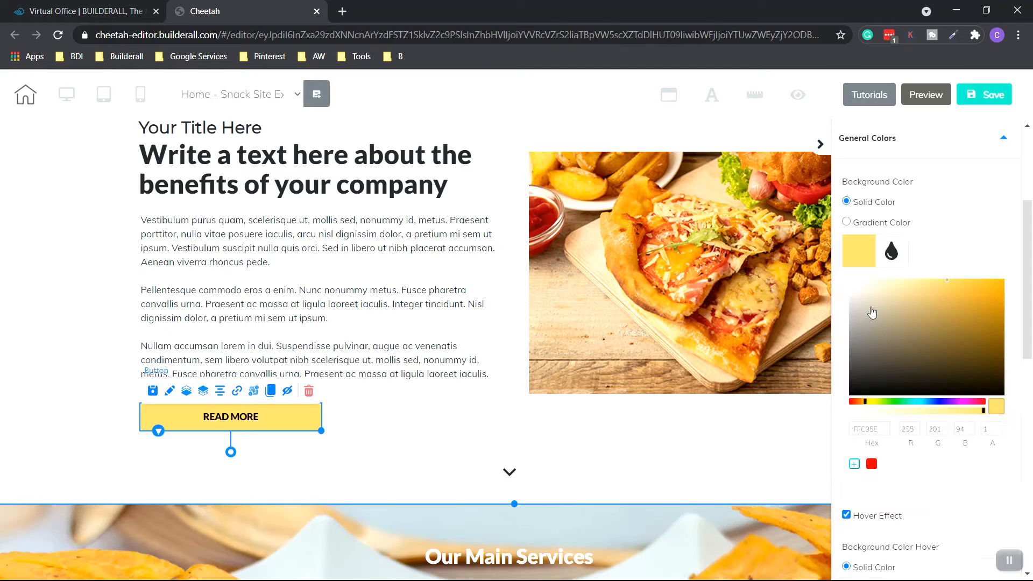
left_click(906, 403)
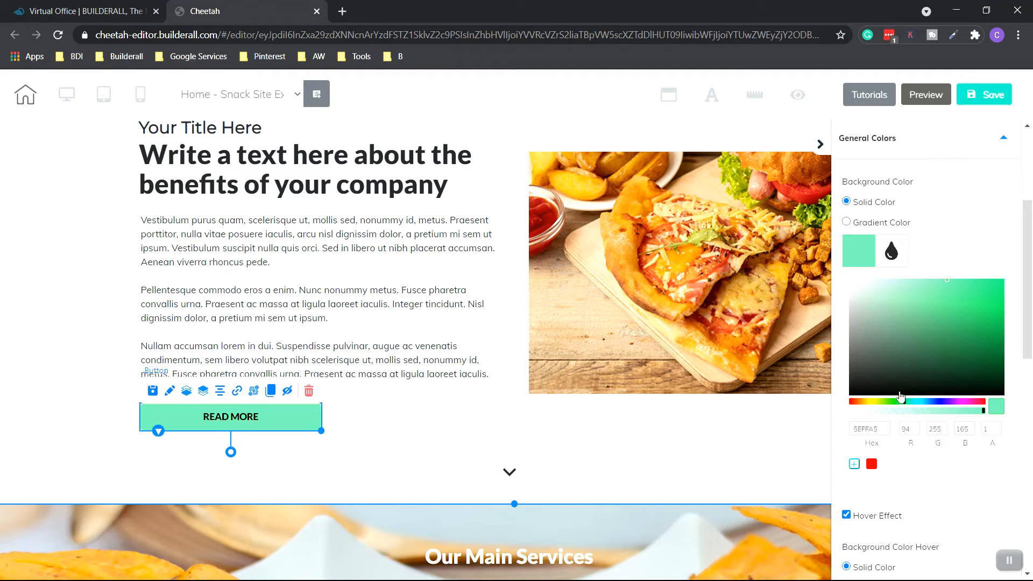
scroll(947, 485, "down", 3)
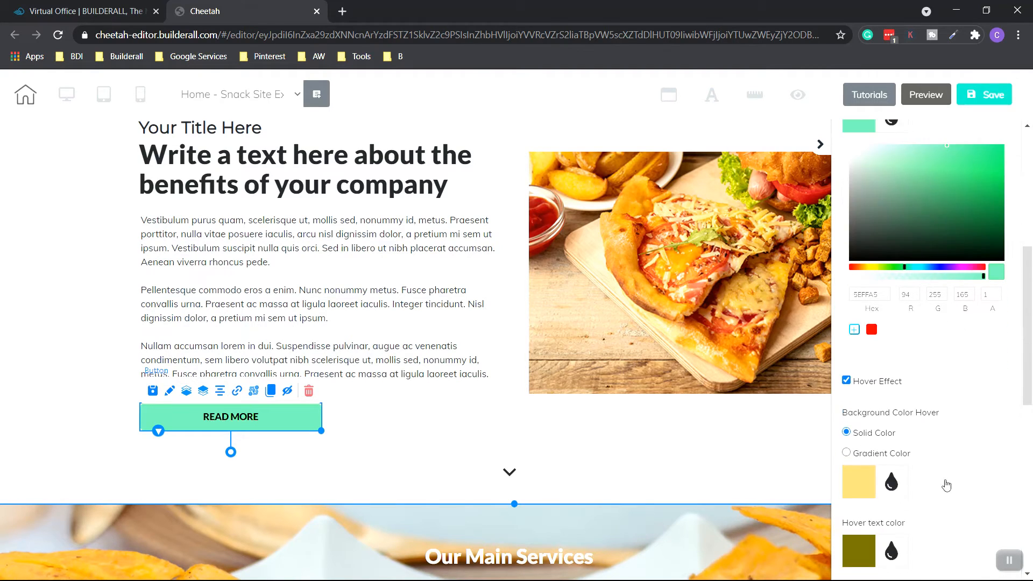
scroll(857, 383, "down", 1)
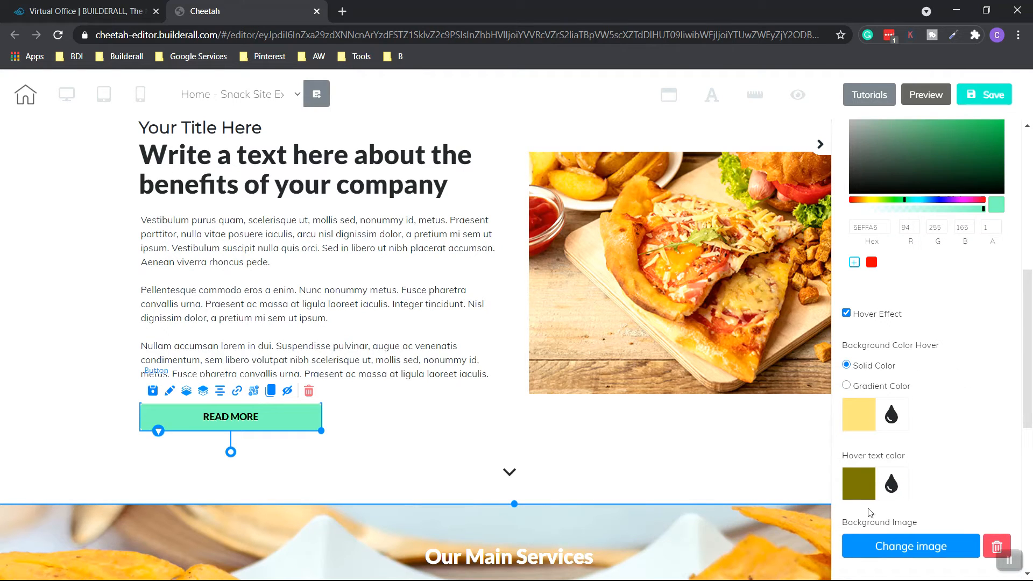
- Give the READ MORE button a gradient background from the existing yellow to green 22D260
scroll(861, 377, "up", 5)
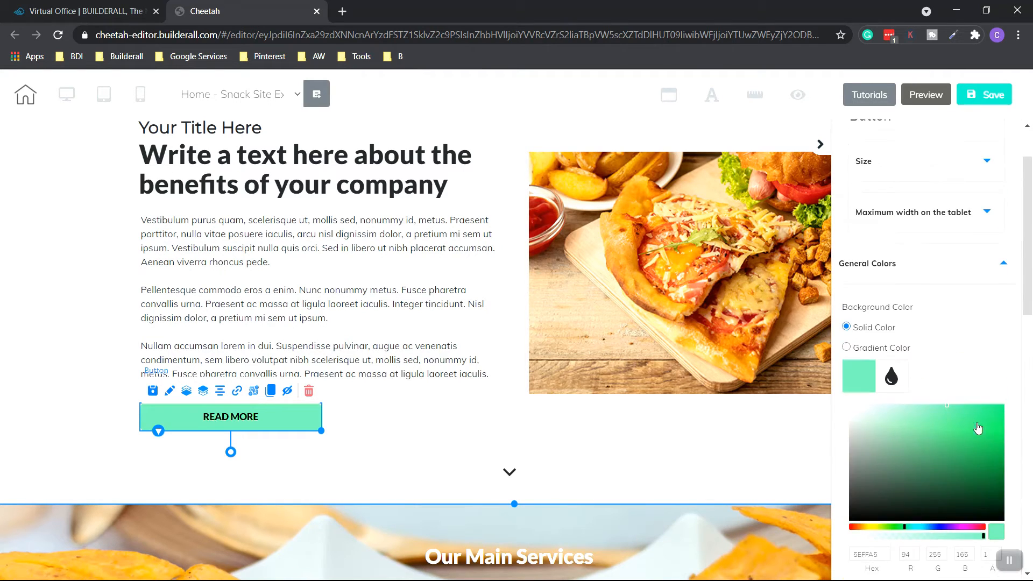
left_click(846, 357)
scroll(851, 350, "down", 2)
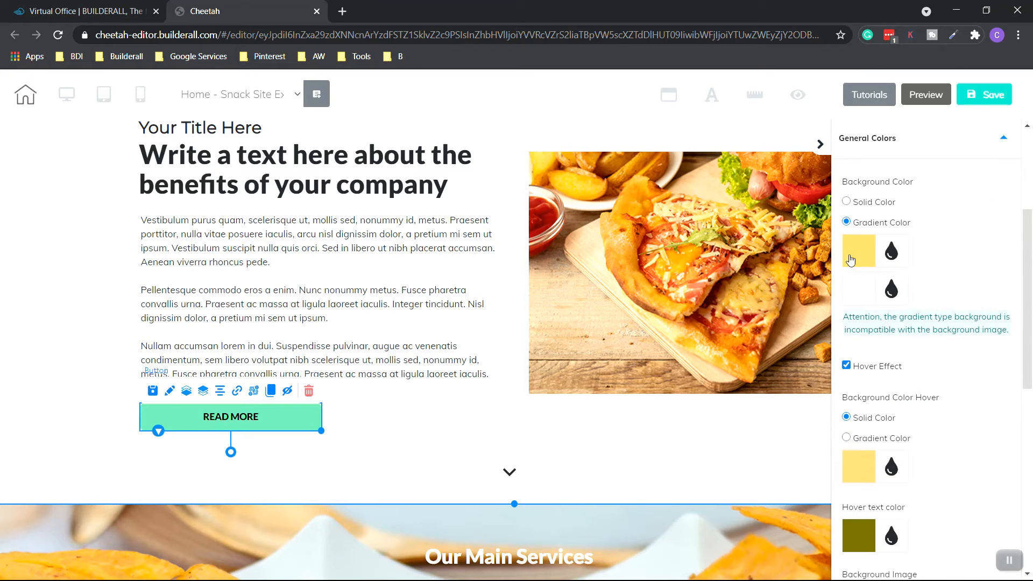
left_click(863, 291)
left_click(908, 440)
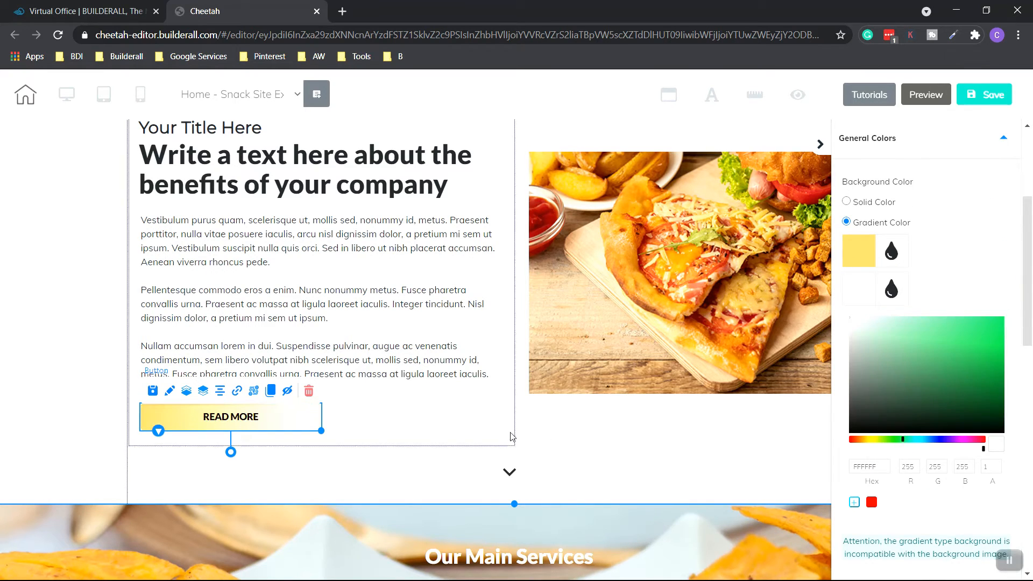
left_click_drag(890, 399, 979, 338)
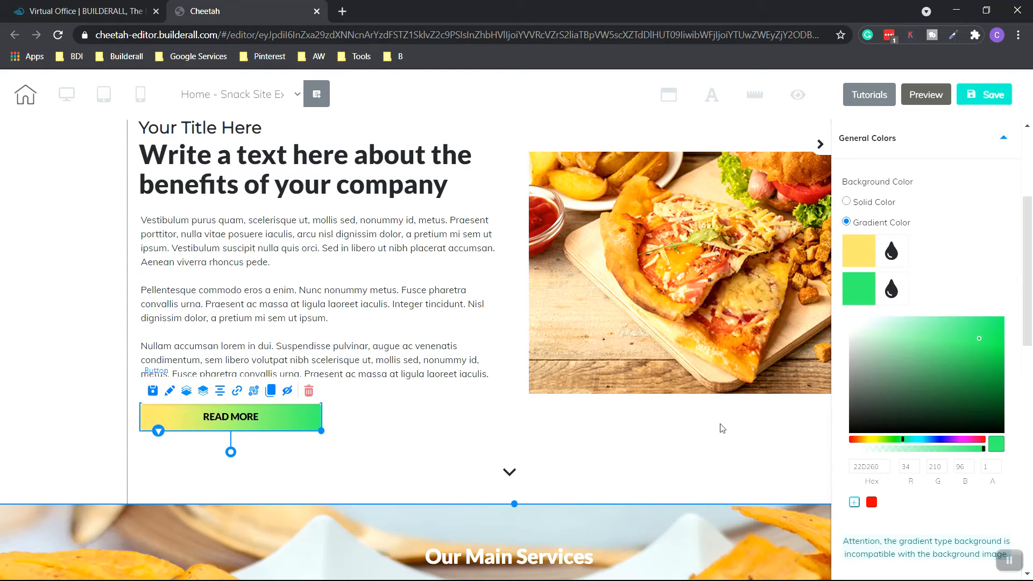
scroll(723, 428, "up", 3)
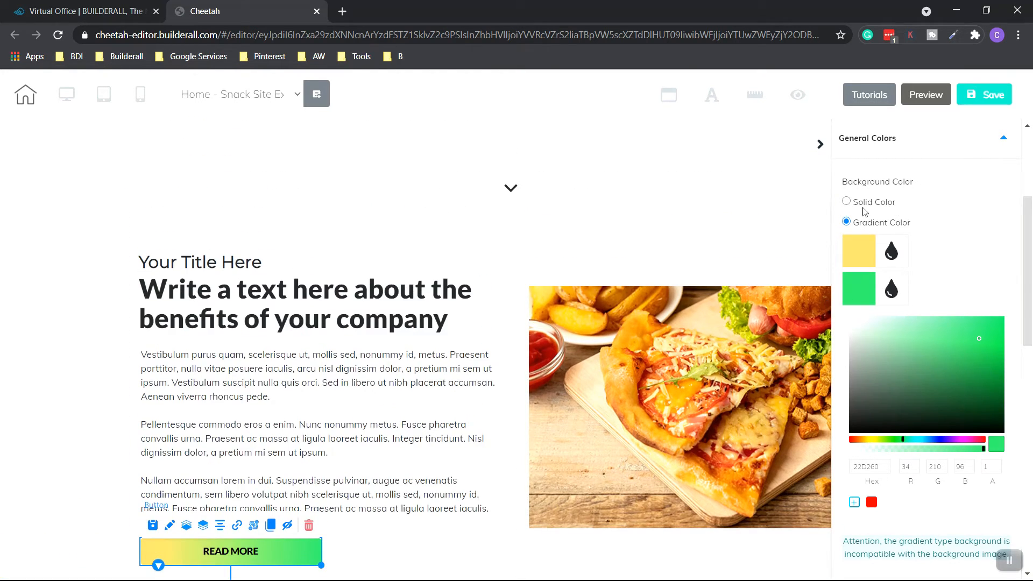
- Check the button's Solid Color background option and its border size, color and shape settings
left_click(861, 204)
scroll(907, 249, "down", 3)
scroll(907, 252, "up", 3)
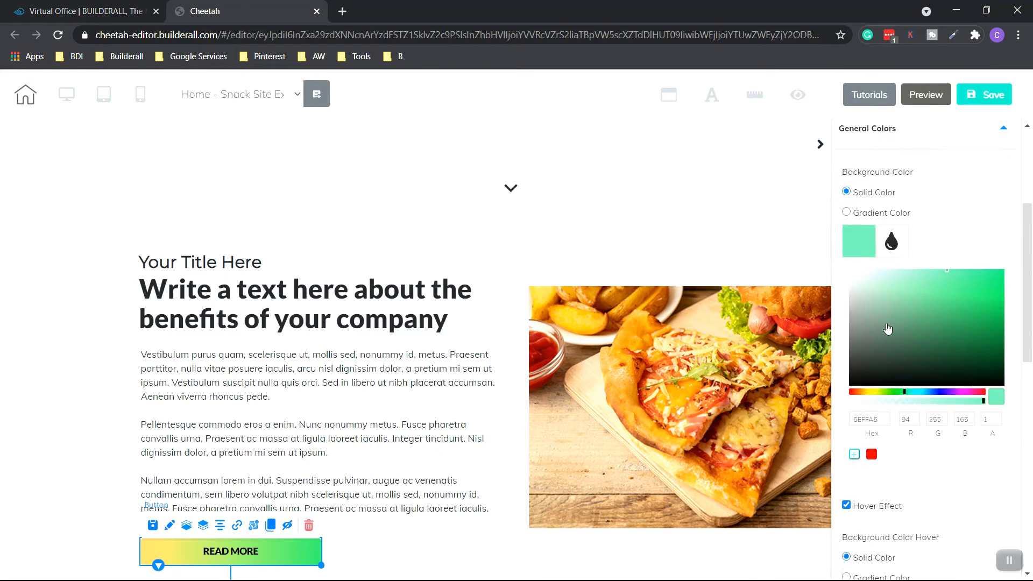
scroll(888, 329, "up", 4)
scroll(890, 330, "down", 12)
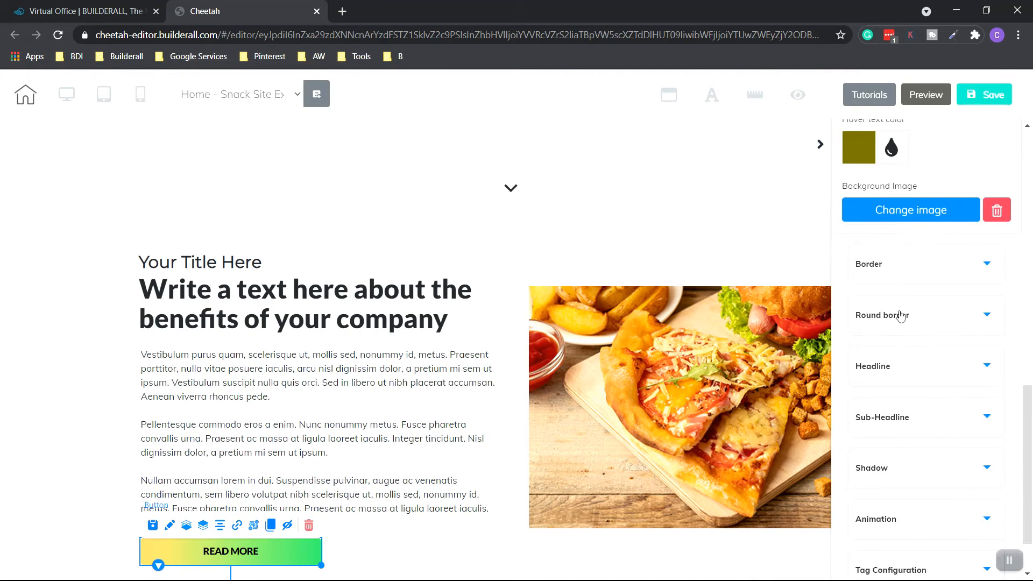
left_click(915, 264)
scroll(456, 471, "down", 3)
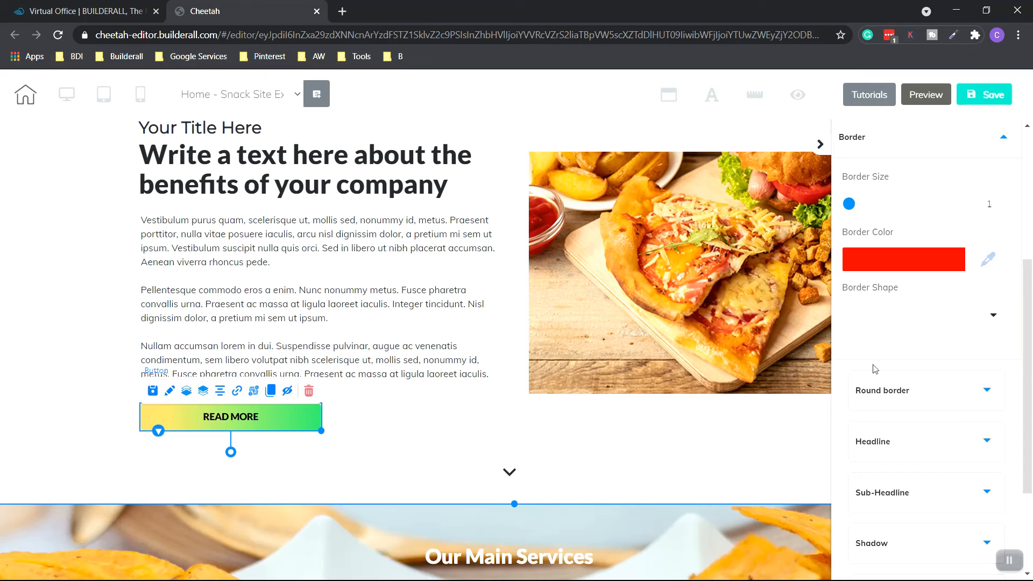
- Round the READ MORE button's top-left corner to a radius of 27
scroll(877, 355, "down", 2)
left_click(881, 328)
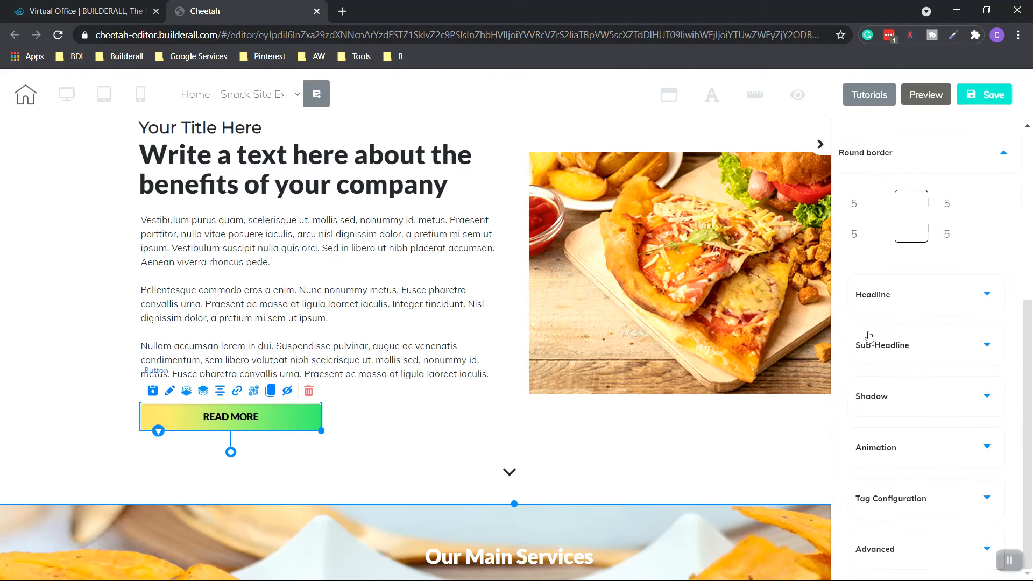
scroll(882, 298, "up", 1)
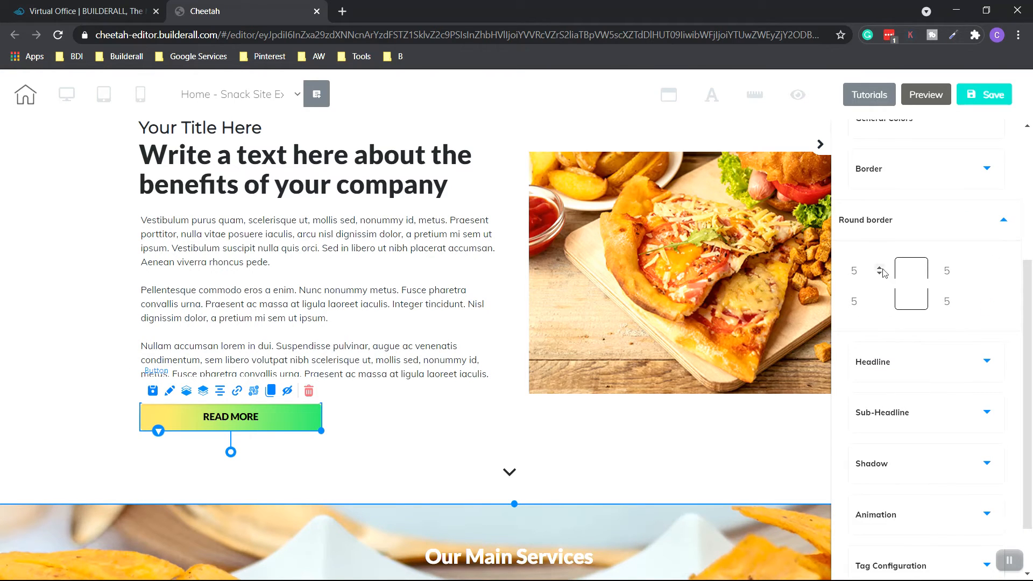
left_click(880, 269)
left_click(880, 269)
left_click(881, 270)
left_click(881, 269)
left_click(881, 269)
left_click(881, 268)
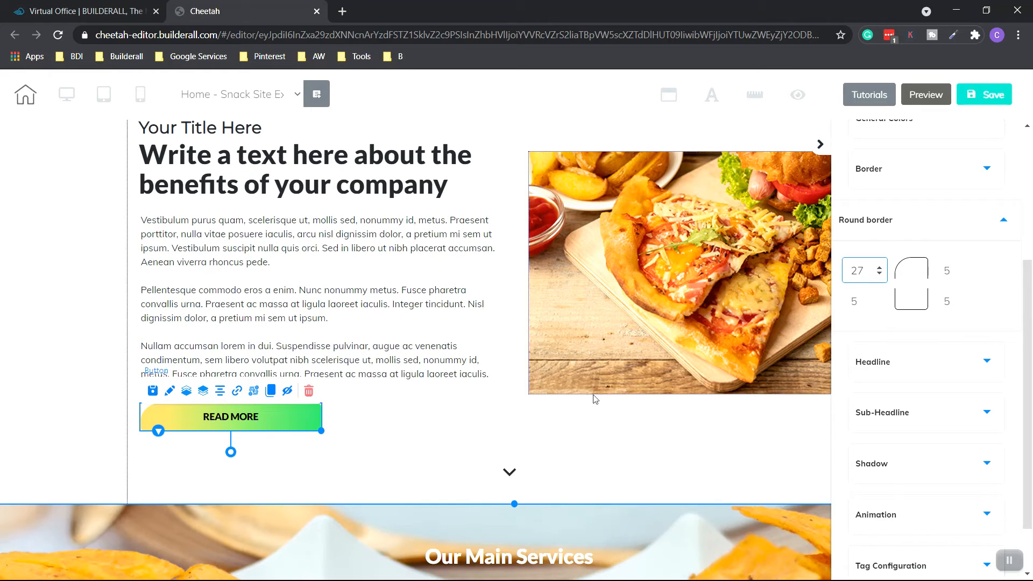
left_click(353, 444)
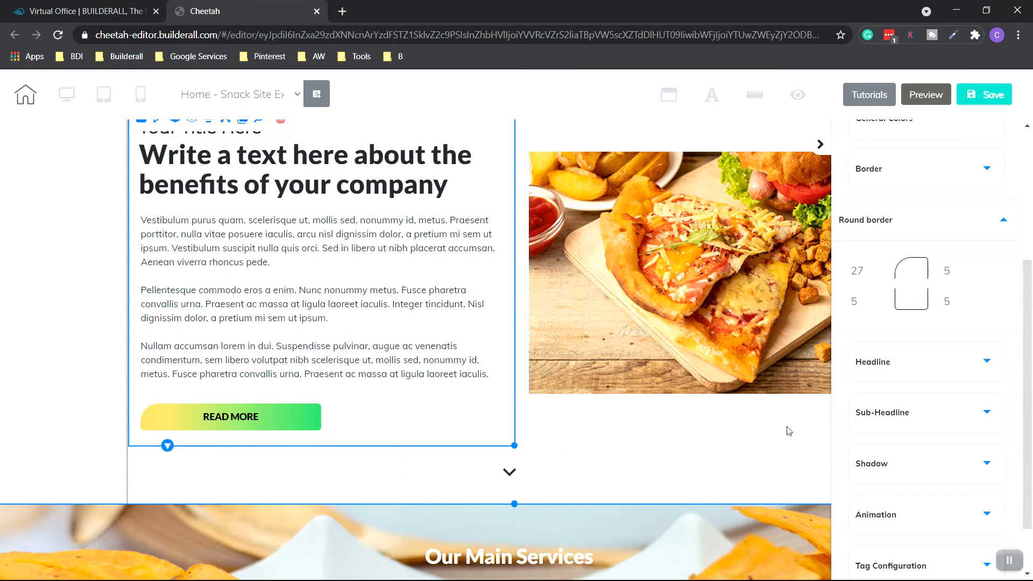
- Replace the button's READ MORE headline with "Click Here"
left_click(939, 371)
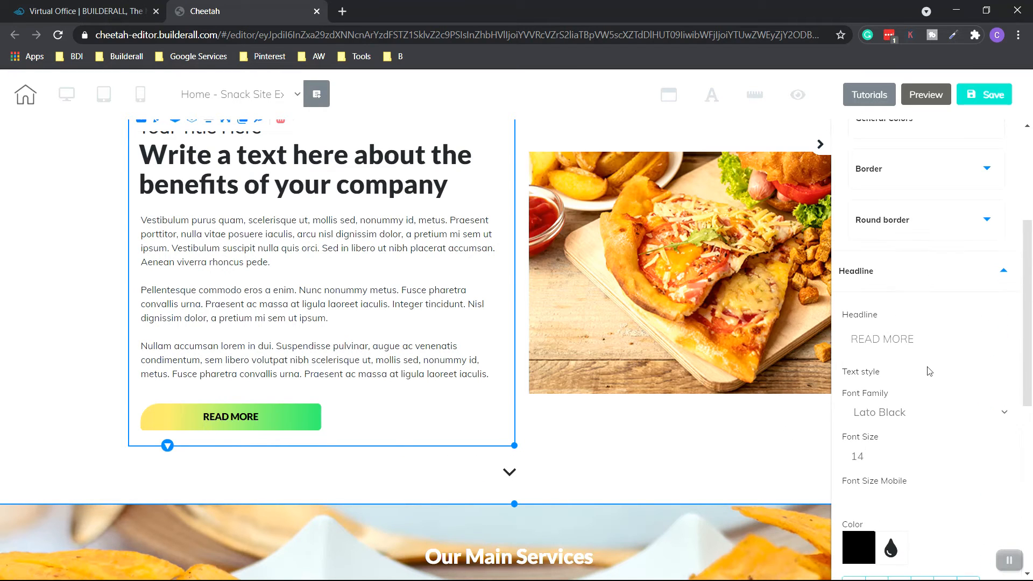
left_click_drag(924, 342, 817, 347)
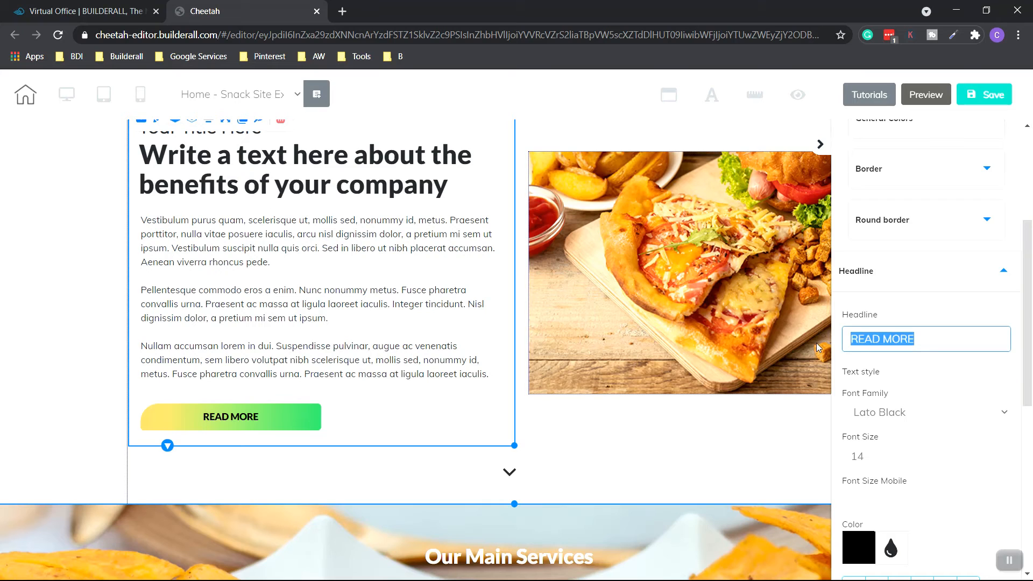
type("Cl")
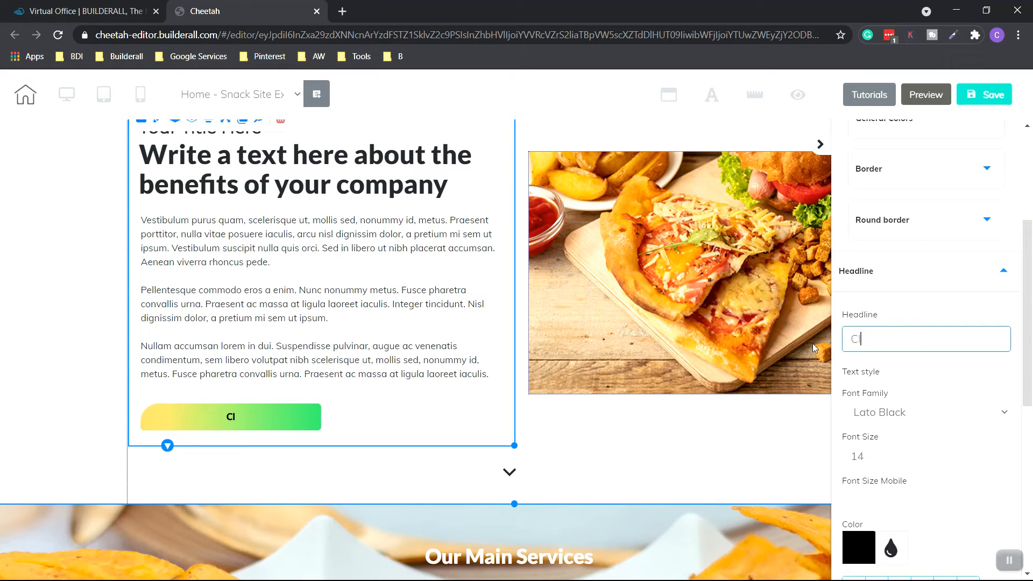
type("ick Here")
- Change the Click Here button's headline text color to white FFFFFF
scroll(931, 395, "down", 3)
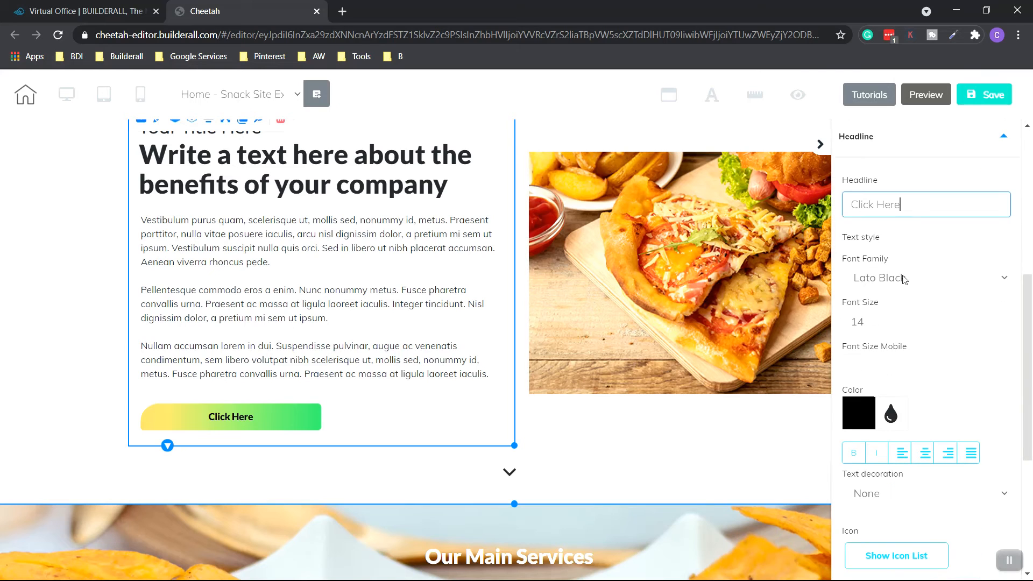
scroll(899, 318, "down", 1)
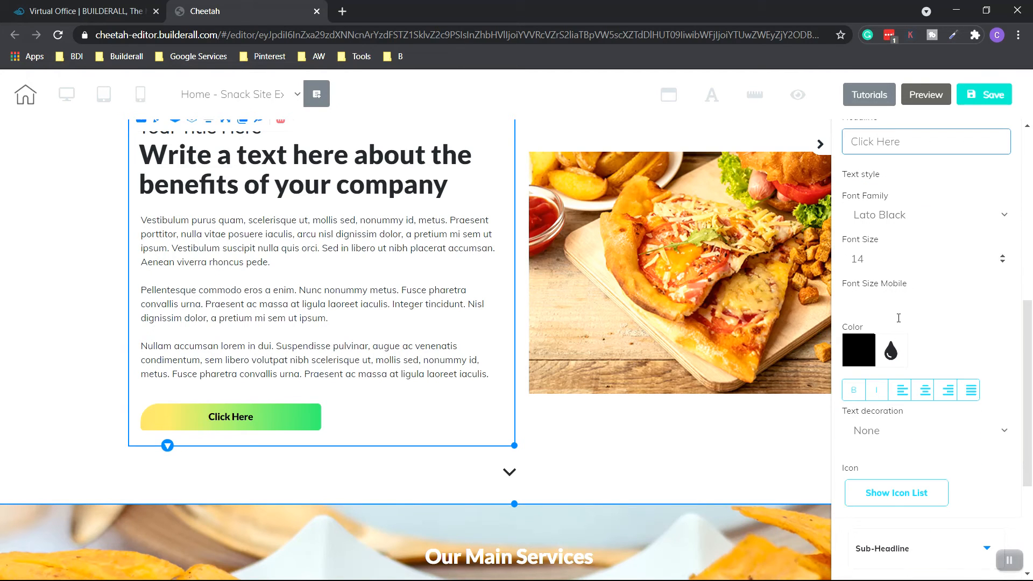
left_click(854, 353)
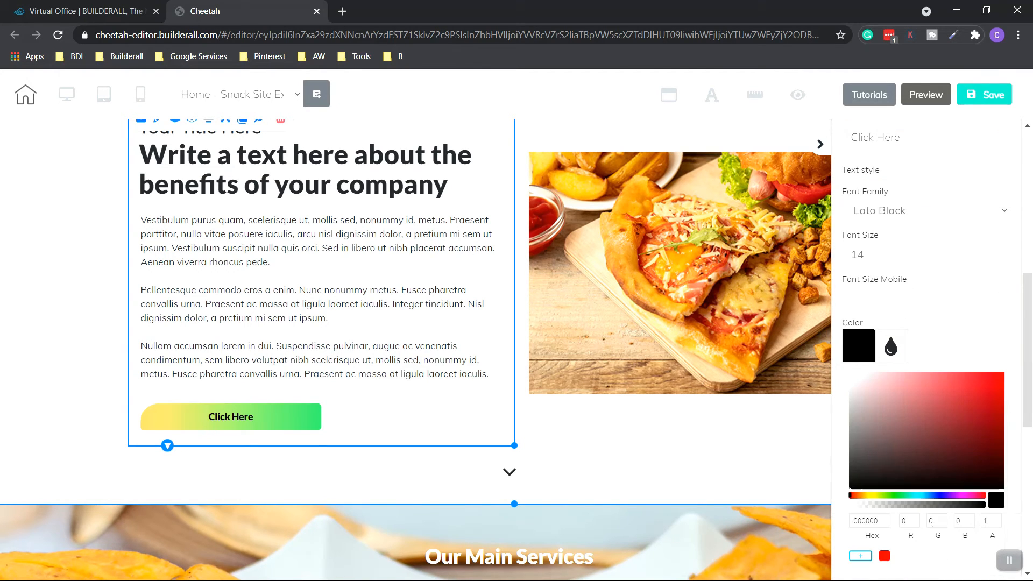
left_click_drag(904, 442, 842, 366)
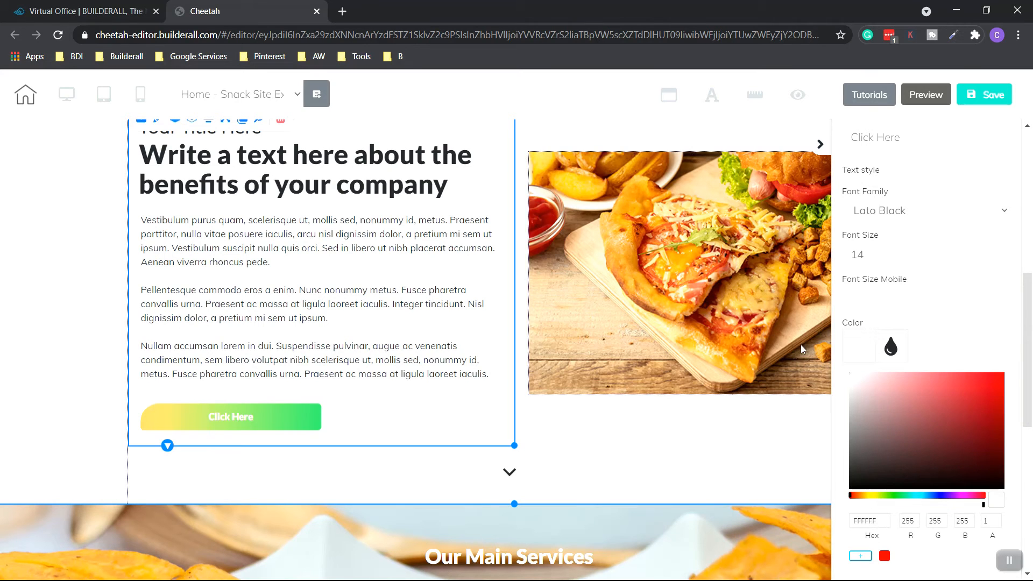
left_click(853, 350)
scroll(943, 352, "down", 3)
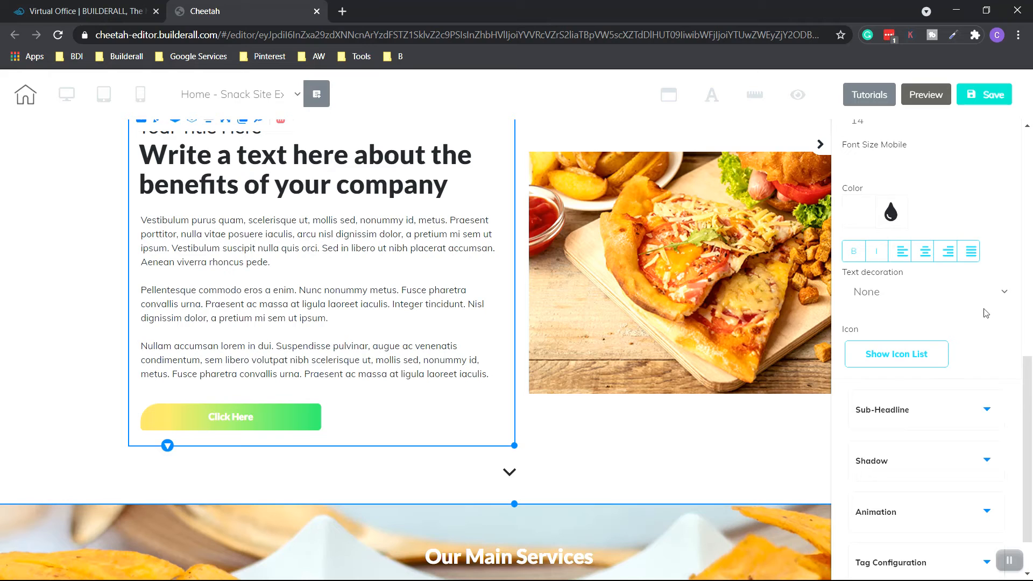
- Add a black shadow to the Click Here button, offset horizontally to the right and slightly downward
scroll(983, 313, "down", 1)
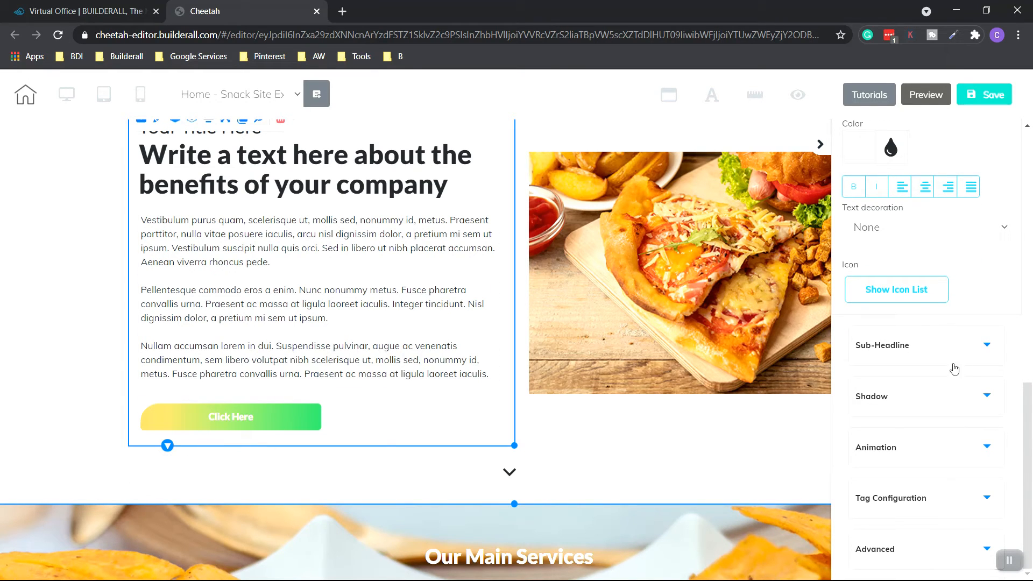
left_click(939, 401)
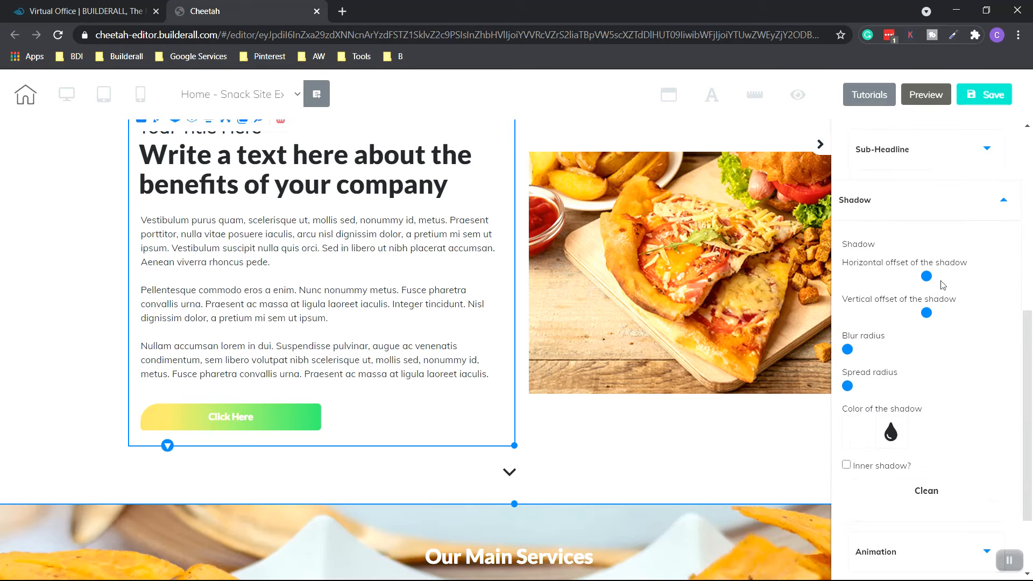
left_click_drag(929, 276, 959, 277)
left_click(858, 429)
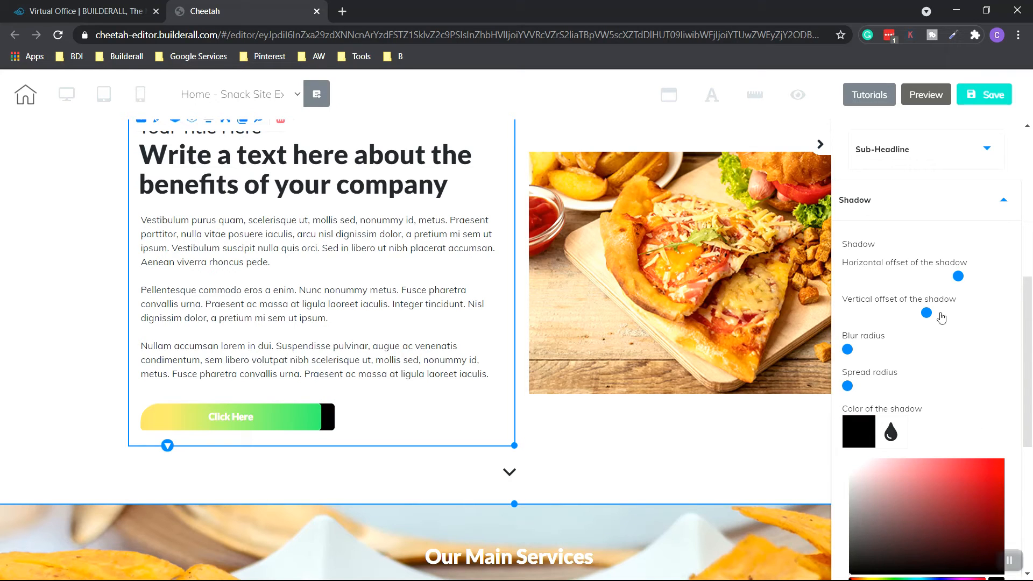
left_click_drag(930, 314, 939, 315)
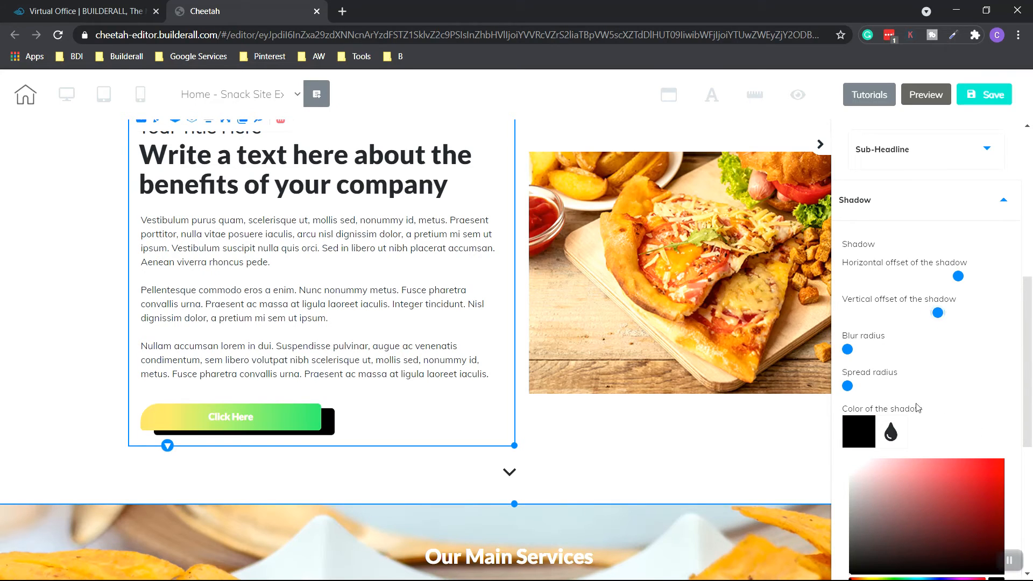
- Lower the opacity of the Click Here button's black shadow color to 0.06
scroll(918, 408, "down", 3)
left_click_drag(927, 459, 866, 459)
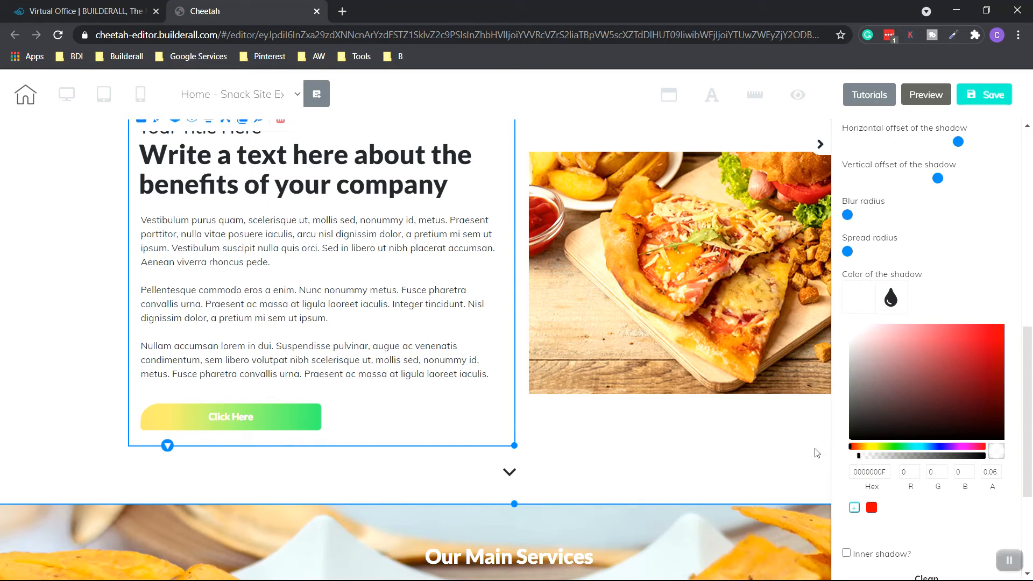
scroll(913, 313, "down", 2)
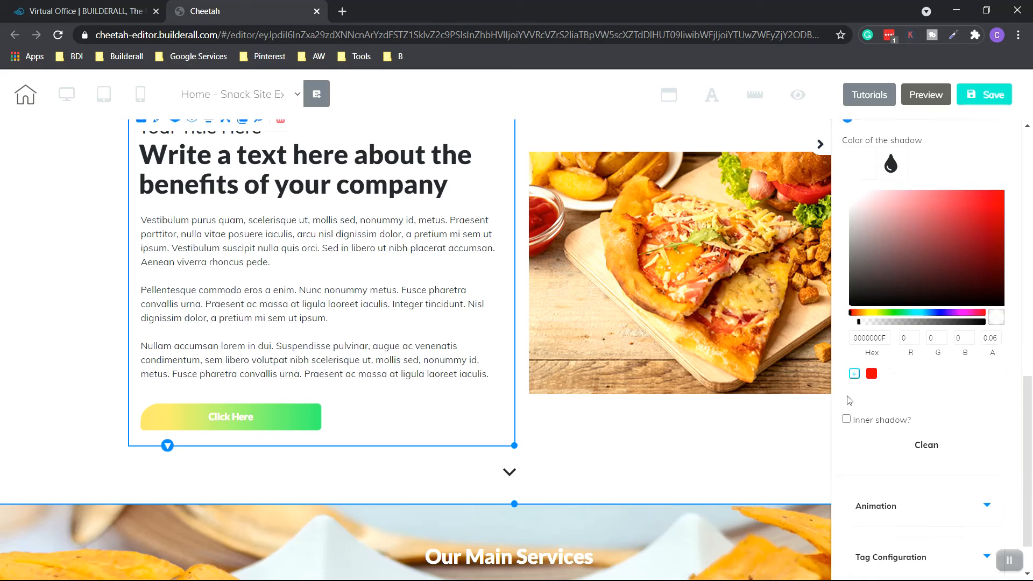
left_click(817, 432)
- Give the Click Here button an animation triggered on Hover with the fadeInLeft effect
scroll(957, 375, "down", 3)
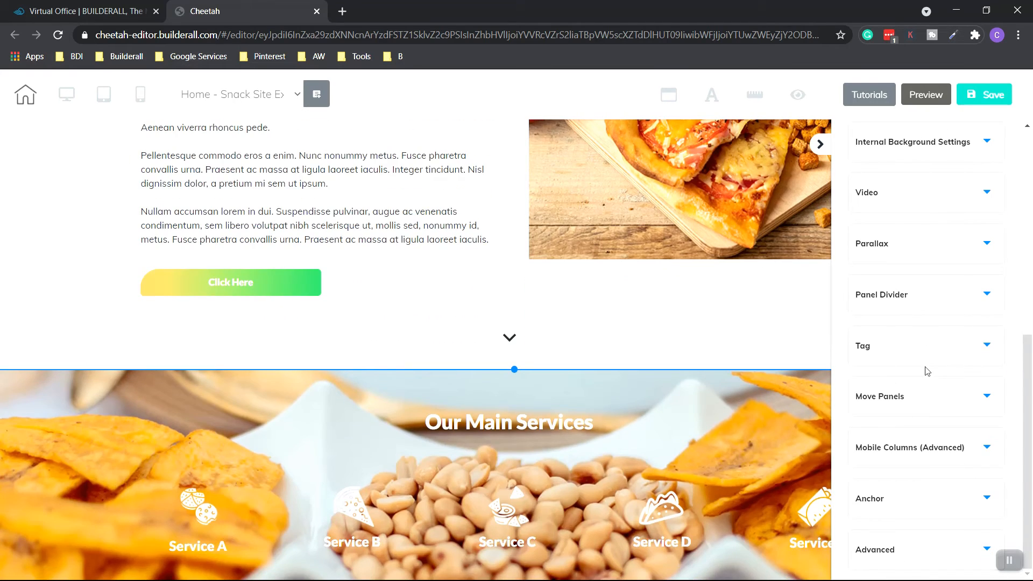
scroll(916, 323, "up", 4)
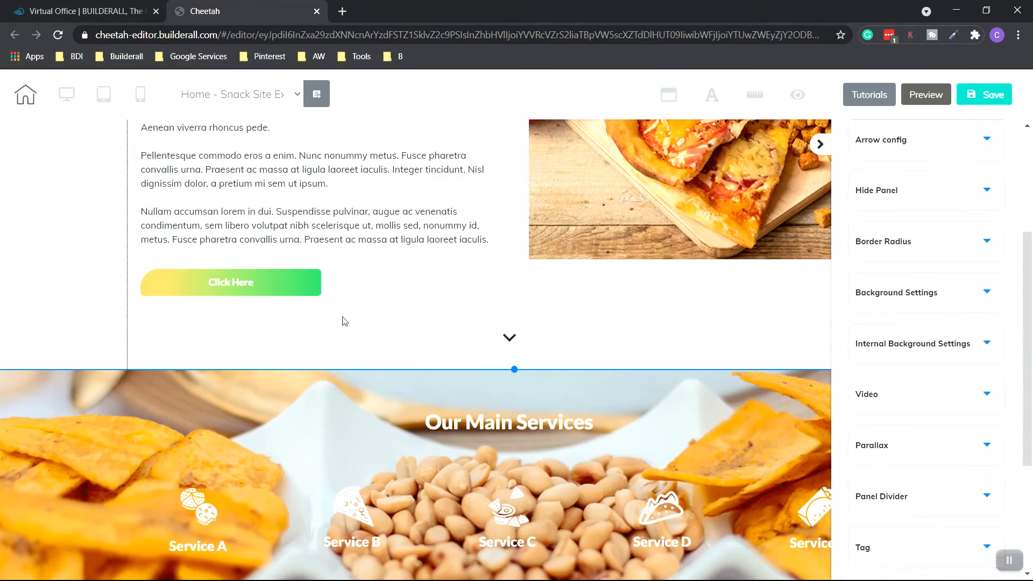
left_click(286, 281)
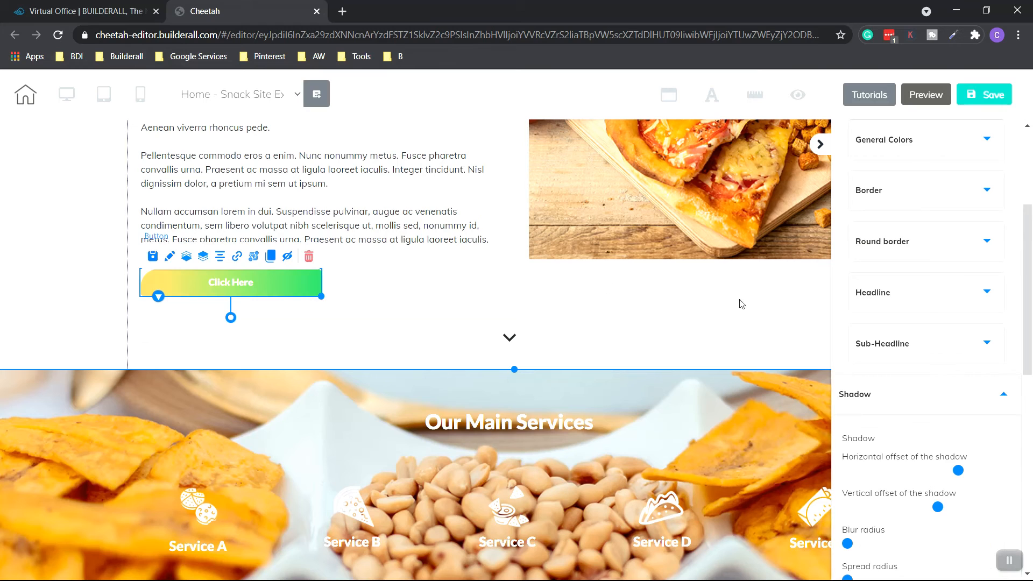
left_click(1003, 396)
left_click(980, 452)
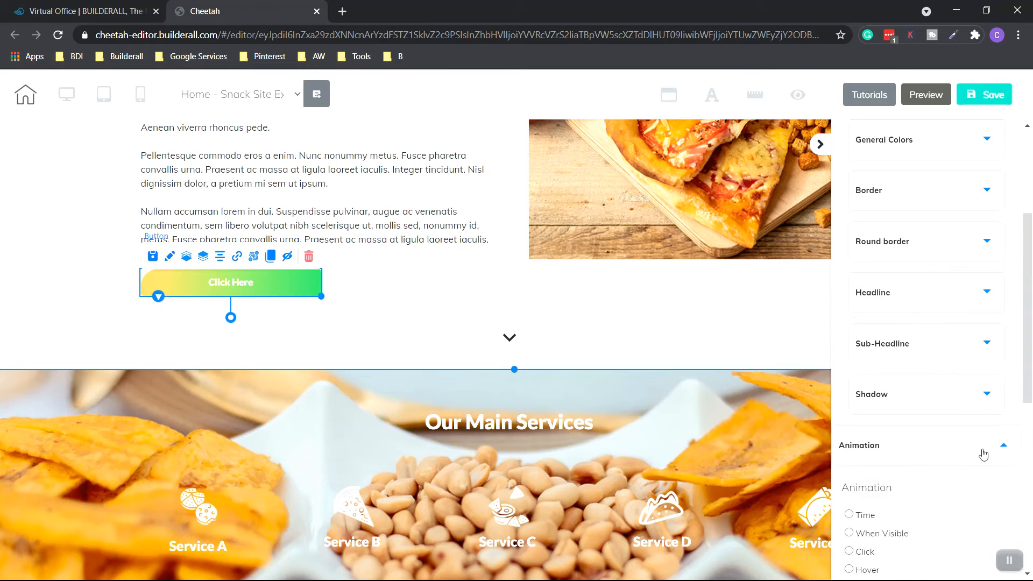
scroll(980, 453, "down", 4)
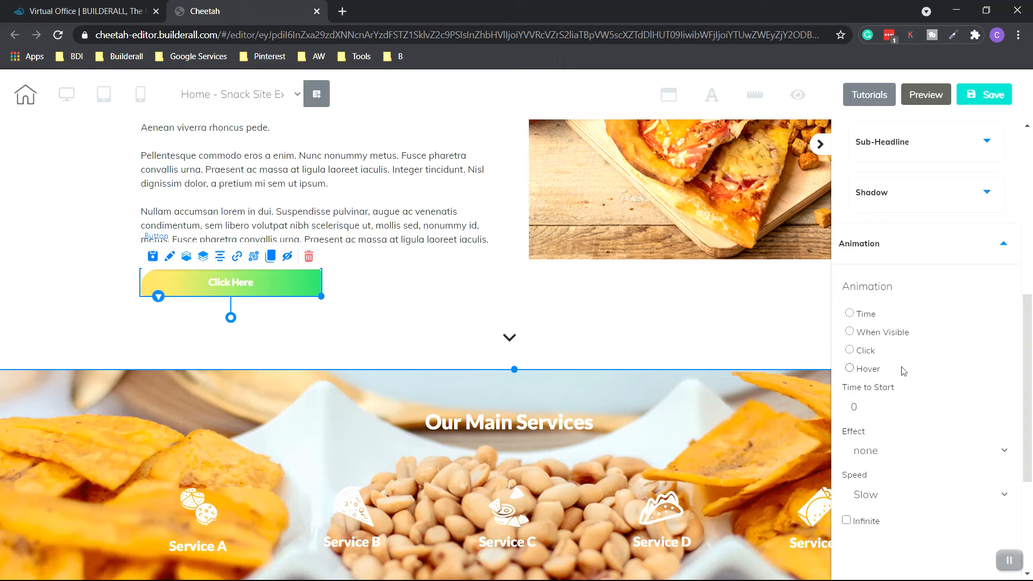
left_click(850, 369)
left_click(904, 407)
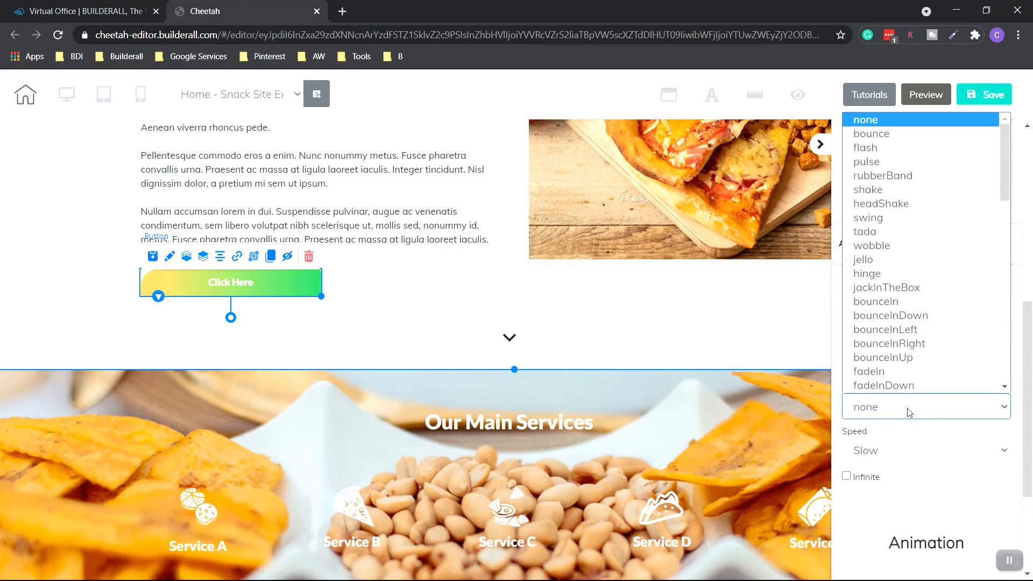
scroll(896, 386, "down", 1)
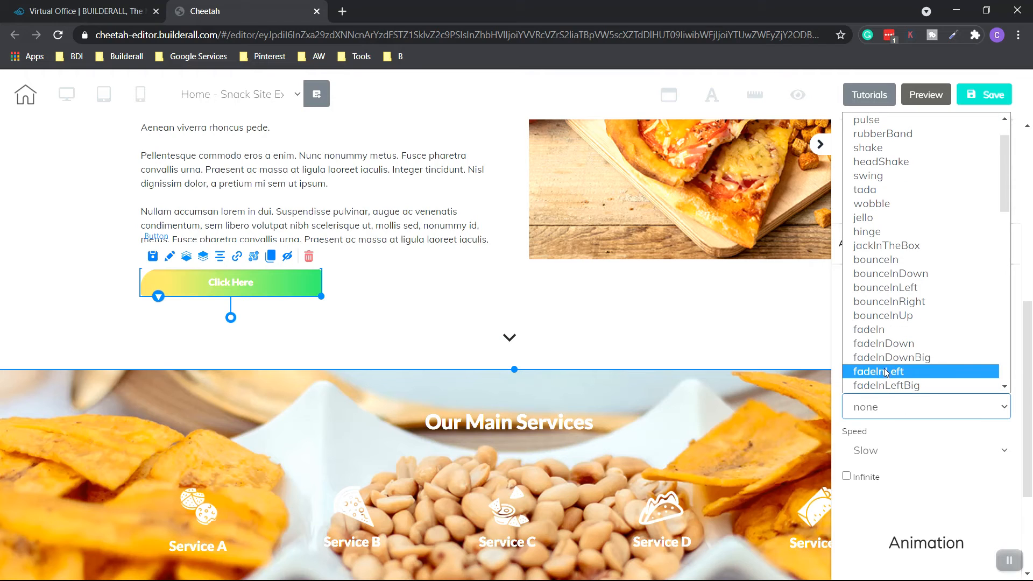
left_click(892, 371)
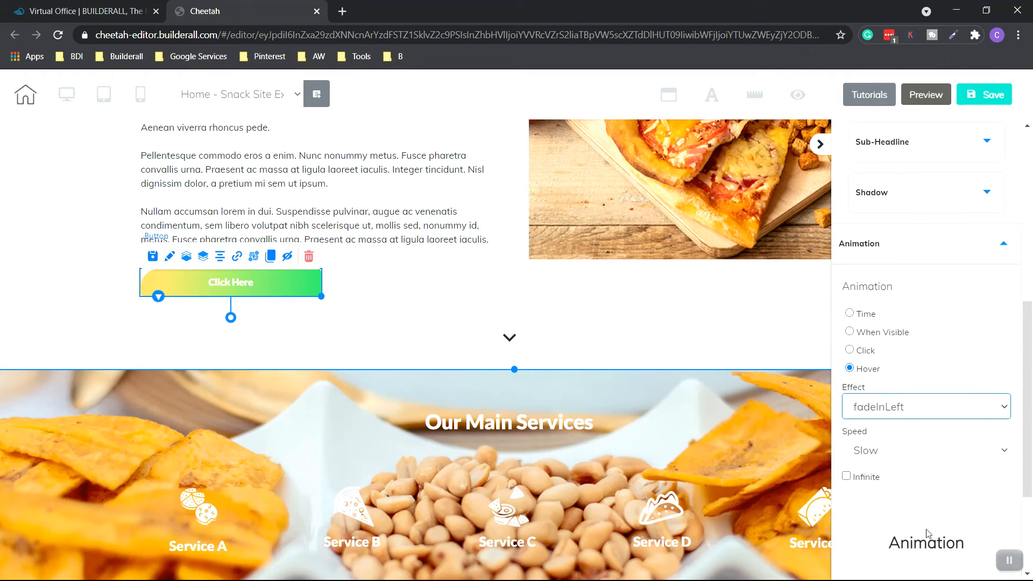
- Change the Click Here button's hover animation effect to bounceInUp
left_click(904, 416)
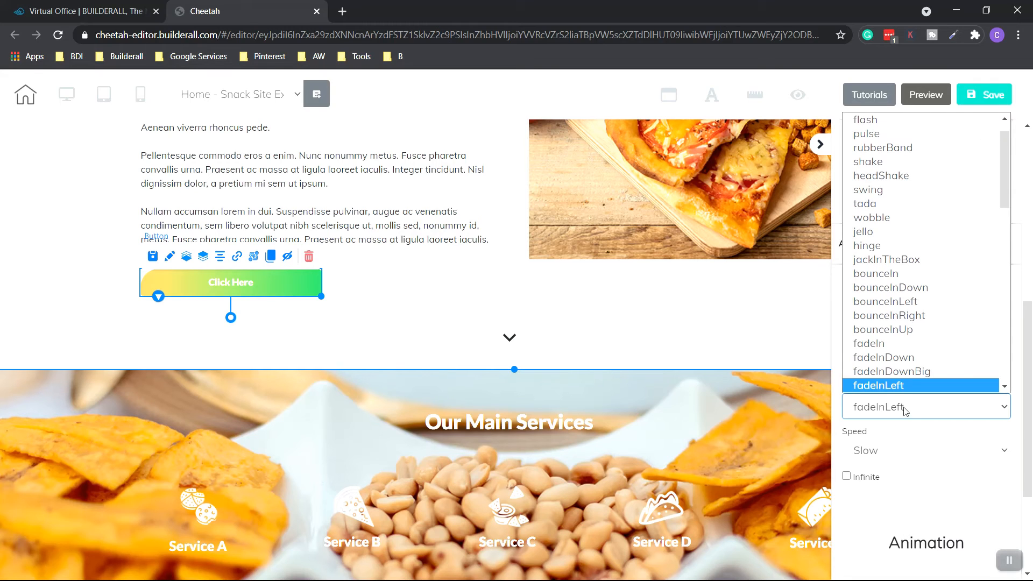
left_click(912, 337)
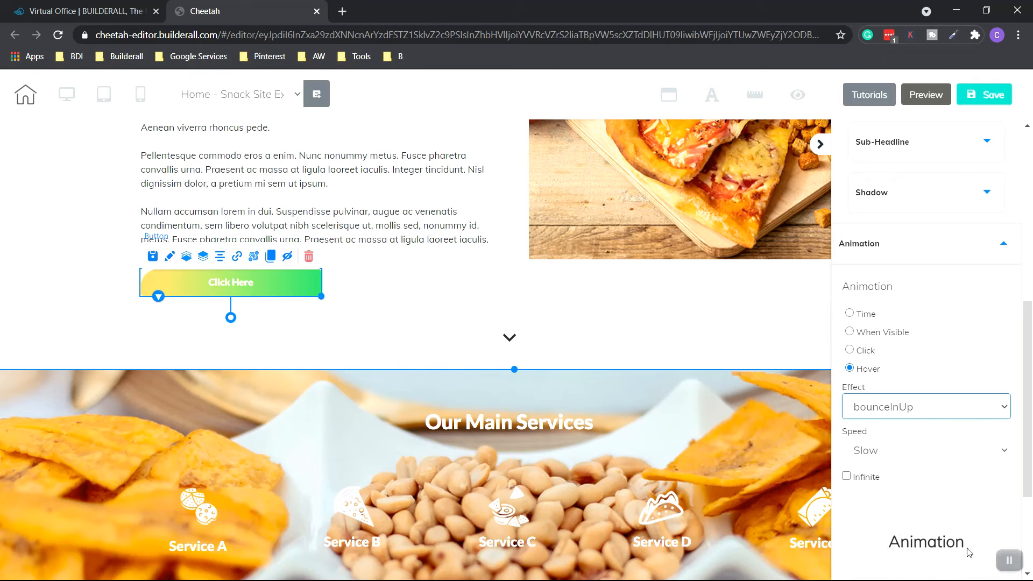
left_click(919, 426)
scroll(910, 435, "down", 1)
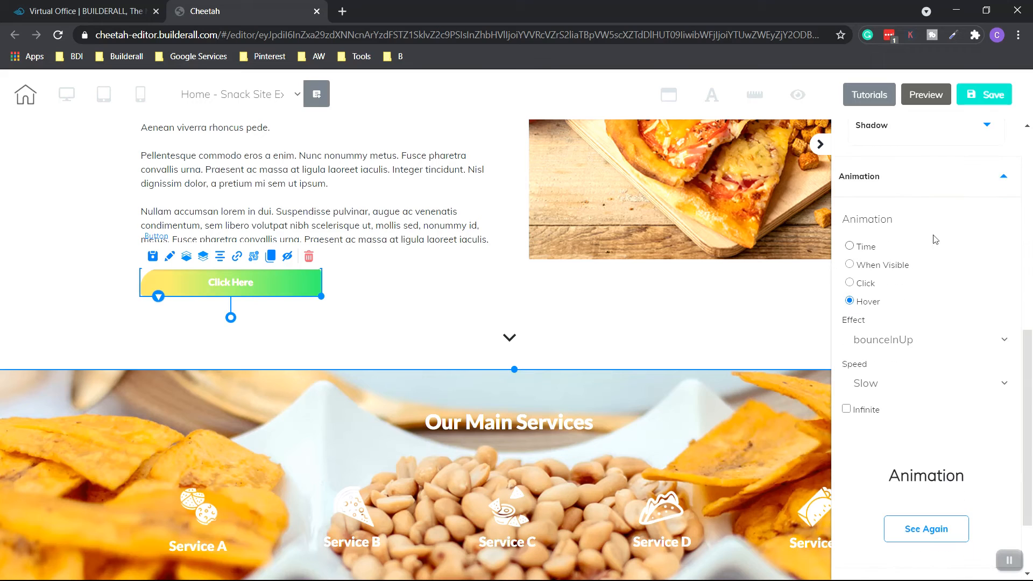
left_click(954, 187)
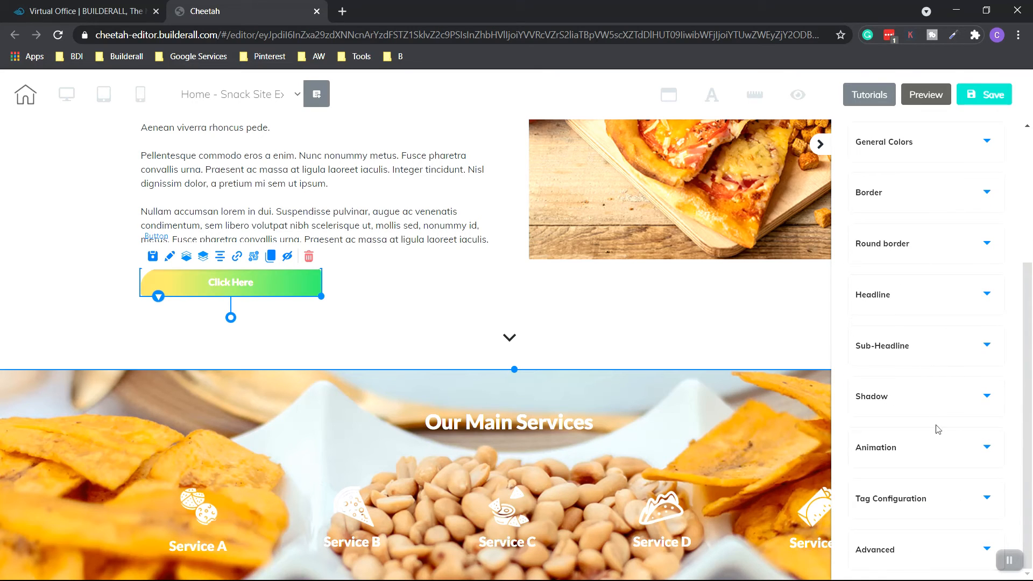
- Examine the Click Here button's tag configuration and its advanced layer and save-element options
left_click(933, 514)
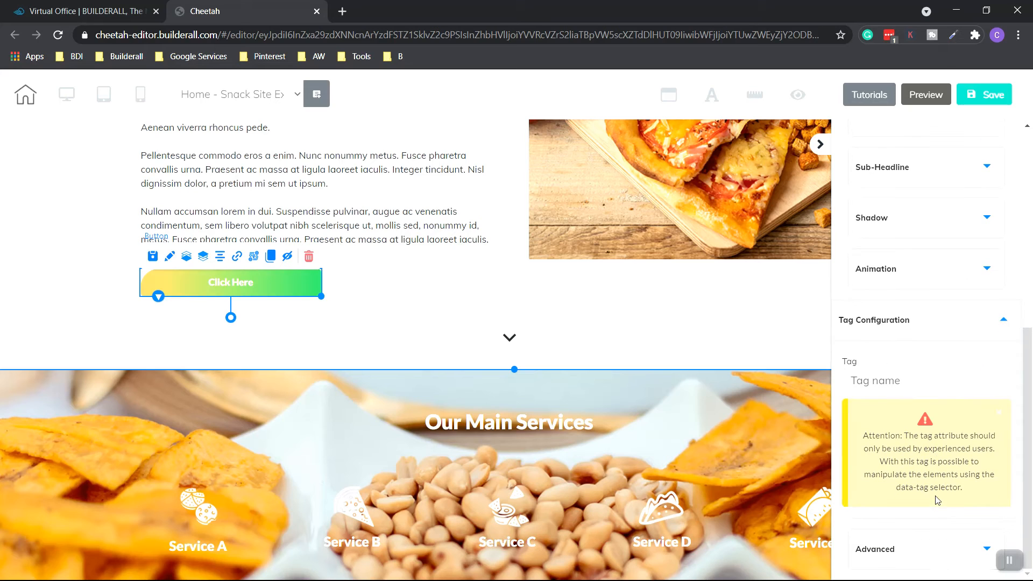
left_click(1004, 325)
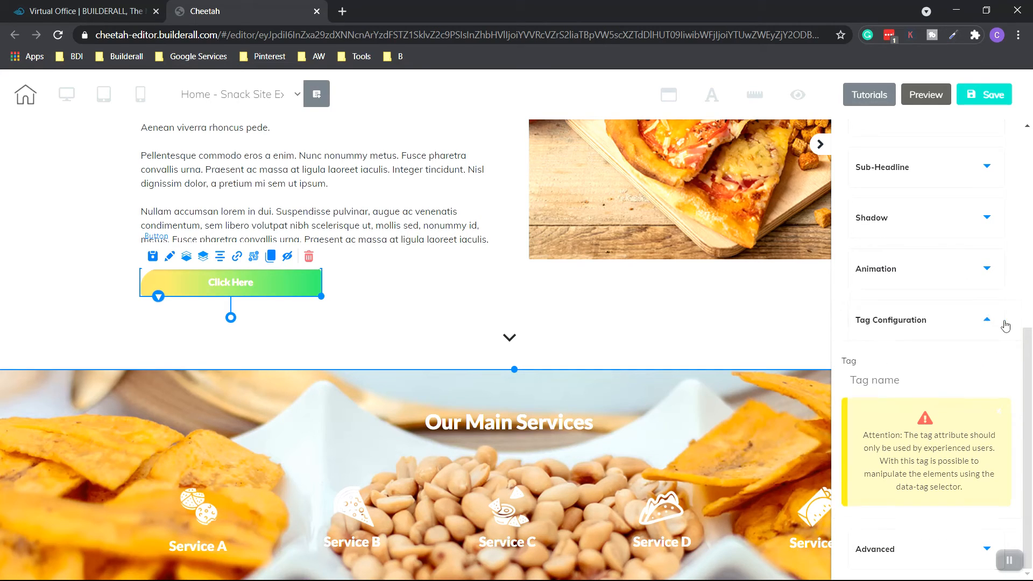
left_click(930, 568)
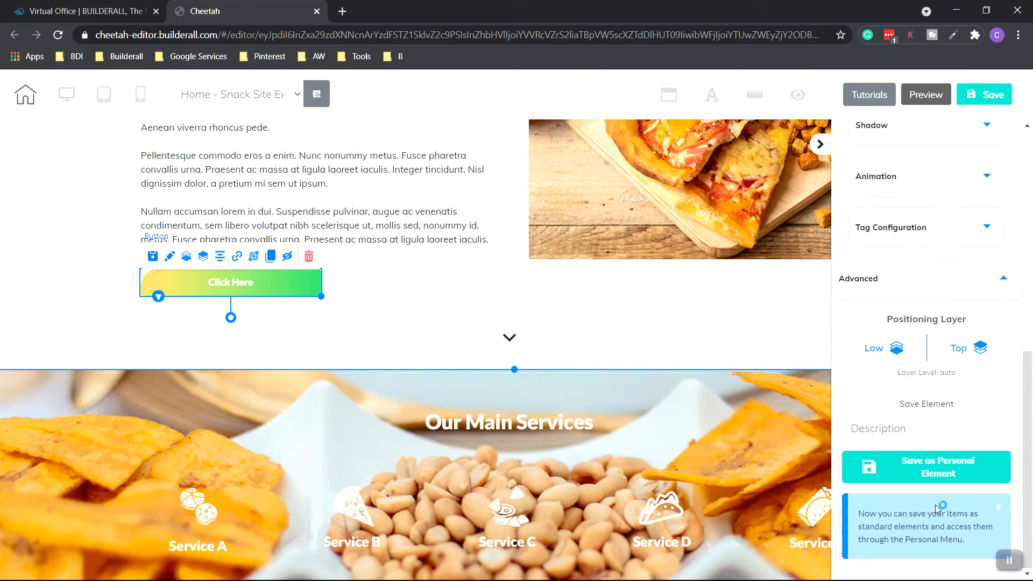
scroll(969, 398, "up", 3)
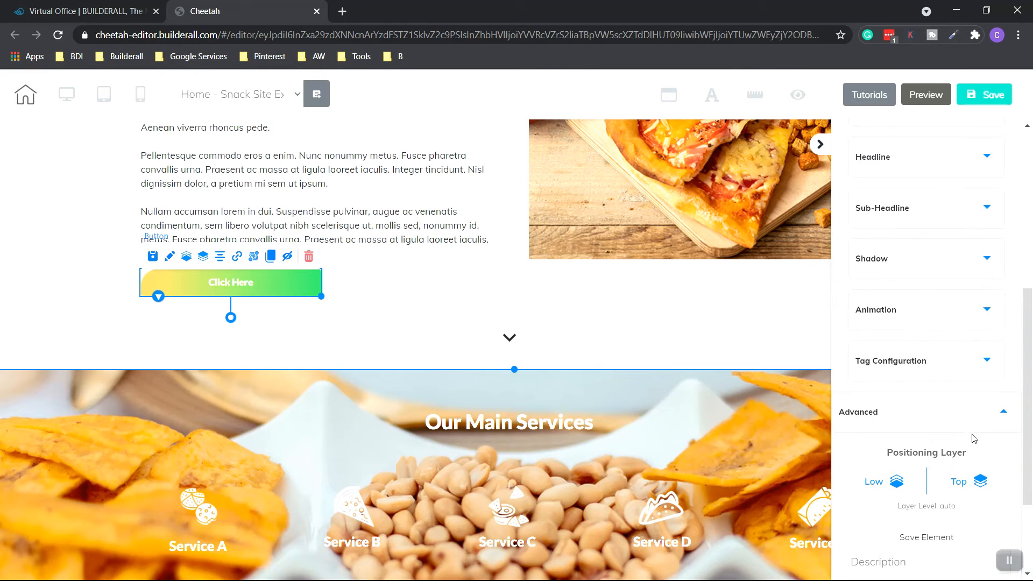
scroll(969, 412, "up", 6)
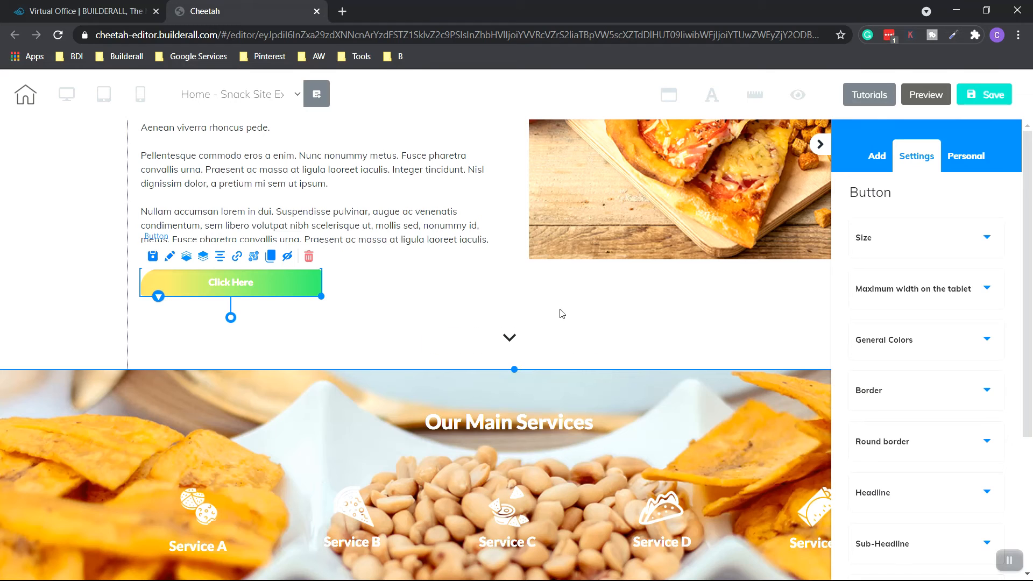
- Select the panel containing the Click Here button and review the home page sections around it
left_click(560, 346)
scroll(560, 348, "down", 4)
scroll(566, 435, "up", 3)
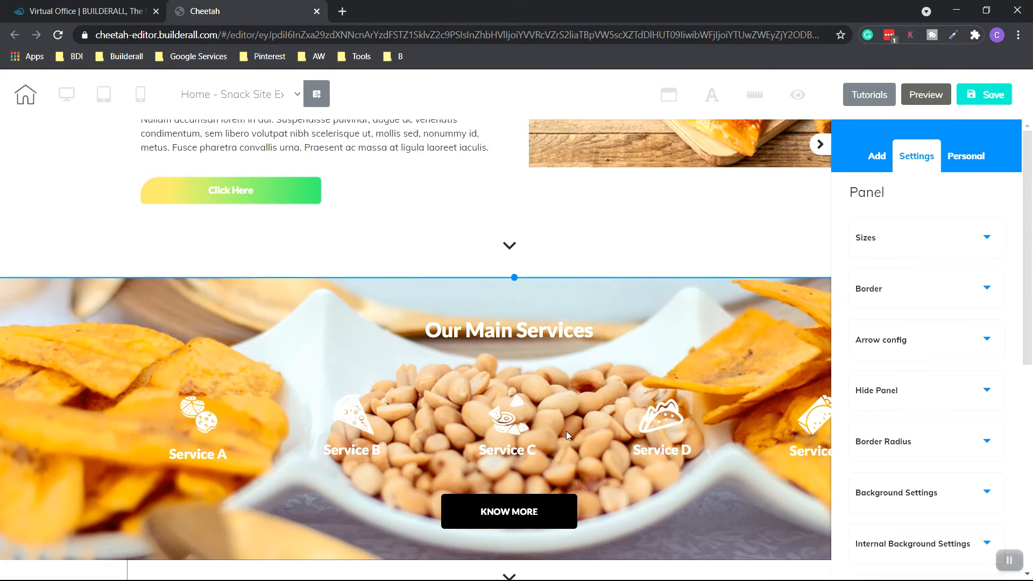
scroll(566, 435, "up", 6)
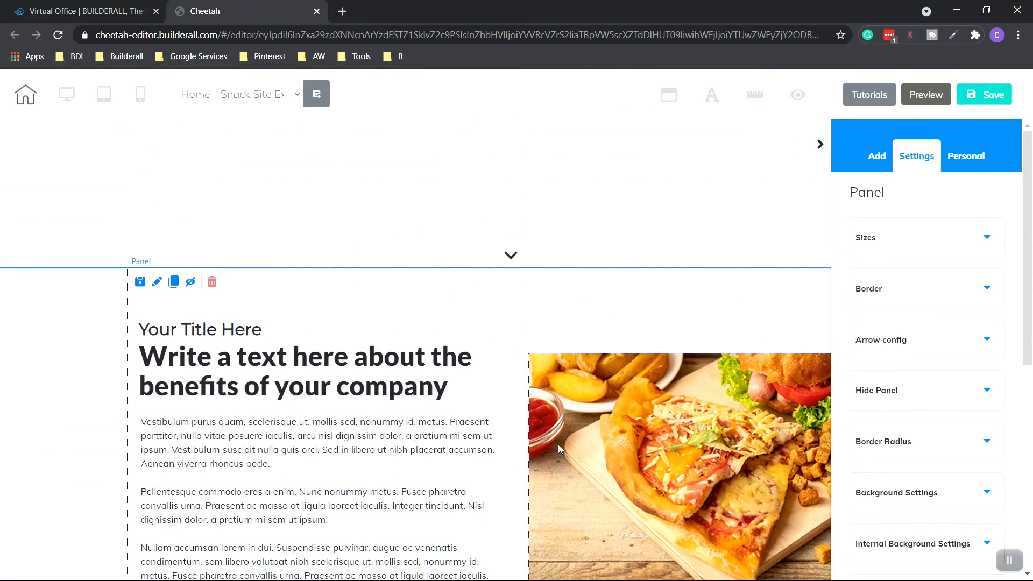
scroll(559, 356, "up", 5)
scroll(568, 412, "down", 5)
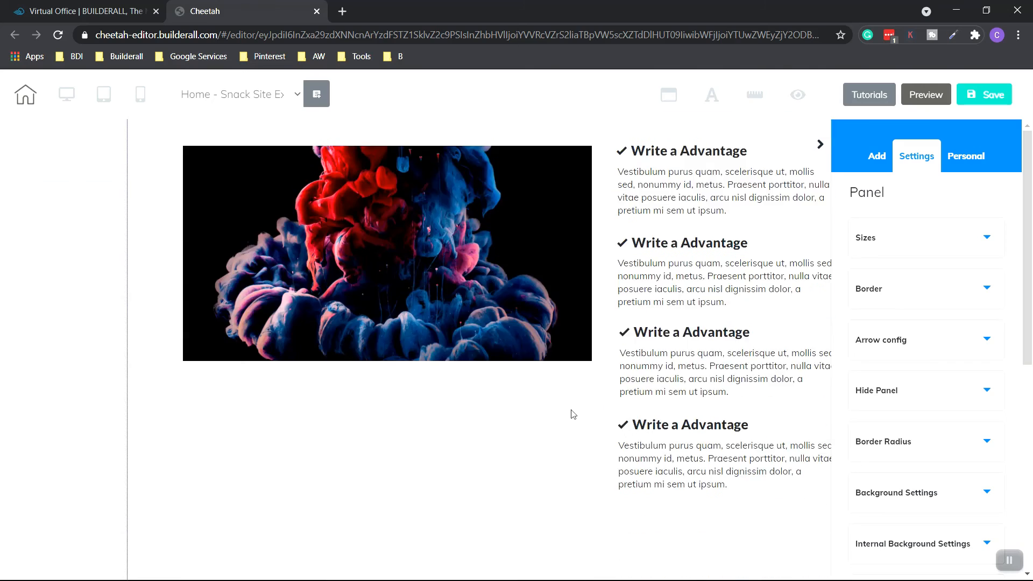
scroll(591, 419, "up", 3)
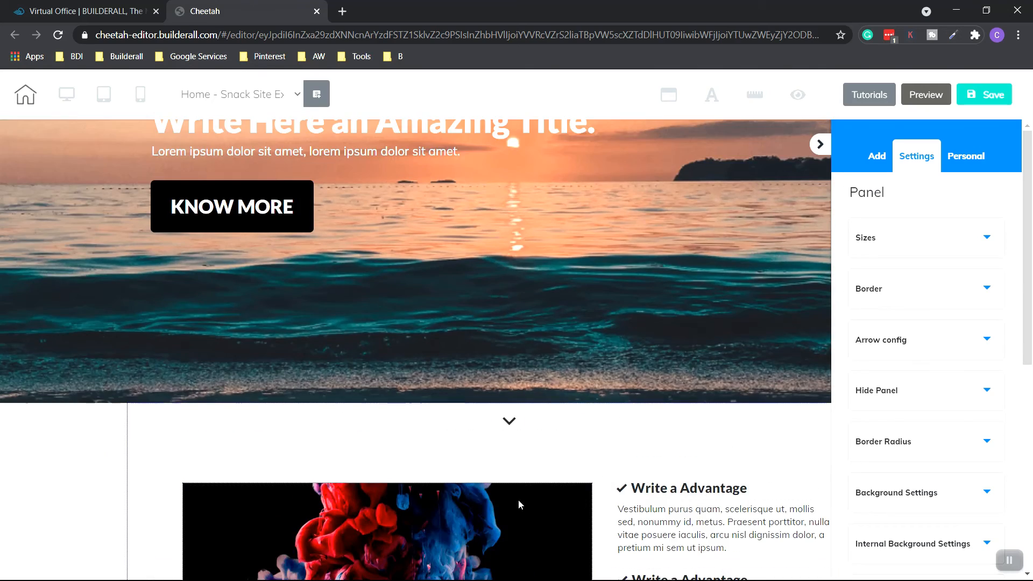
scroll(603, 503, "down", 6)
scroll(599, 499, "up", 3)
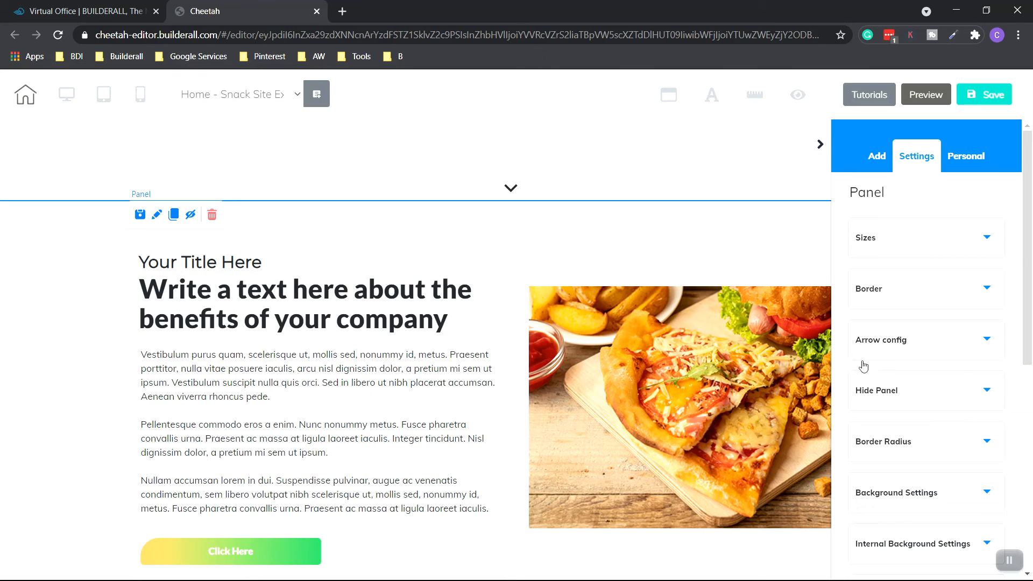
- Move the panel with the pizza image and Click Here button above the sunset hero panel, directly below the first black panel
scroll(915, 369, "down", 3)
scroll(958, 350, "down", 6)
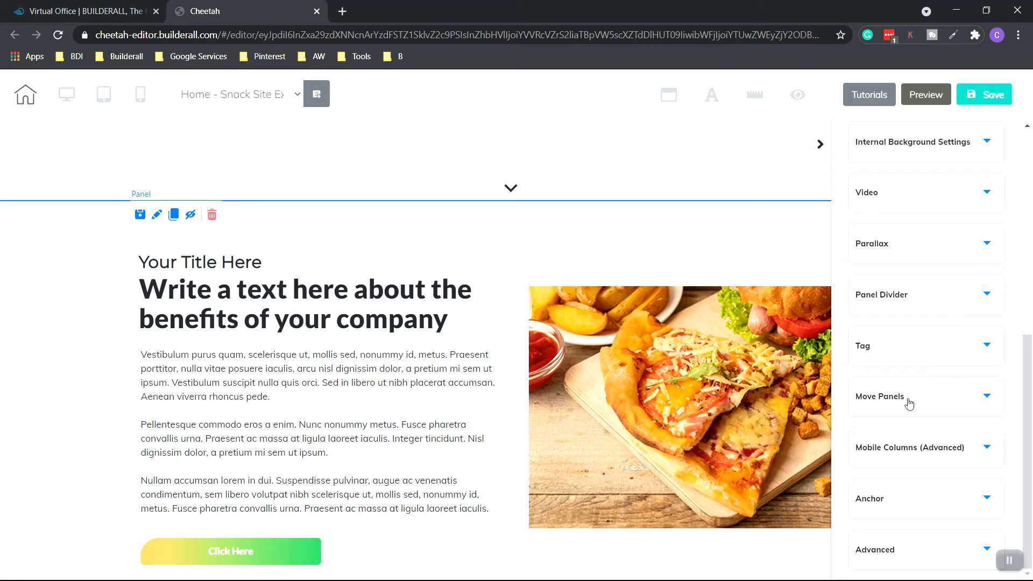
left_click(918, 401)
scroll(971, 410, "down", 5)
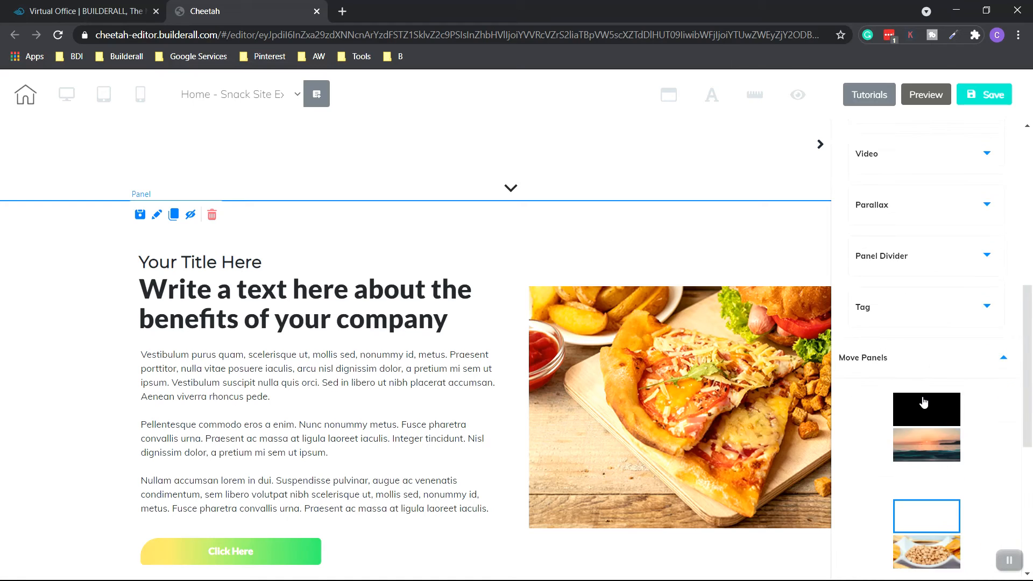
scroll(972, 414, "down", 1)
scroll(972, 414, "up", 3)
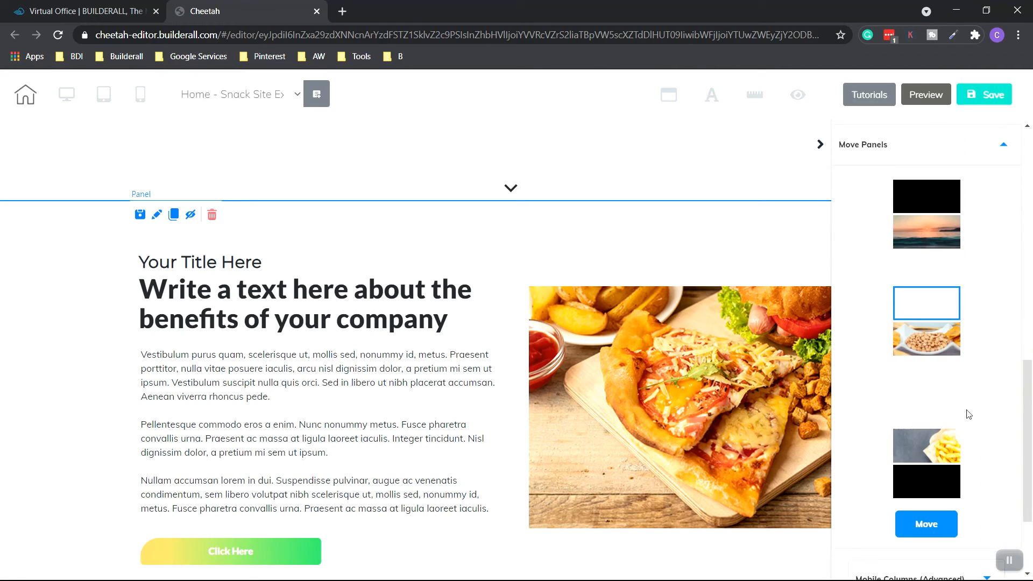
scroll(958, 409, "down", 2)
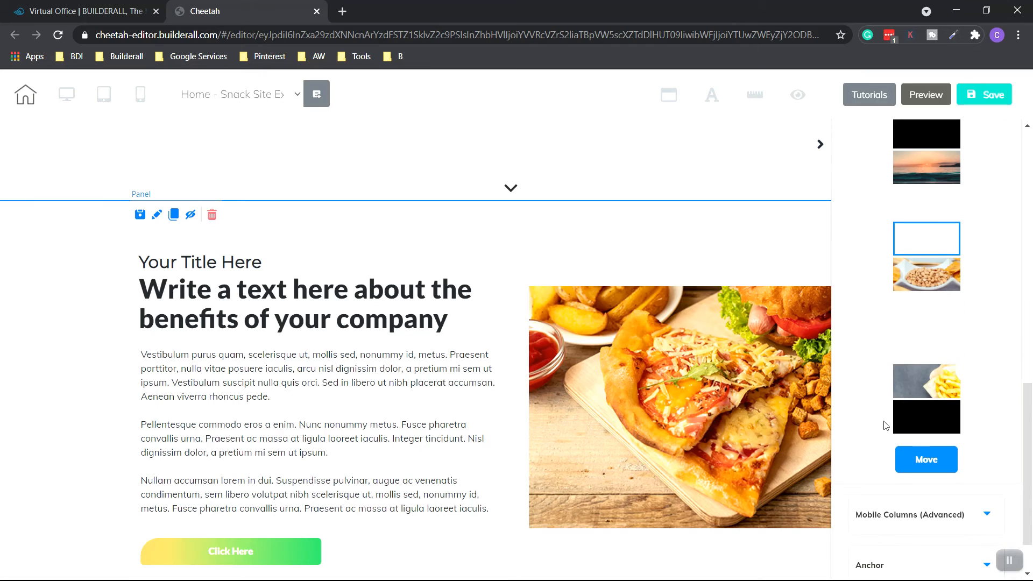
left_click_drag(1020, 384, 1019, 383)
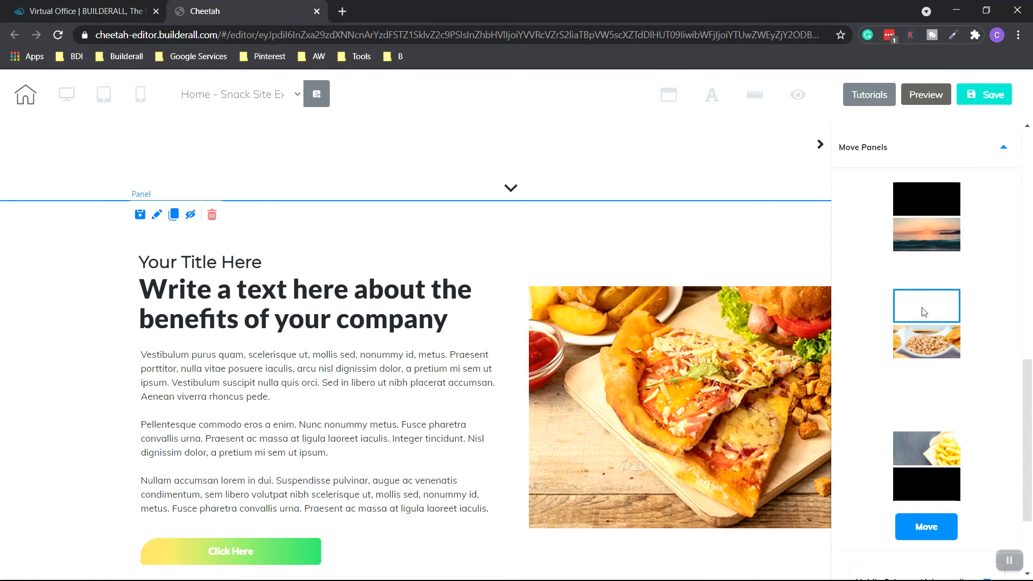
left_click_drag(937, 315, 929, 241)
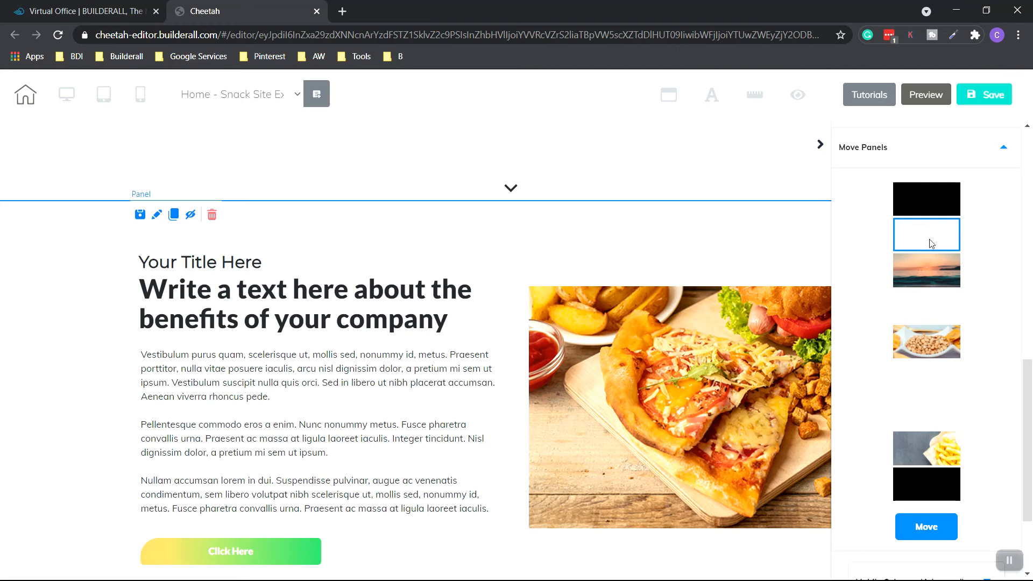
left_click(936, 533)
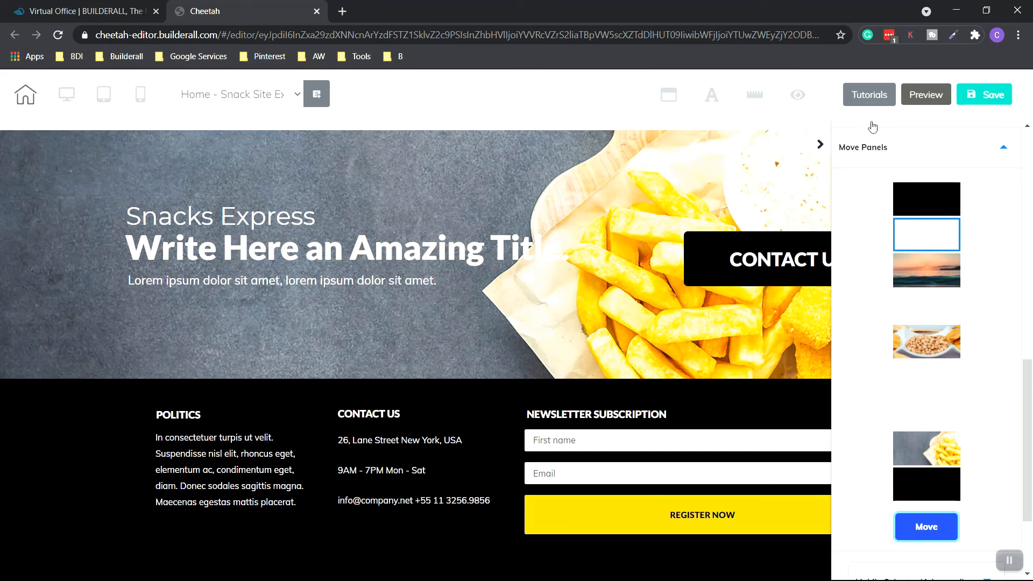
- Look through the home page to check the new order of its panels
left_click(754, 319)
scroll(802, 354, "up", 15)
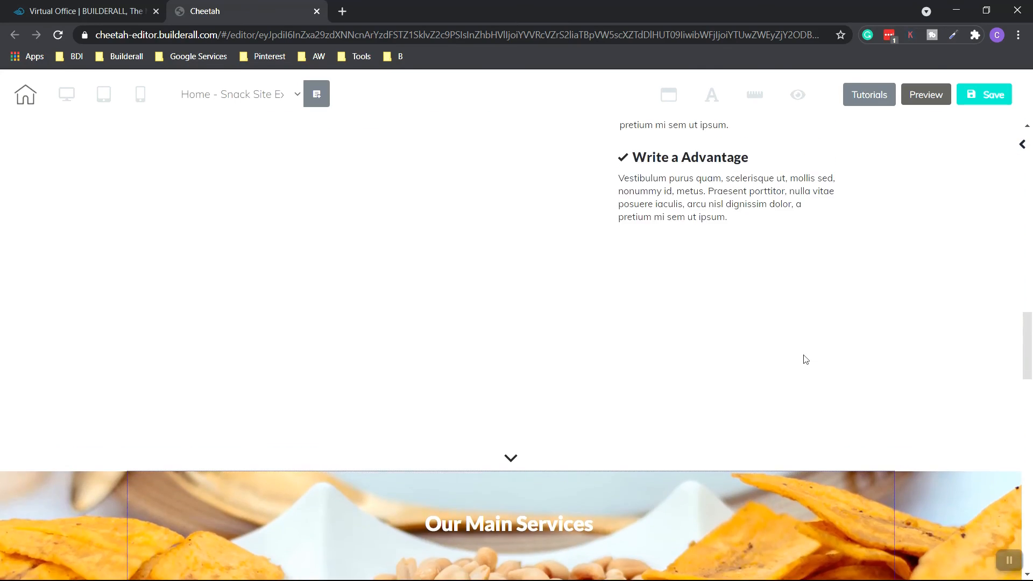
scroll(806, 359, "up", 15)
scroll(805, 360, "down", 14)
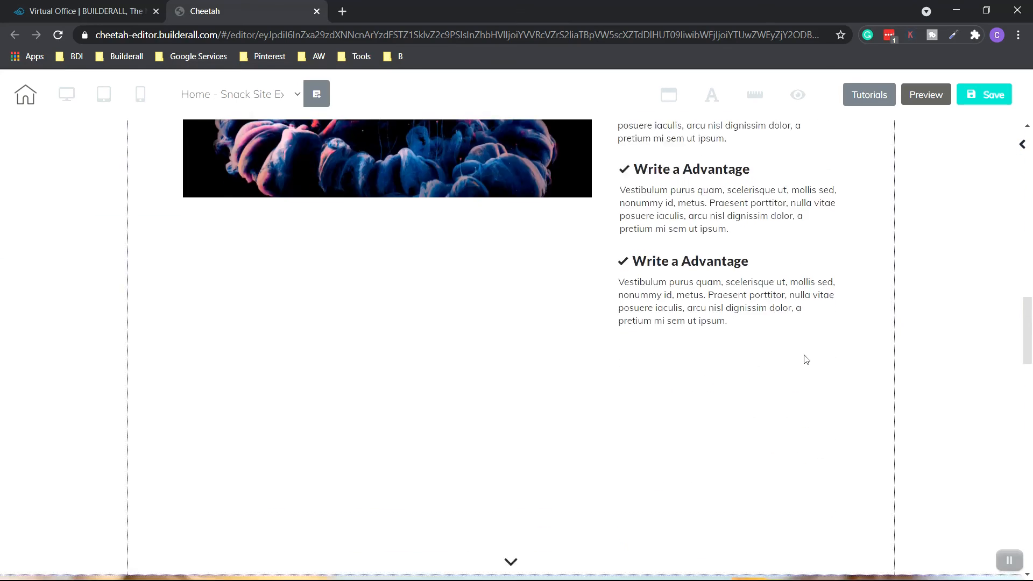
scroll(806, 360, "down", 4)
scroll(717, 412, "up", 2)
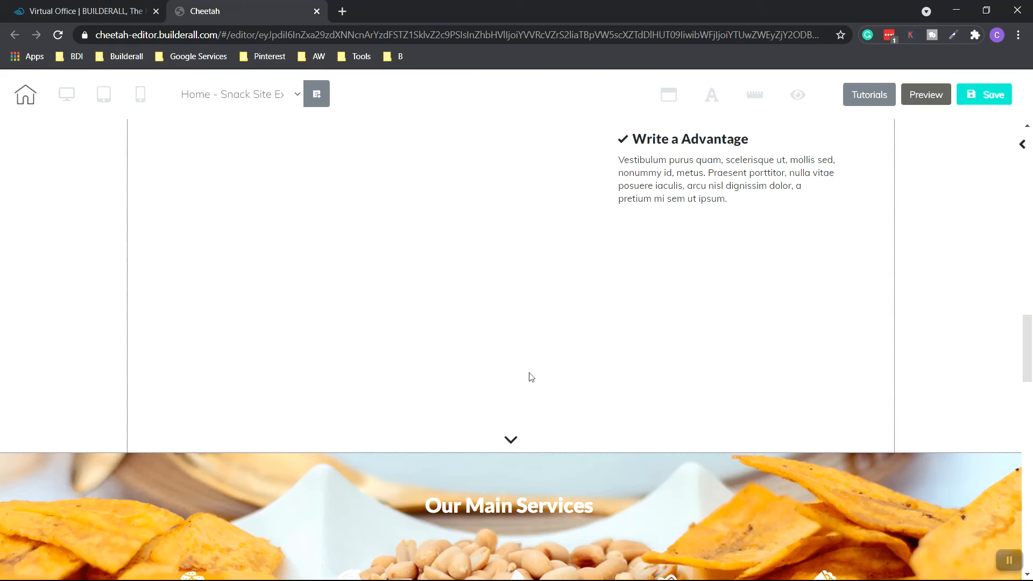
scroll(529, 353, "up", 6)
scroll(529, 352, "down", 16)
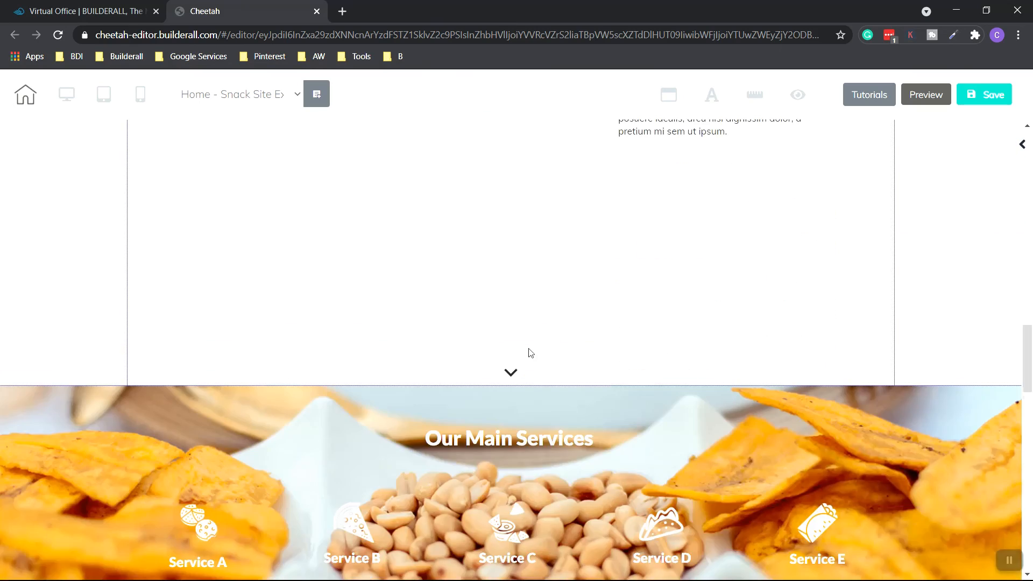
- Review the home page's sections between the header, the pizza and sunset panels, the services and statistics, and the footer
scroll(529, 353, "down", 12)
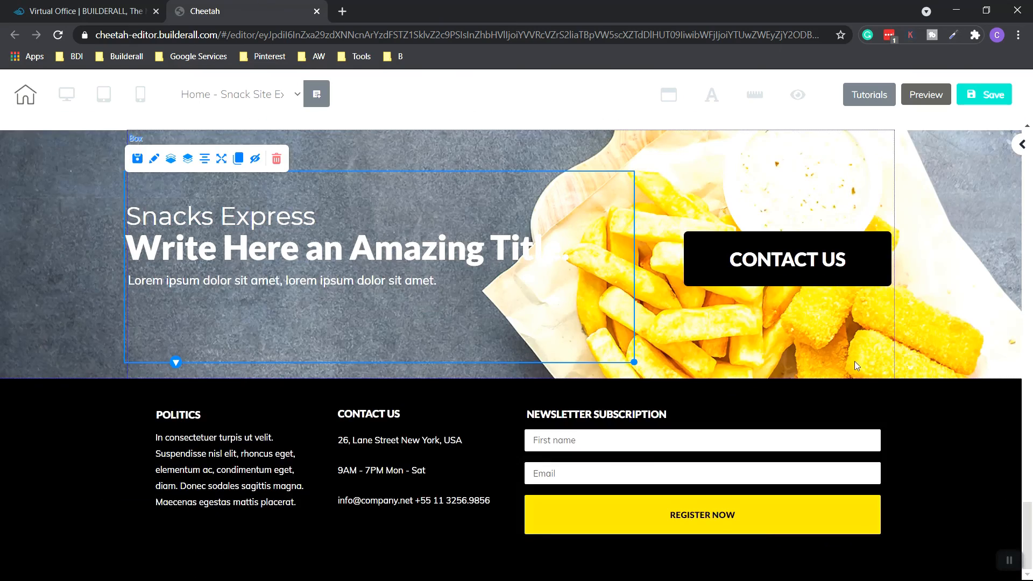
scroll(909, 345, "up", 15)
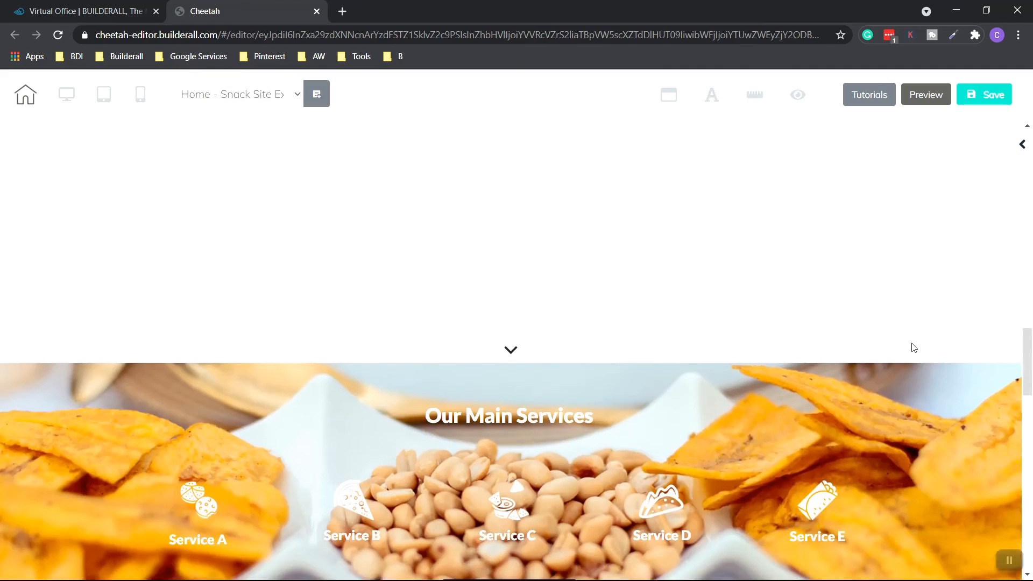
scroll(913, 347, "up", 9)
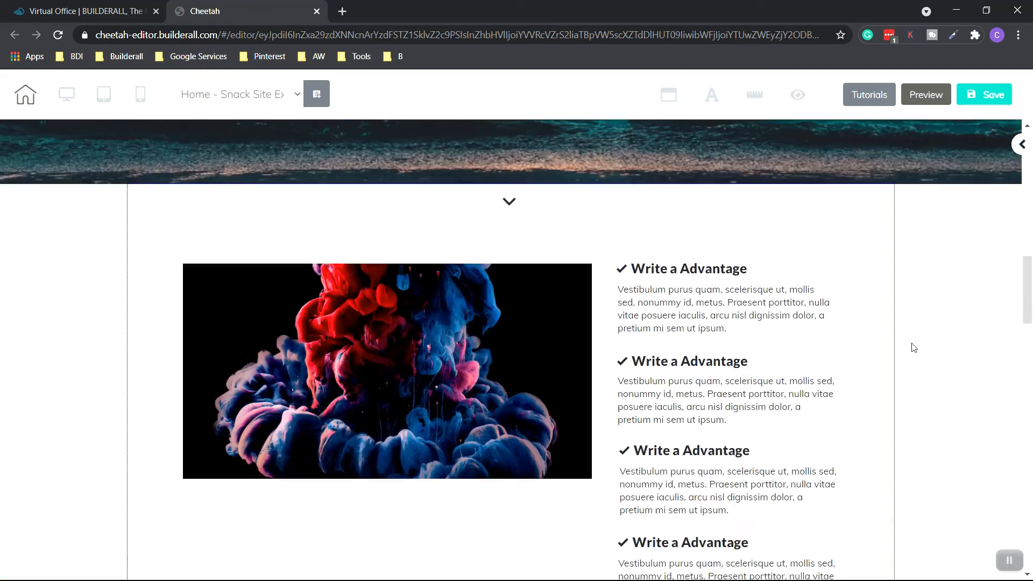
scroll(912, 343, "up", 9)
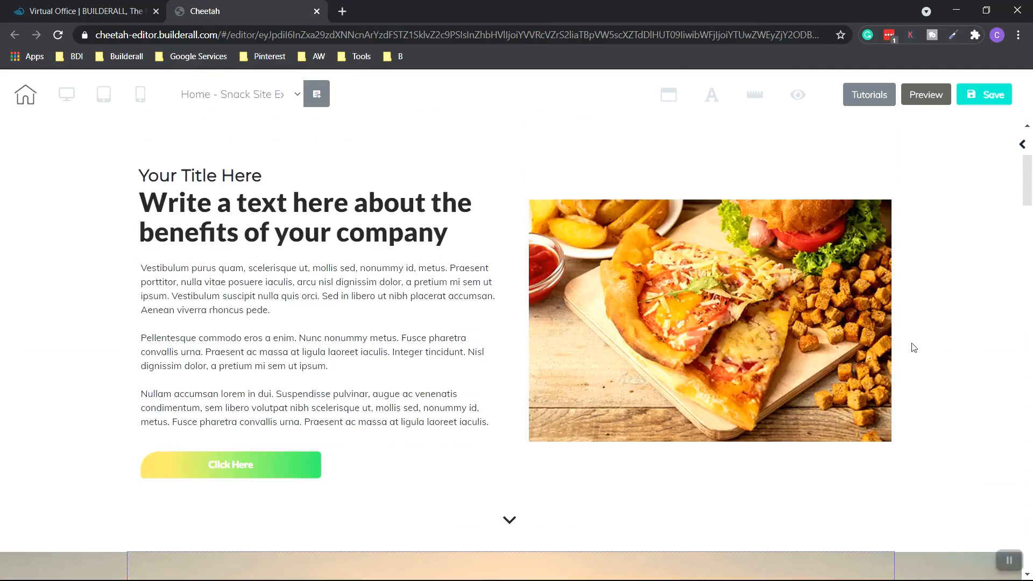
scroll(615, 307, "up", 1)
scroll(635, 379, "down", 10)
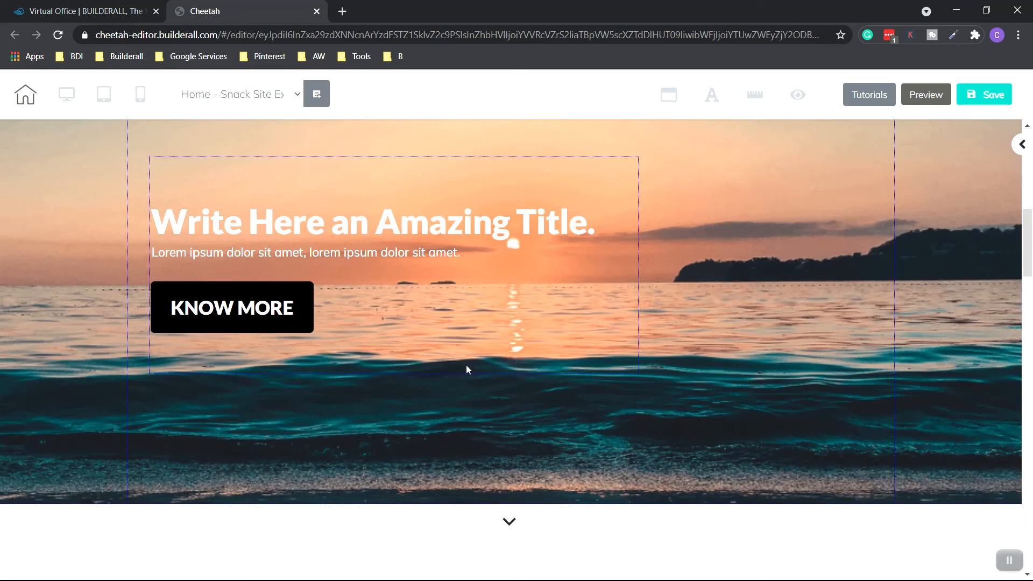
scroll(524, 374, "up", 6)
scroll(536, 183, "up", 2)
scroll(618, 384, "down", 4)
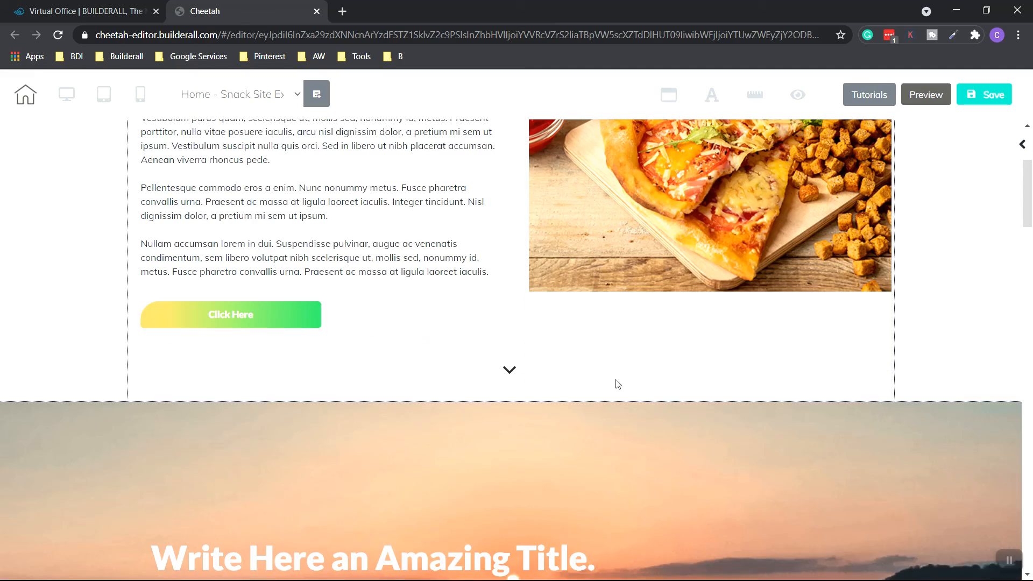
scroll(623, 377, "up", 1)
scroll(620, 381, "down", 8)
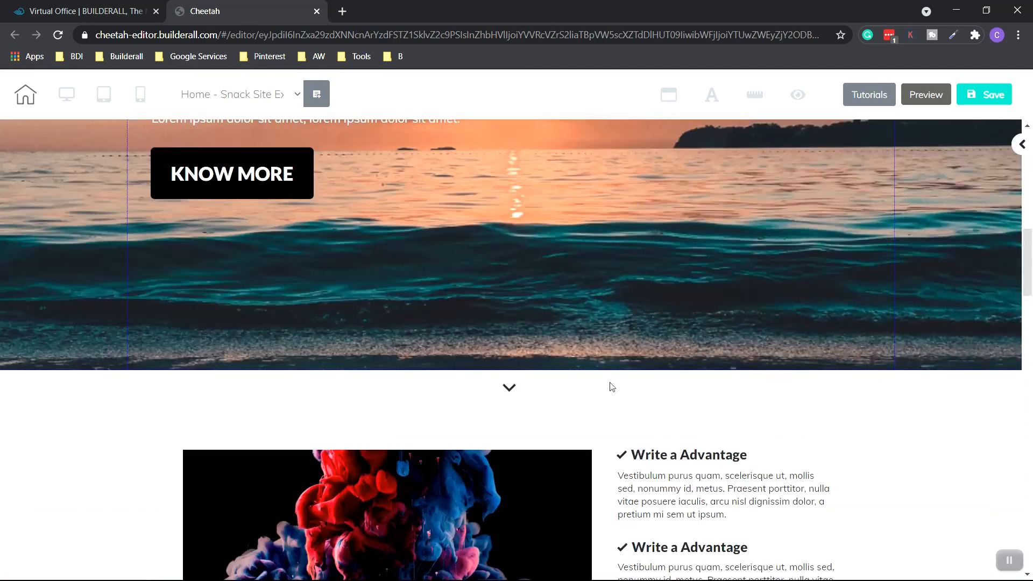
scroll(618, 385, "up", 5)
scroll(616, 385, "down", 15)
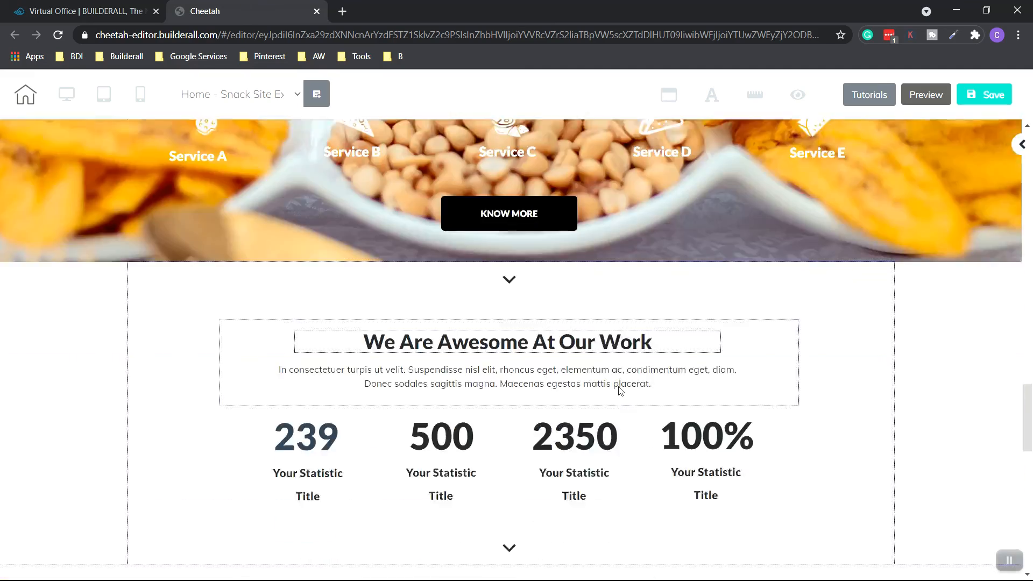
- Select the newsletter subscription form in the footer, open its MailingBoss Form settings window and close it
scroll(617, 396, "down", 7)
scroll(616, 392, "up", 1)
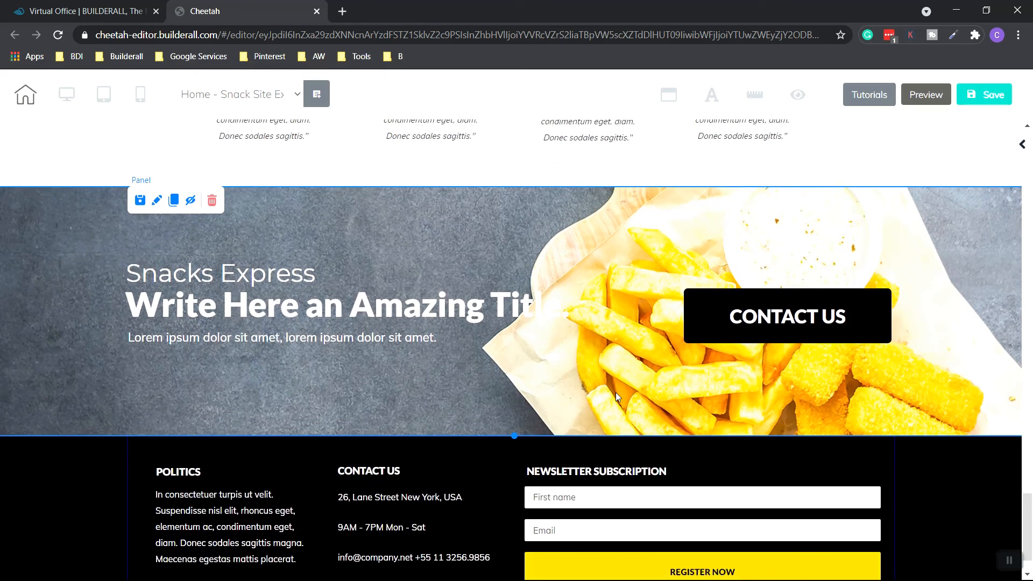
scroll(615, 392, "down", 1)
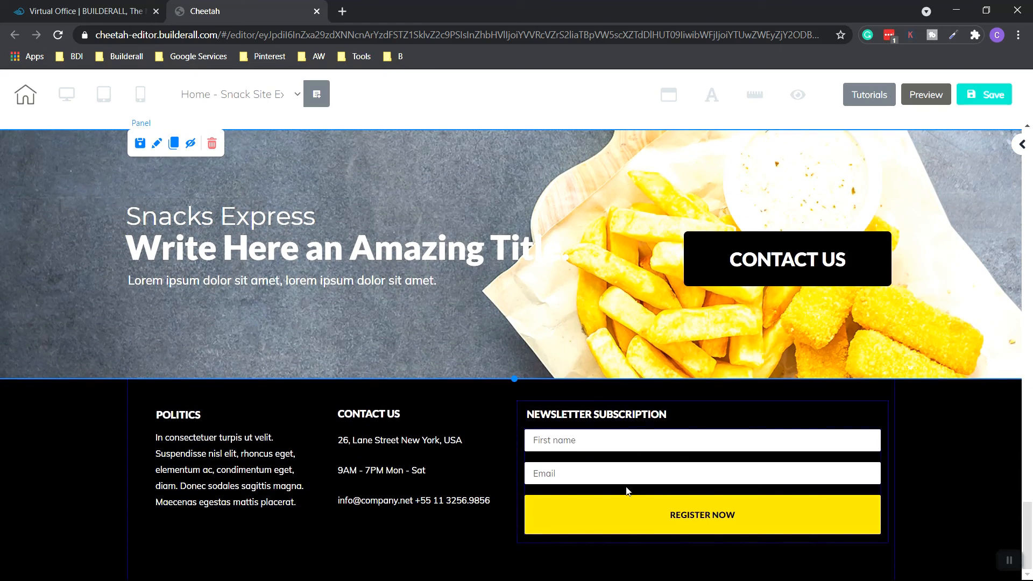
left_click(709, 447)
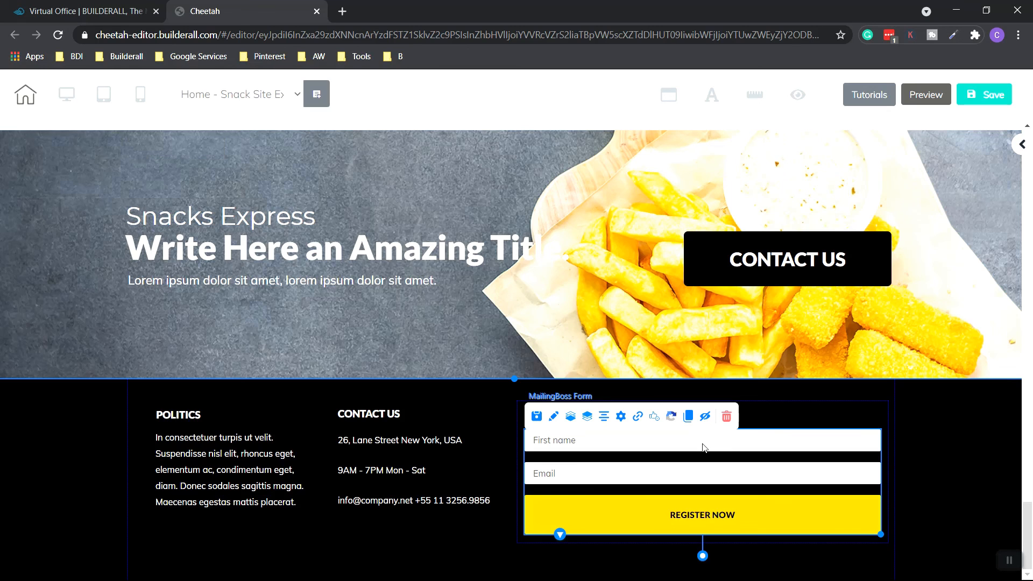
left_click(556, 424)
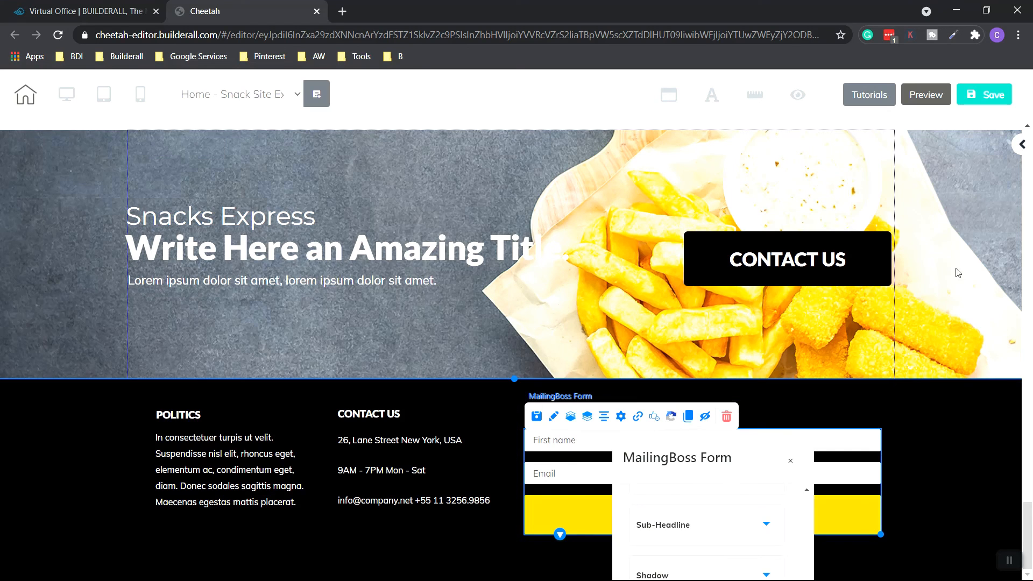
left_click(791, 462)
- Examine the newsletter form's General Settings and its other size, style, border and tag setting groups in the sidebar
left_click(1012, 147)
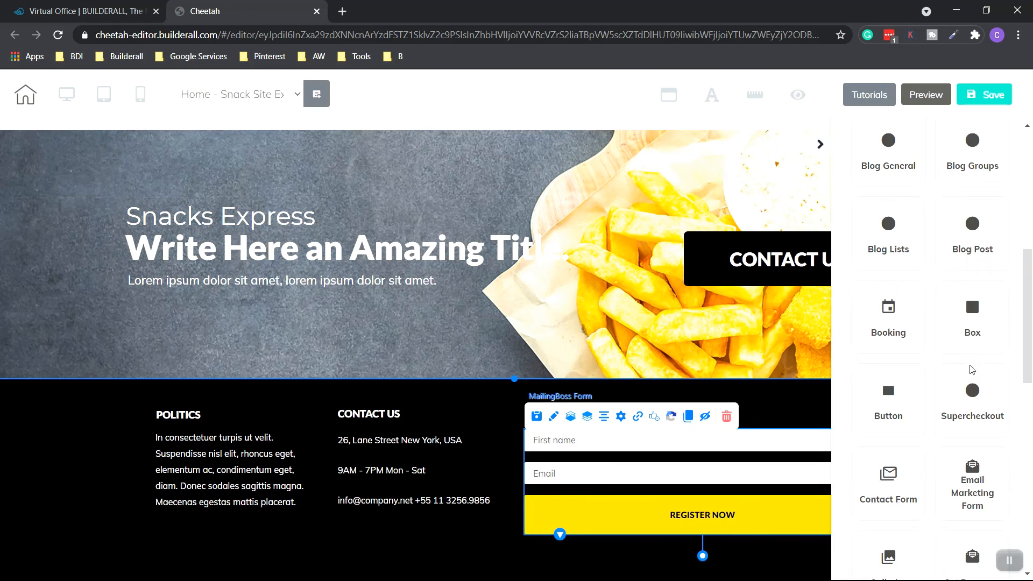
left_click(675, 446)
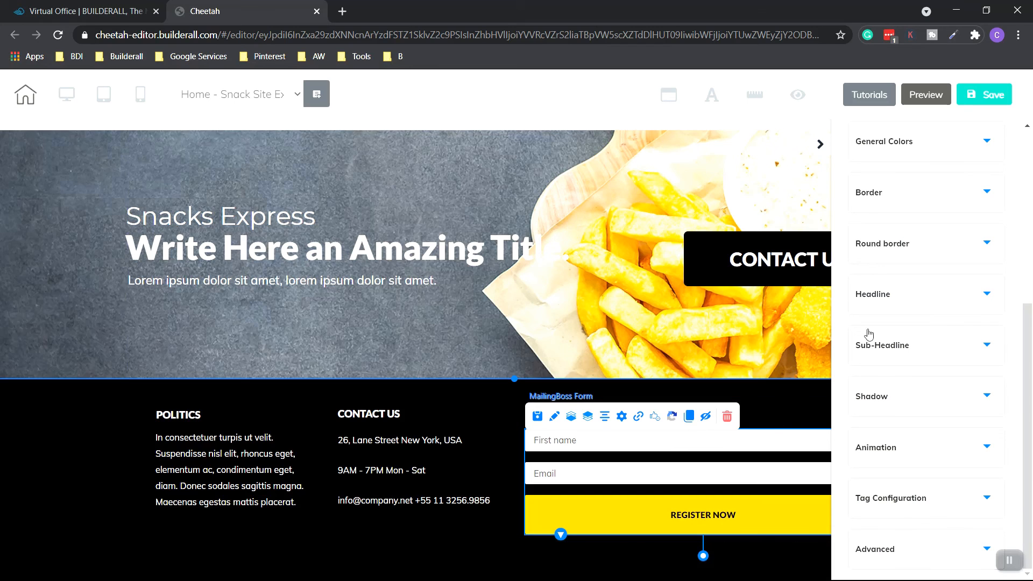
scroll(917, 204, "up", 1)
scroll(917, 204, "up", 5)
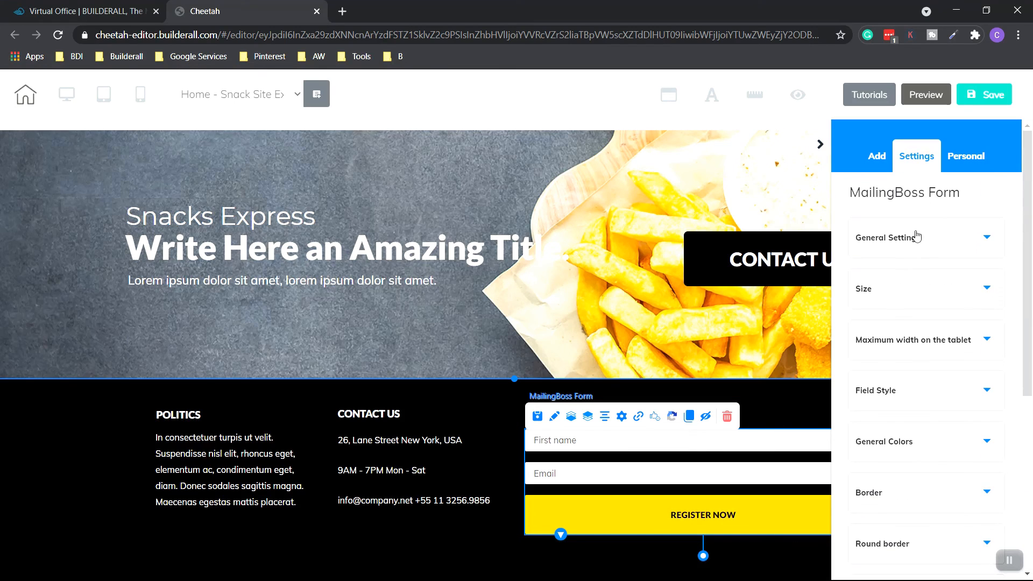
left_click(913, 238)
left_click(918, 247)
scroll(952, 283, "down", 5)
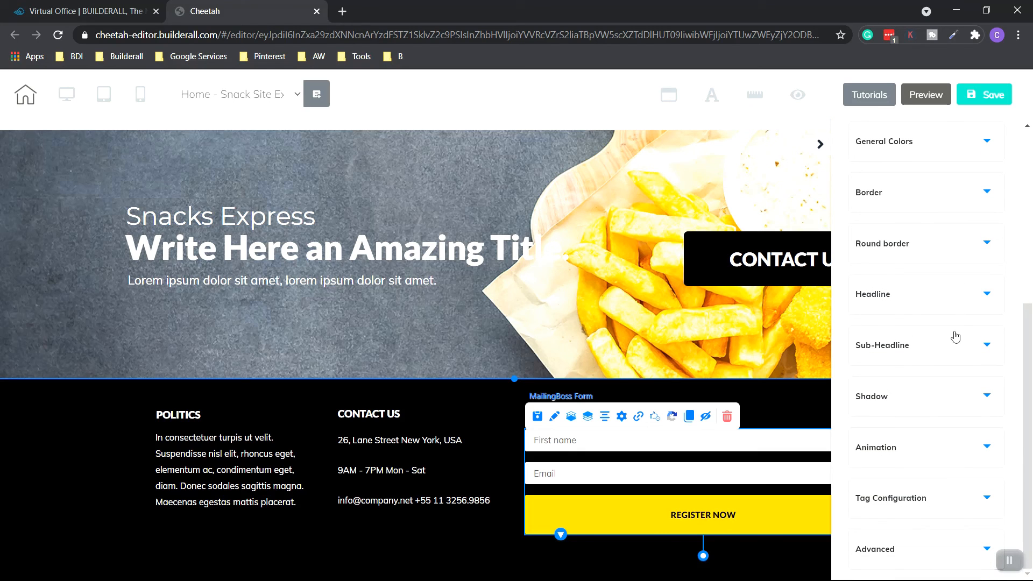
scroll(956, 338, "up", 4)
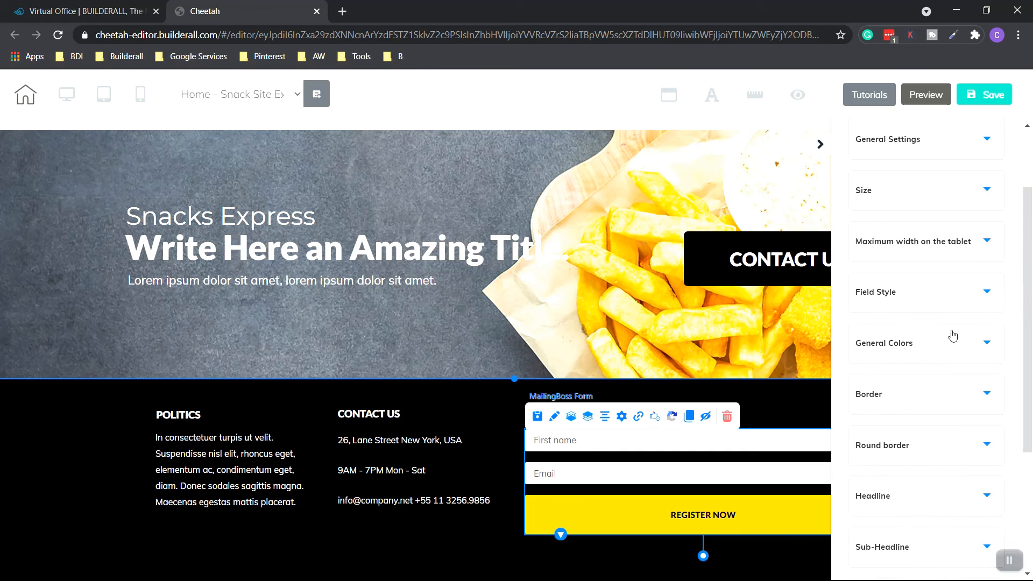
- Select the panel above the footer, the newsletter form and the footer's Contact Us heading to view their settings
left_click(633, 335)
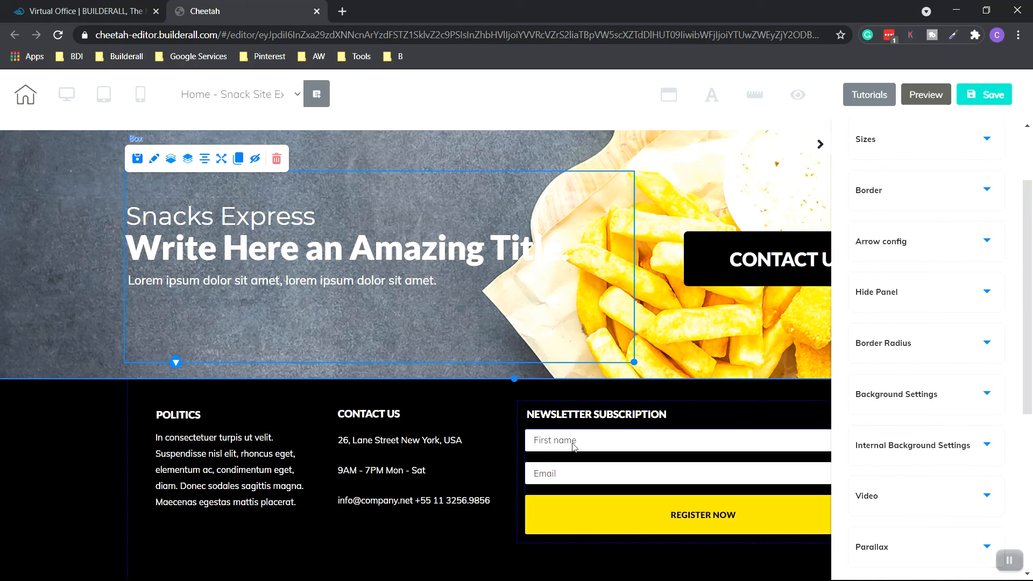
left_click(573, 447)
left_click(471, 409)
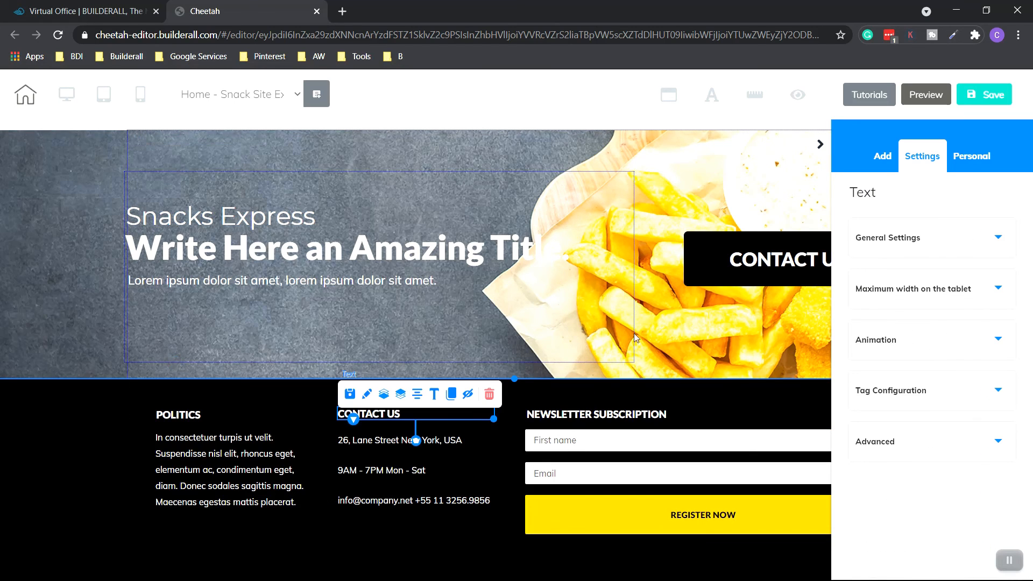
- Return to the top of the home page, collapse the settings sidebar and look over the pizza, sunset and advantages panels
scroll(635, 334, "up", 15)
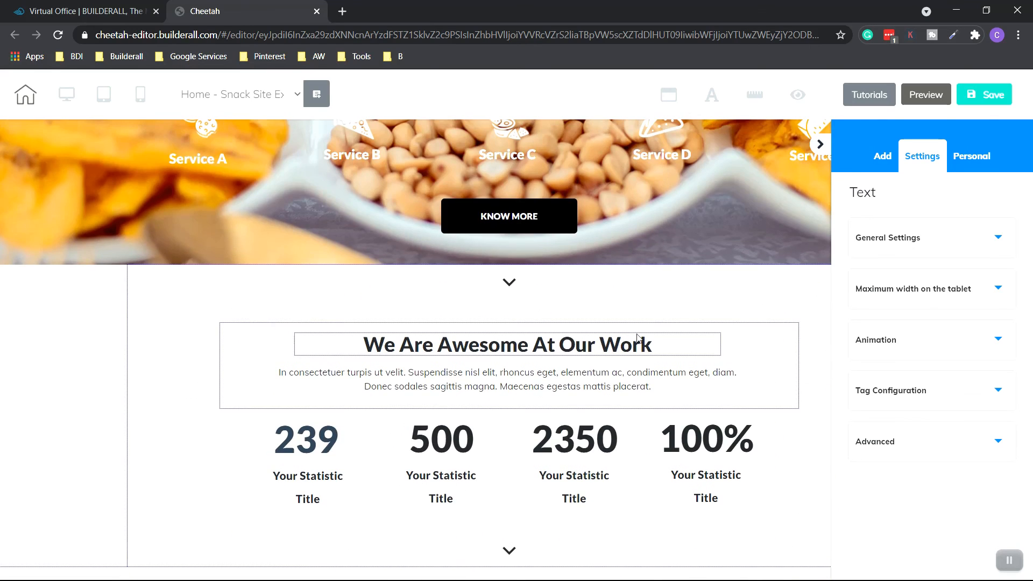
scroll(635, 338, "up", 15)
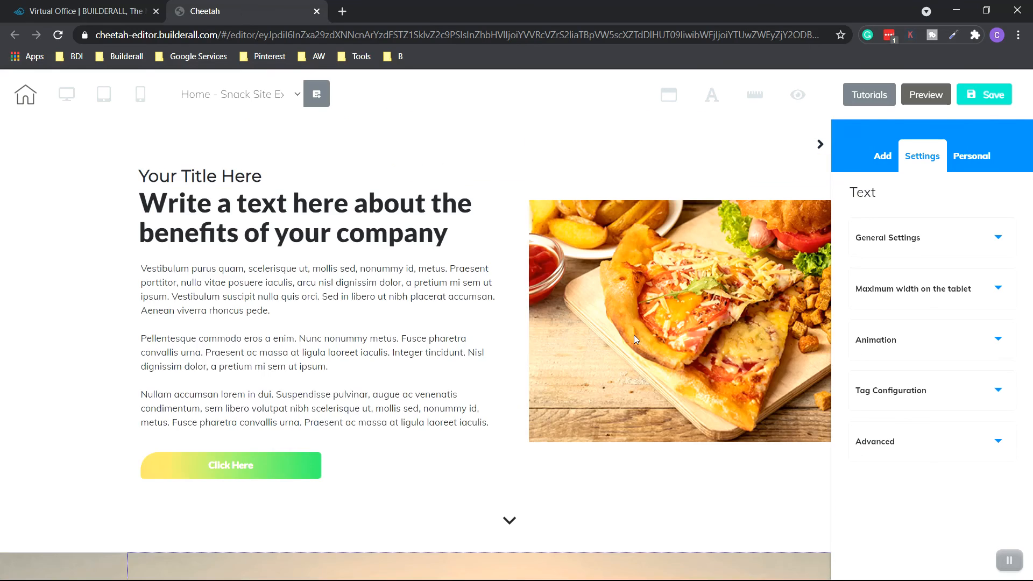
scroll(635, 331, "up", 2)
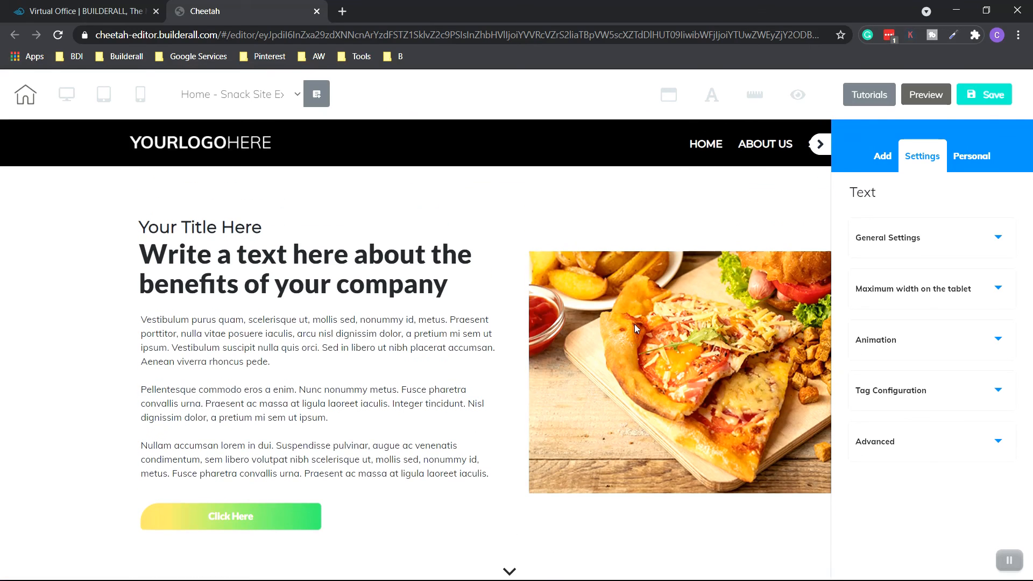
left_click(820, 144)
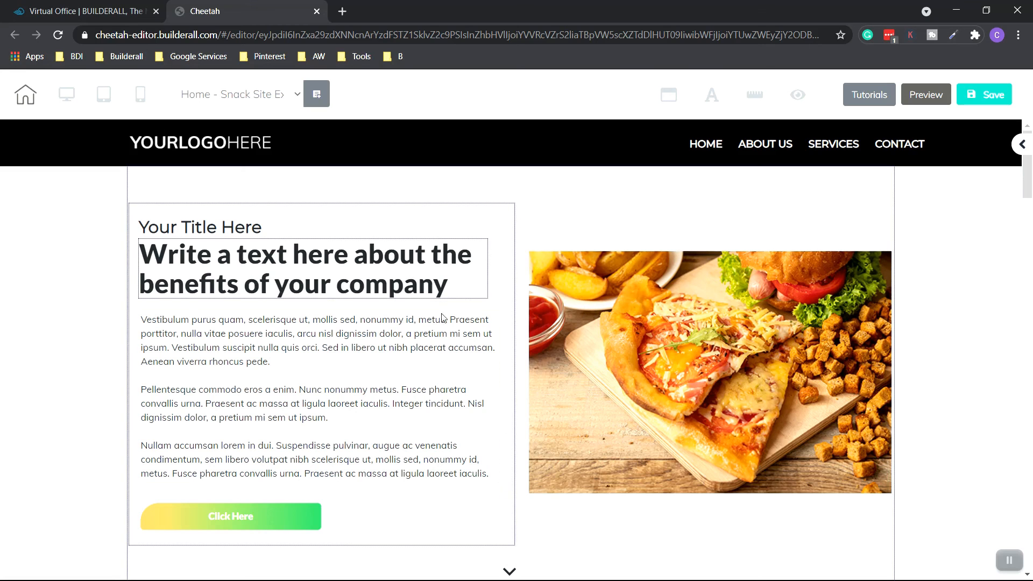
scroll(500, 418, "down", 5)
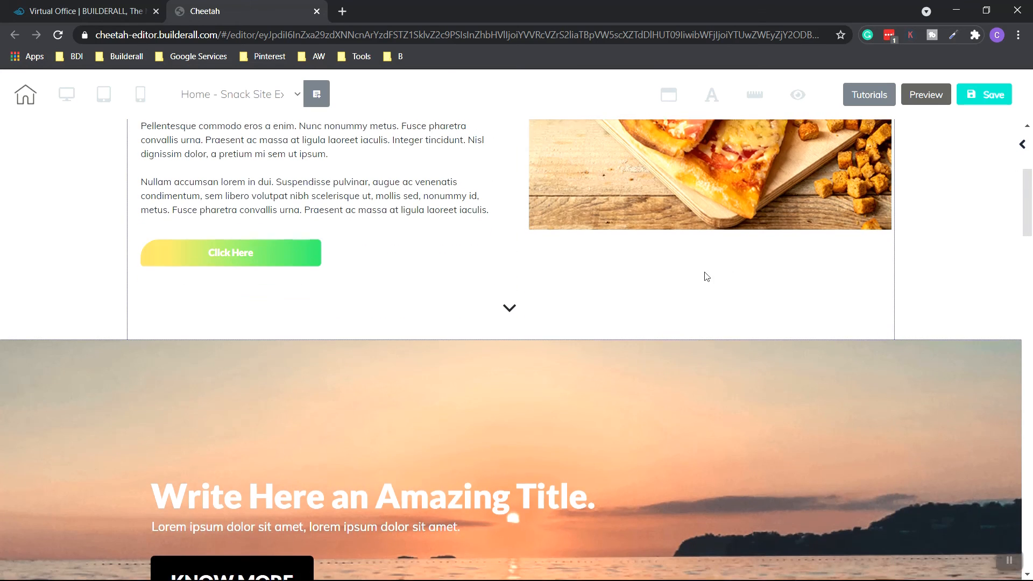
scroll(705, 272, "up", 3)
scroll(706, 279, "down", 12)
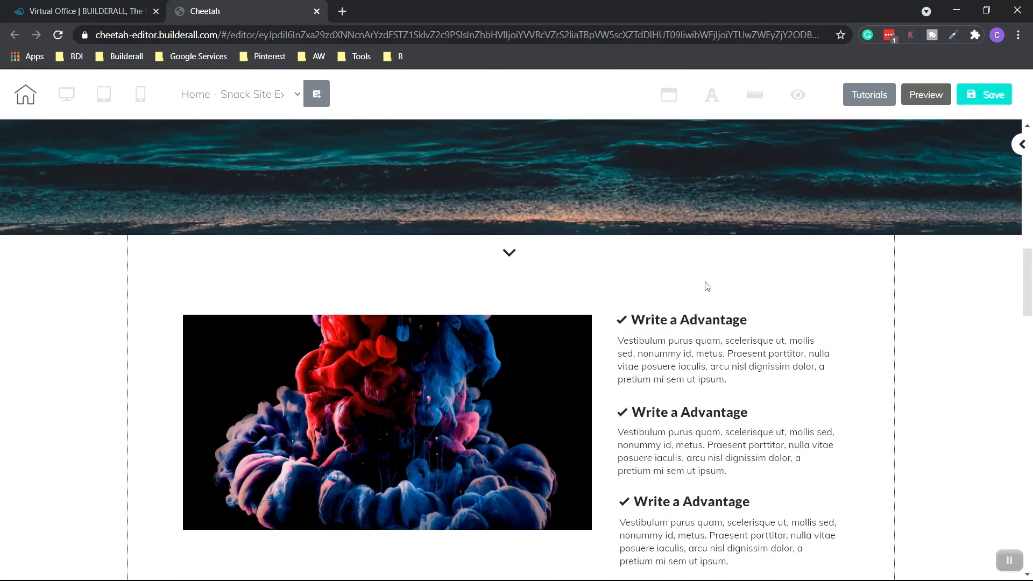
scroll(694, 306, "up", 10)
scroll(691, 306, "up", 2)
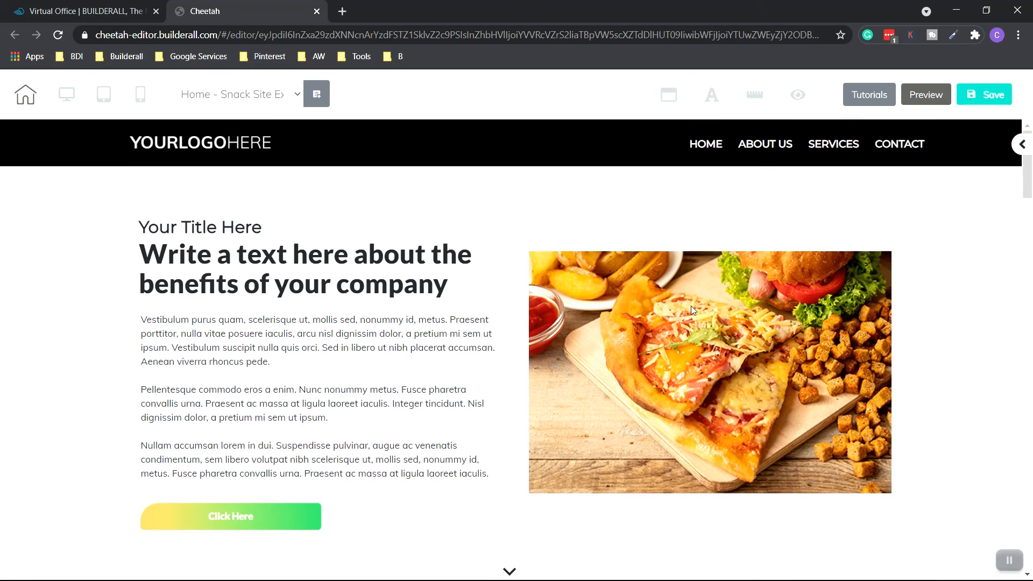